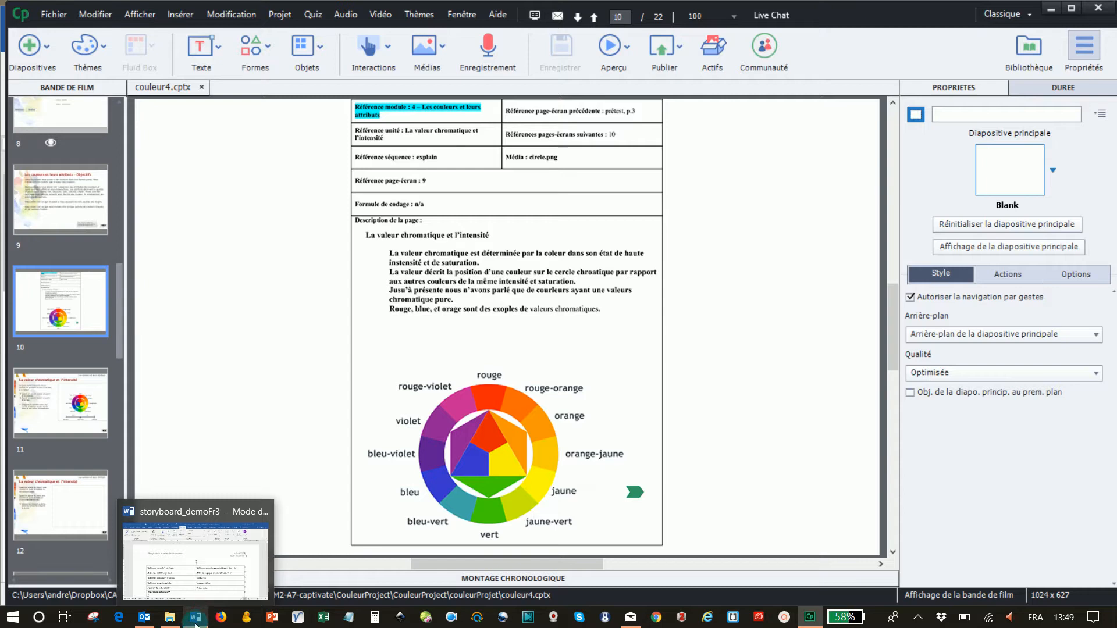
- Switch to the storyboard_demoFr3 document in Word and go through its pages to the storyboard sheet for page-écran 10
{"action": "left_click", "coordinate": [191, 593]}
{"action": "scroll", "coordinate": [460, 300], "scroll_direction": "down", "scroll_amount": 20}
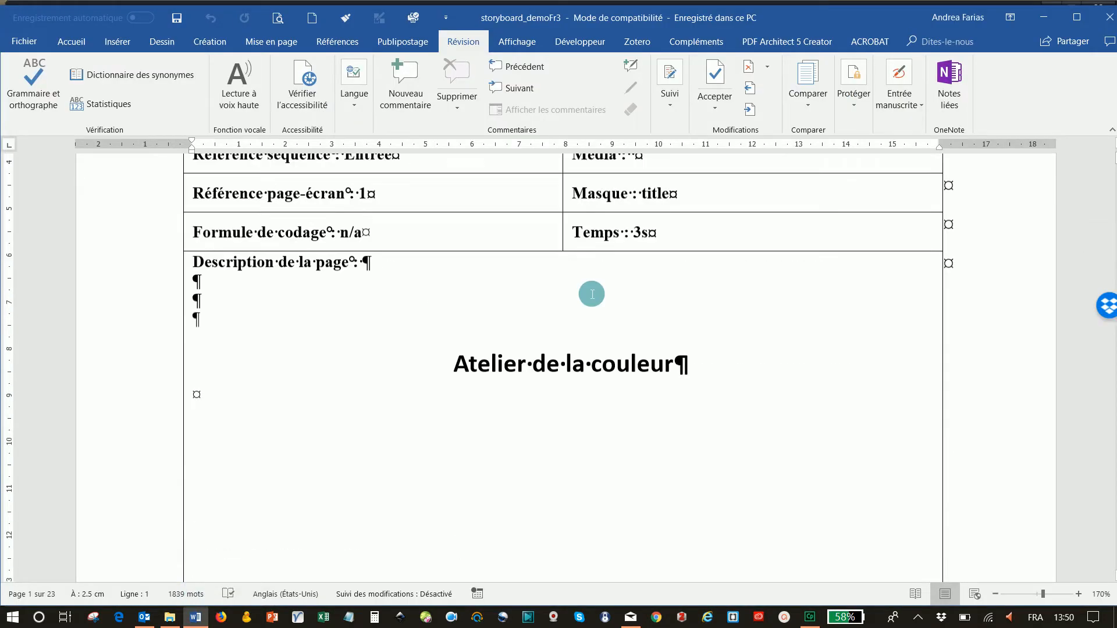
{"action": "scroll", "coordinate": [904, 230], "scroll_direction": "down", "scroll_amount": 1}
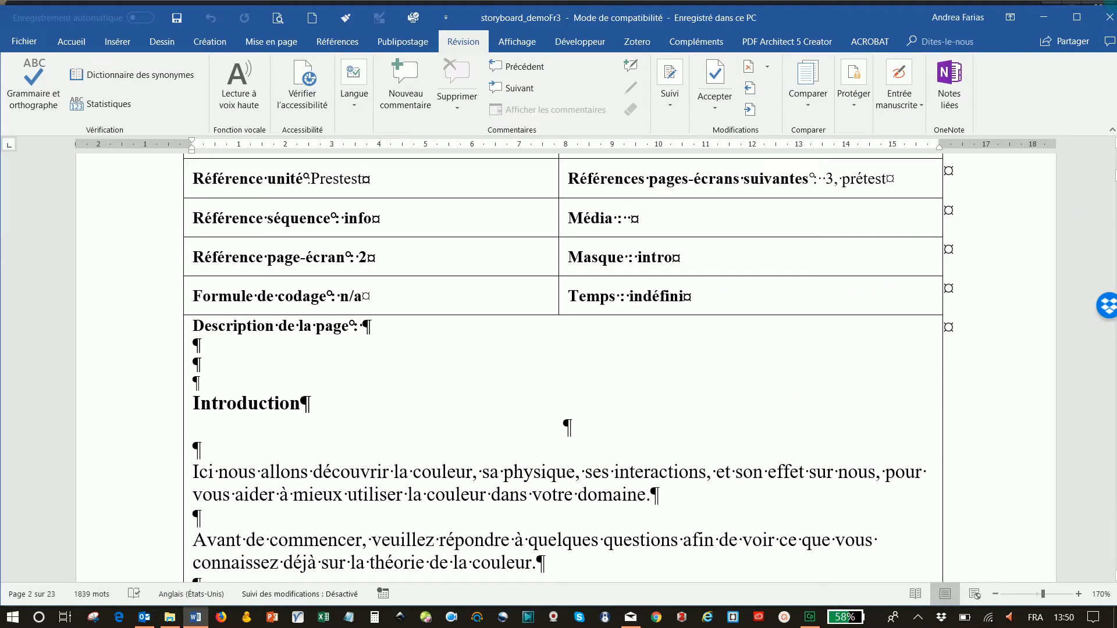
{"action": "scroll", "coordinate": [567, 368], "scroll_direction": "down", "scroll_amount": 20}
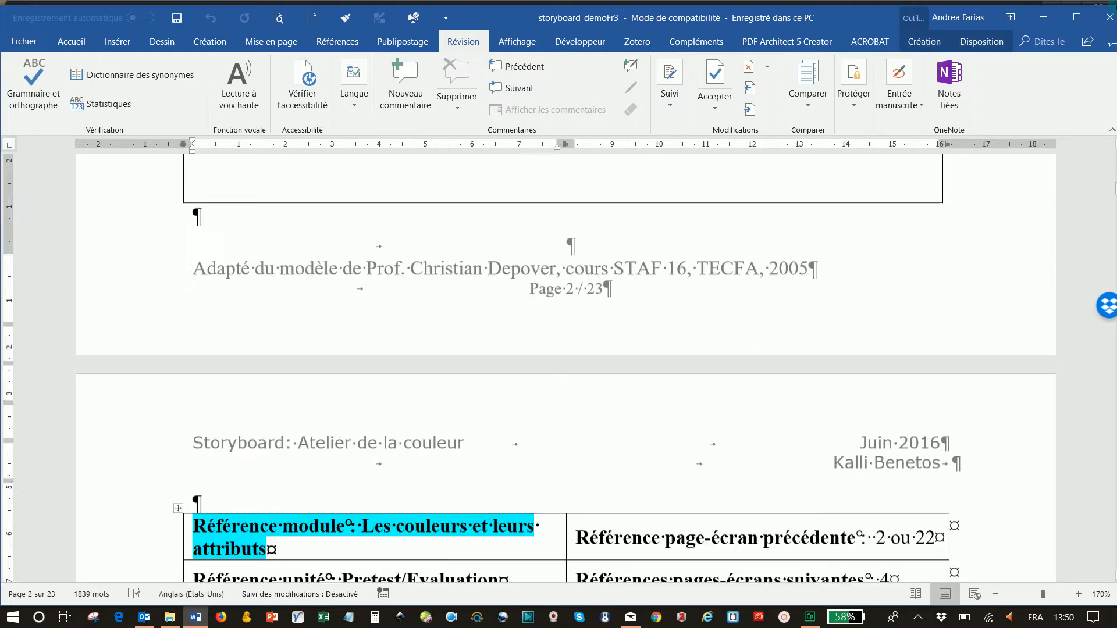
{"action": "key", "text": "Down"}
{"action": "key", "text": "Down"}
{"action": "key", "text": "Down"}
{"action": "key", "text": "Down"}
{"action": "key", "text": "Down"}
{"action": "key", "text": "Down"}
{"action": "key", "text": "Down"}
{"action": "key", "text": "Down"}
{"action": "key", "text": "Down"}
{"action": "key", "text": "Down"}
{"action": "key", "text": "Down"}
{"action": "key", "text": "Down"}
{"action": "key", "text": "Down"}
{"action": "key", "text": "Down"}
{"action": "key", "text": "Down"}
{"action": "key", "text": "Down"}
{"action": "key", "text": "Down"}
{"action": "key", "text": "Down"}
{"action": "key", "text": "Down"}
{"action": "key", "text": "Down"}
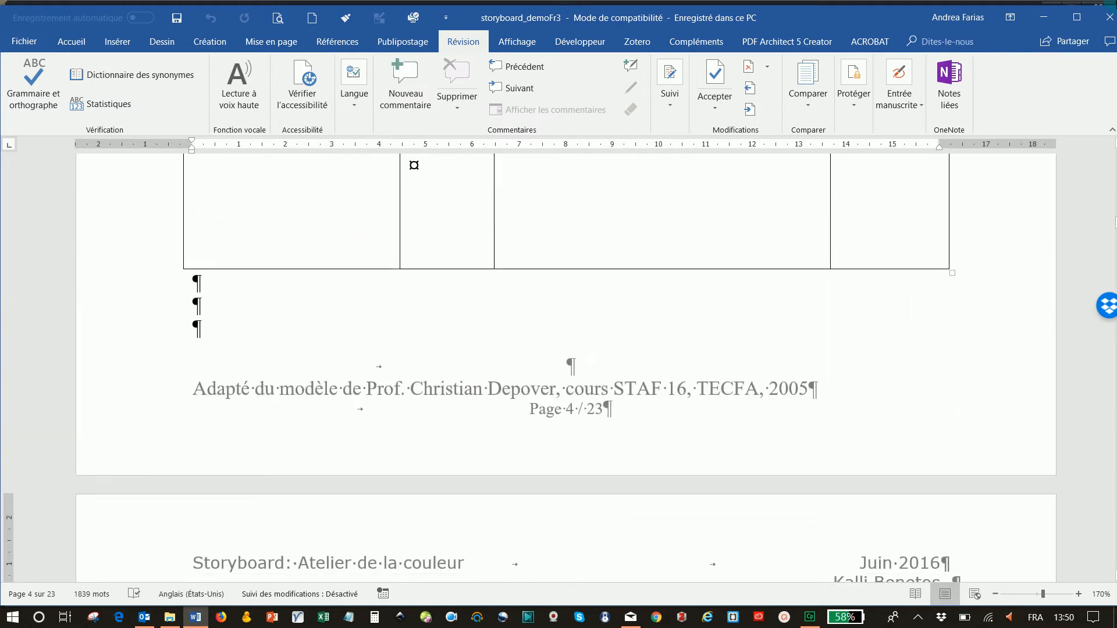
{"action": "key", "text": "Down"}
{"action": "key", "text": "Down"}
{"action": "key", "text": "Down"}
{"action": "key", "text": "Down"}
{"action": "key", "text": "Down"}
{"action": "key", "text": "Down"}
{"action": "key", "text": "Down"}
{"action": "key", "text": "Down"}
{"action": "key", "text": "Down"}
{"action": "key", "text": "Down"}
{"action": "key", "text": "Down"}
{"action": "key", "text": "Down"}
{"action": "key", "text": "Down"}
{"action": "key", "text": "Down"}
{"action": "key", "text": "Down"}
{"action": "key", "text": "Down"}
{"action": "key", "text": "Down"}
{"action": "key", "text": "Down"}
{"action": "key", "text": "Down"}
{"action": "key", "text": "Down"}
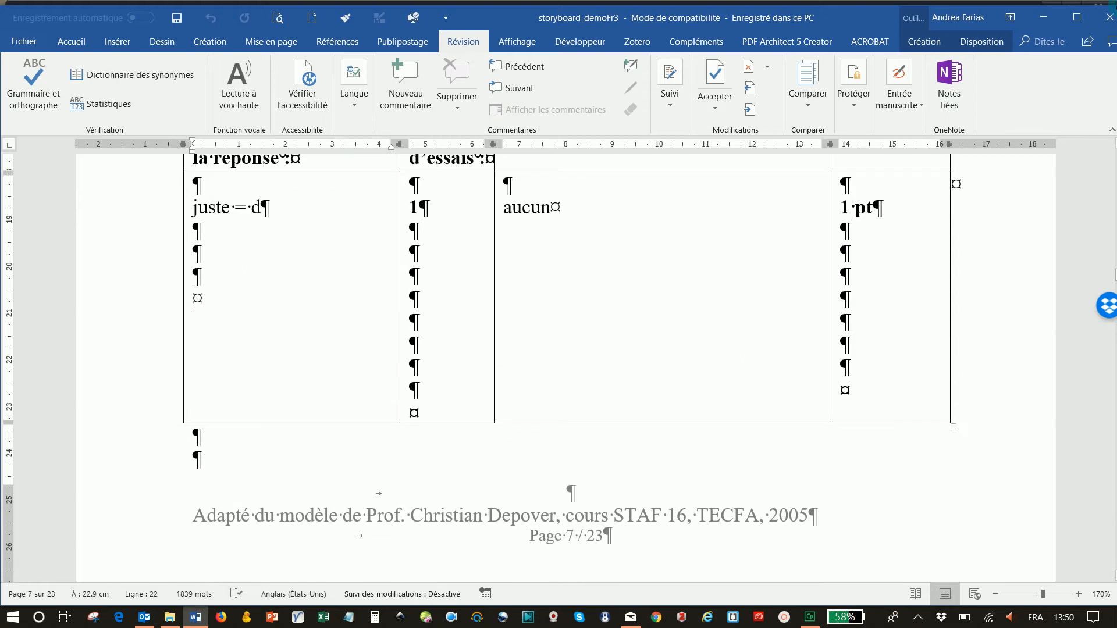
{"action": "key", "text": "Down"}
{"action": "key", "text": "Down"}
{"action": "key", "text": "Down"}
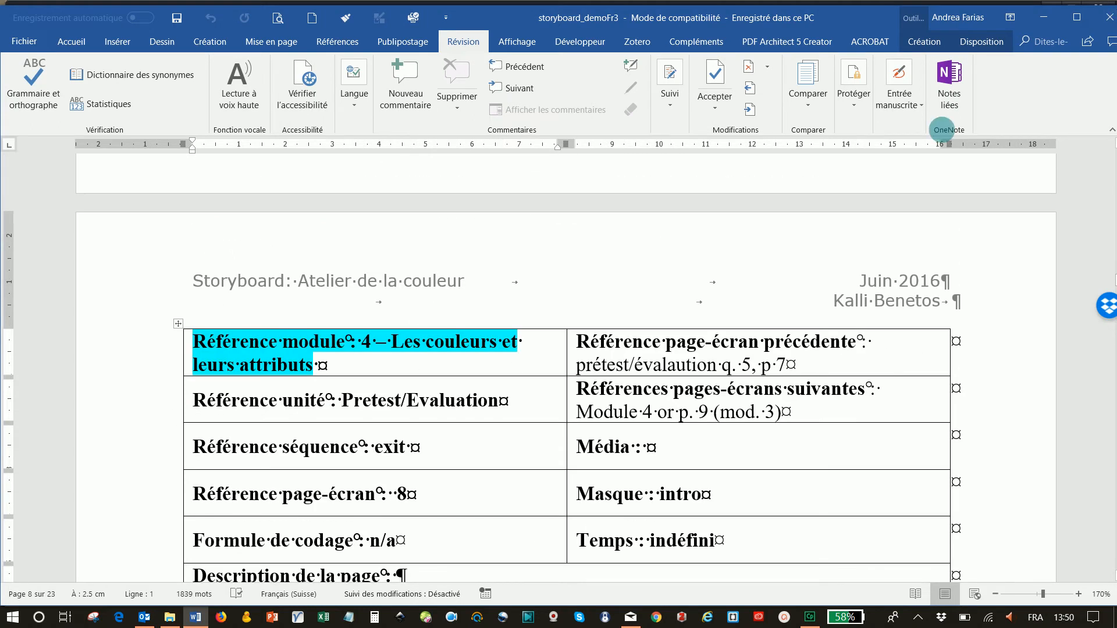
{"action": "scroll", "coordinate": [823, 334], "scroll_direction": "down", "scroll_amount": 5}
{"action": "scroll", "coordinate": [819, 330], "scroll_direction": "up", "scroll_amount": 5}
{"action": "scroll", "coordinate": [820, 329], "scroll_direction": "down", "scroll_amount": 15}
{"action": "scroll", "coordinate": [839, 310], "scroll_direction": "down", "scroll_amount": 15}
{"action": "scroll", "coordinate": [843, 309], "scroll_direction": "down", "scroll_amount": 3}
- Highlight the Référence page-écran and Masque row, followed by the Média : circle.png cell, to review the page's specifications
{"action": "left_click", "coordinate": [126, 397]}
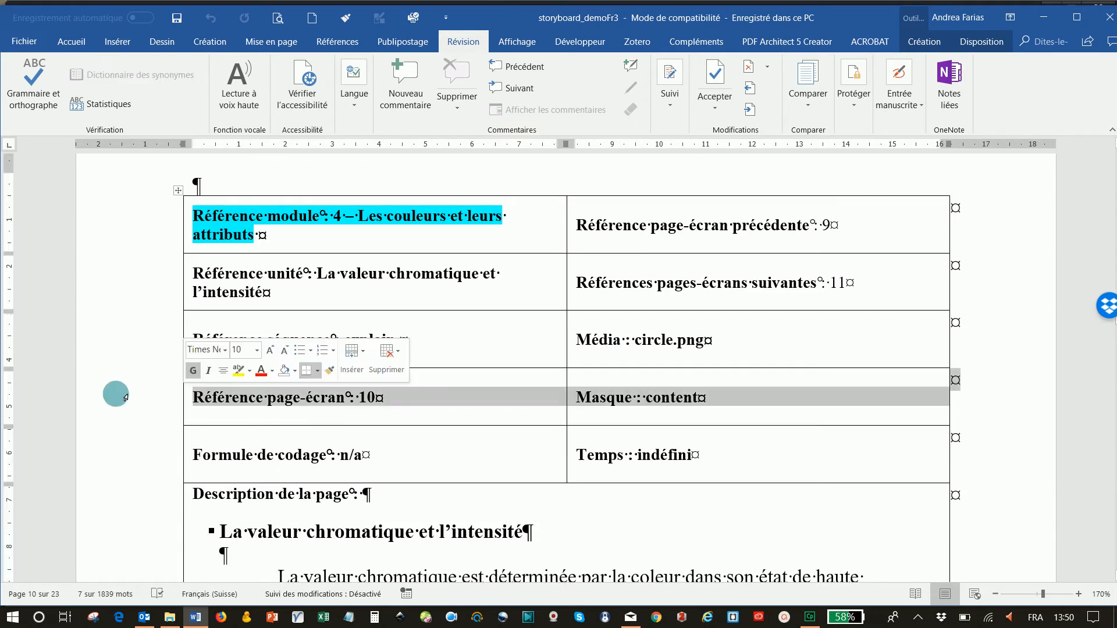
{"action": "mouse_move", "coordinate": [168, 409]}
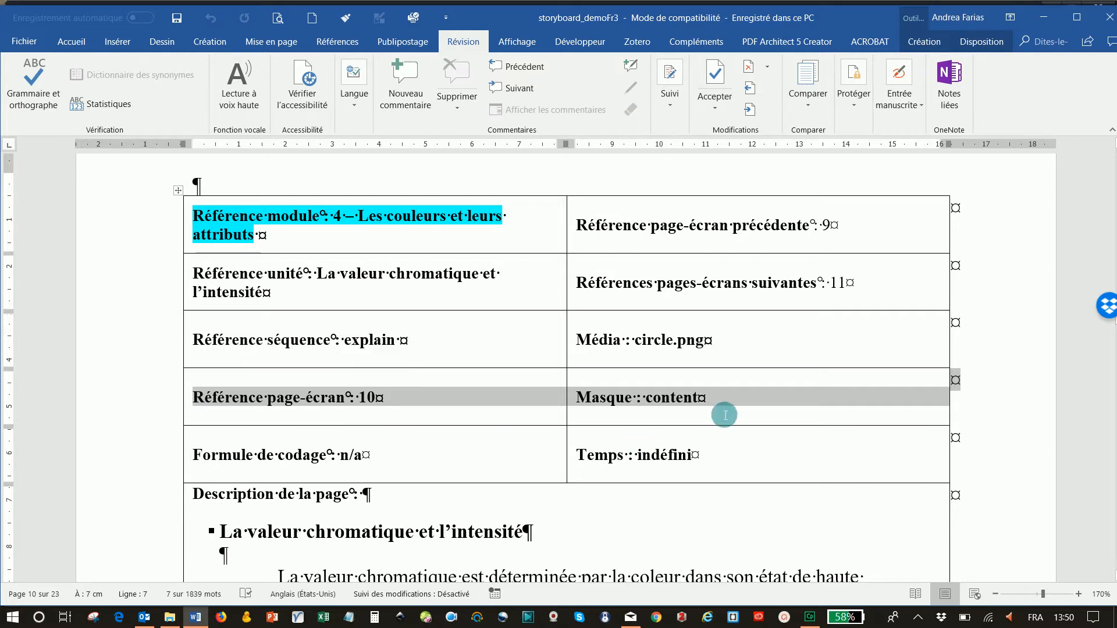
{"action": "left_click", "coordinate": [566, 340]}
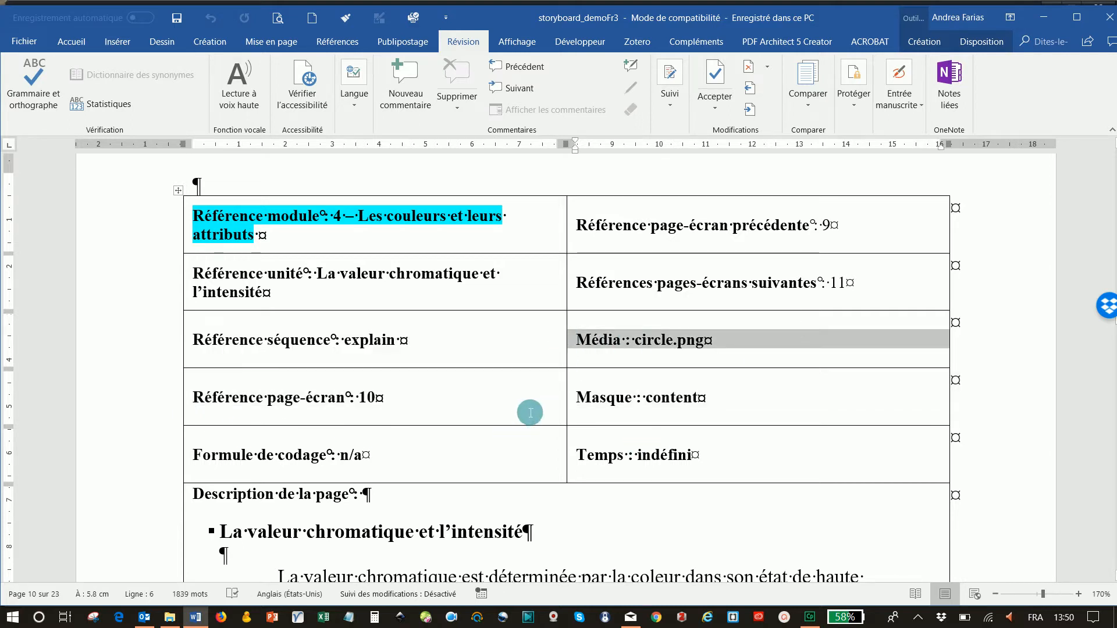
{"action": "left_click", "coordinate": [918, 618]}
{"action": "left_click", "coordinate": [763, 519]}
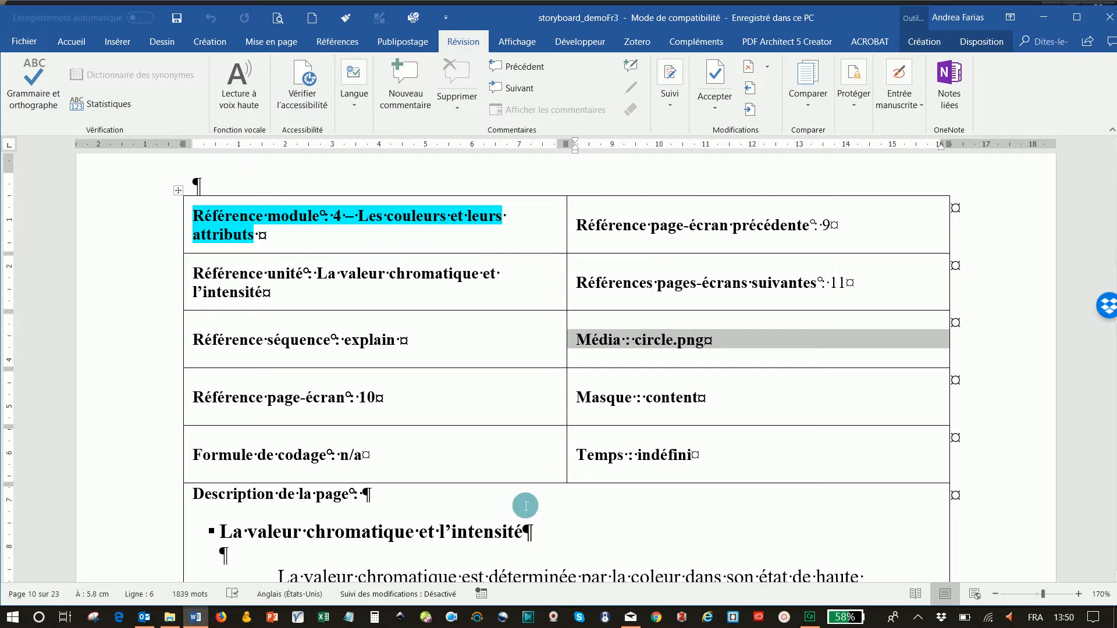
- Arrange the Word storyboard and the couleur4.cptx Captivate project side by side
{"action": "key", "text": "super+Right"}
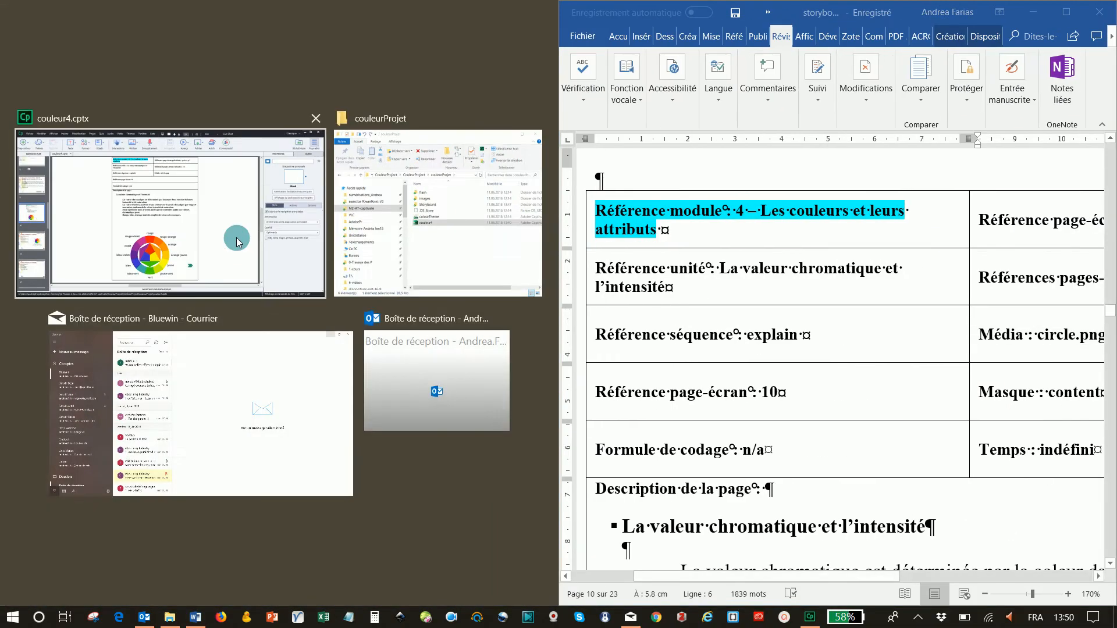
{"action": "left_click", "coordinate": [237, 242]}
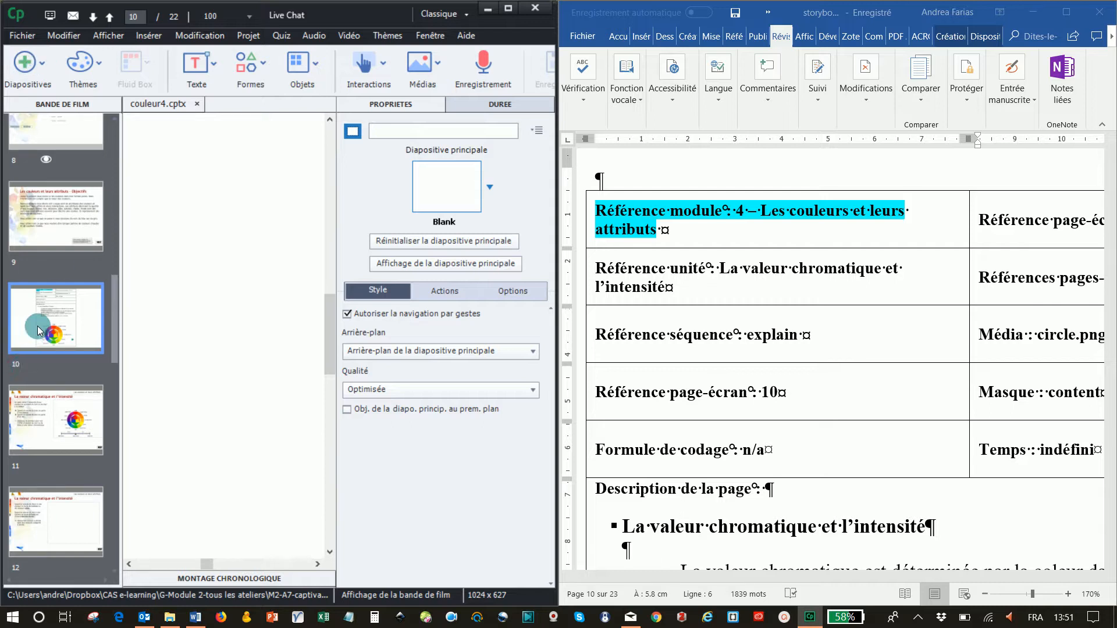
- Label slide 10 as "vieille diapo -à supprimer"
{"action": "left_click", "coordinate": [397, 129]}
{"action": "type", "text": "vieille"}
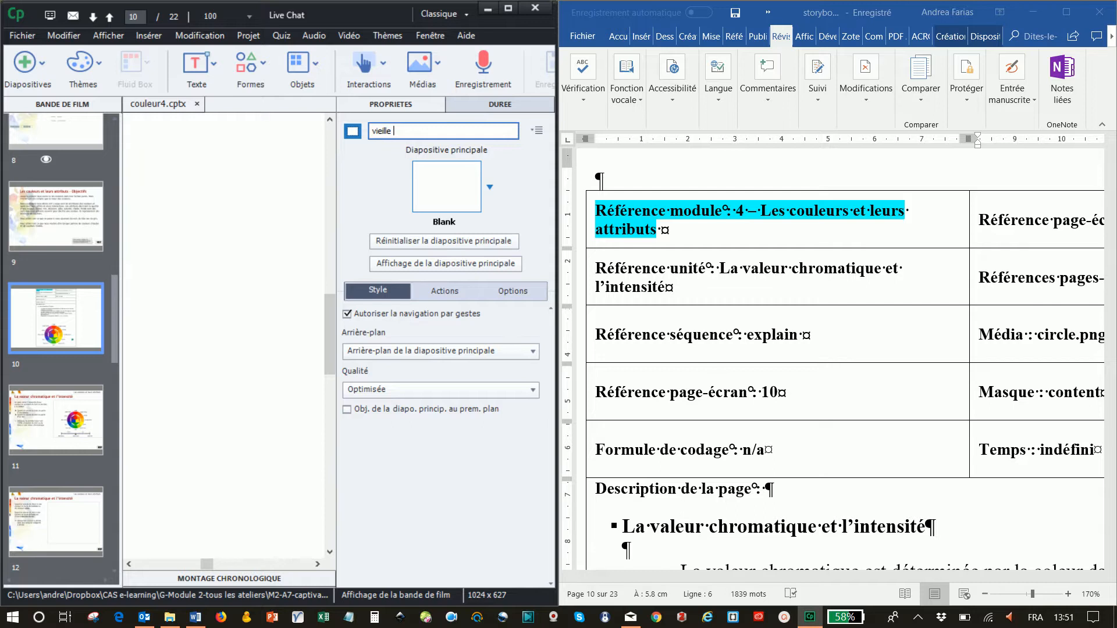
{"action": "type", "text": "diap"}
{"action": "key", "text": "Return"}
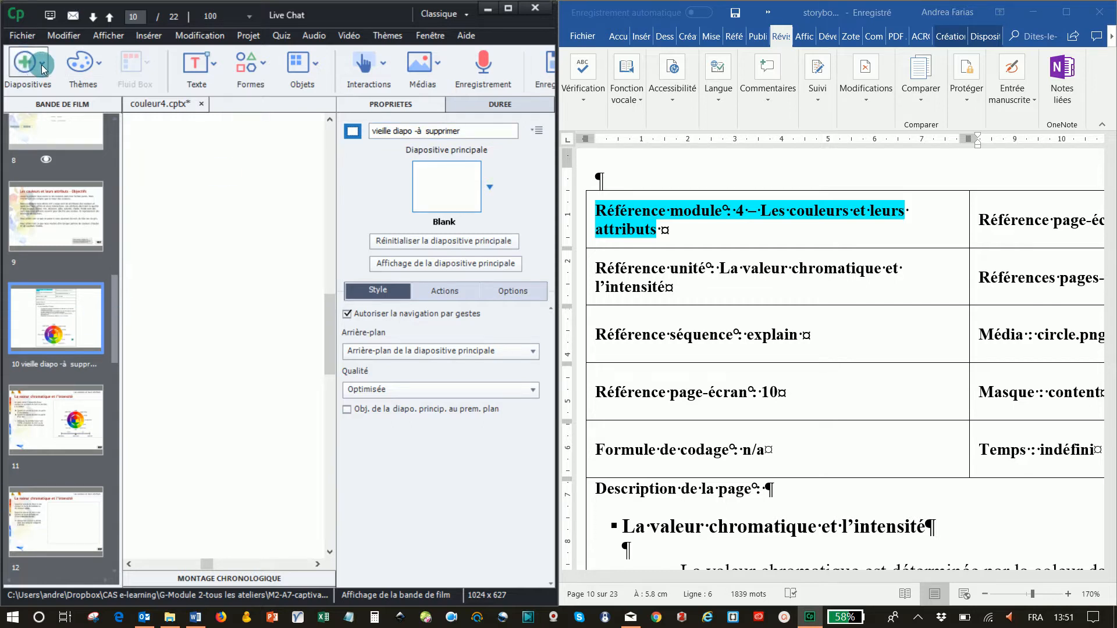
- Insert a new content slide after the old slide 10
{"action": "left_click", "coordinate": [23, 61]}
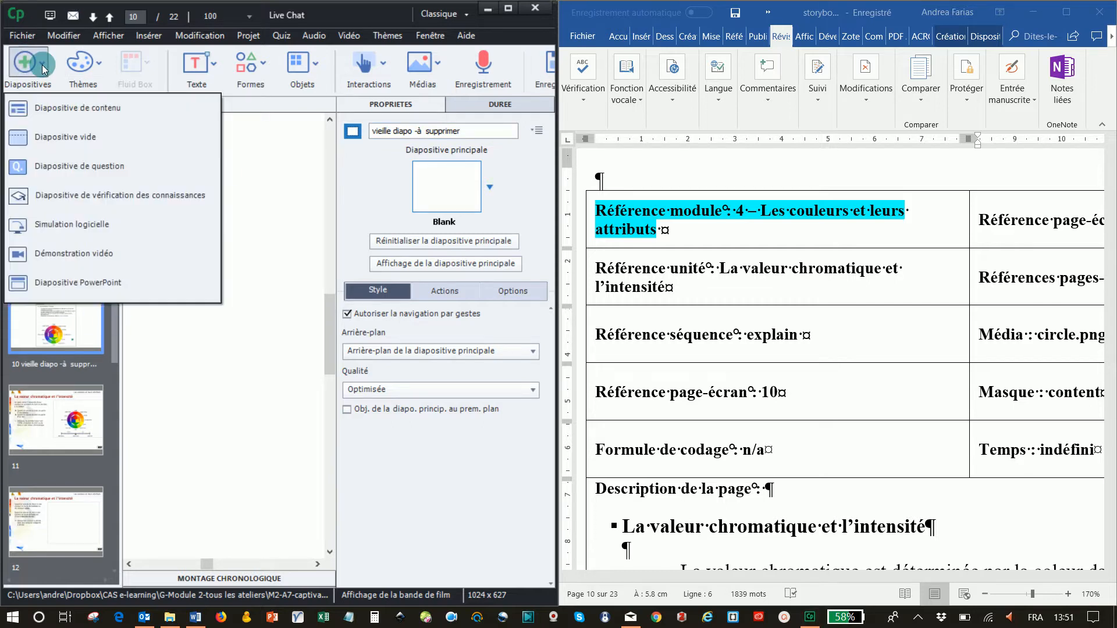
{"action": "left_click", "coordinate": [67, 112]}
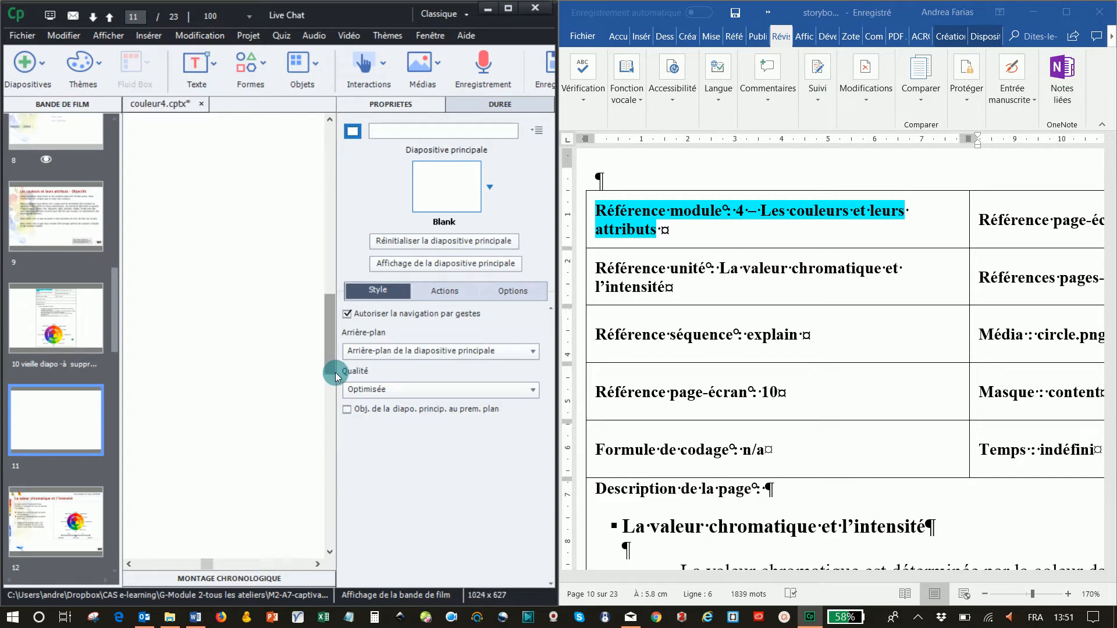
- Minimize the Word storyboard and expand the Captivate project to full screen
{"action": "left_click_drag", "start_coordinate": [558, 372], "coordinate": [850, 419]}
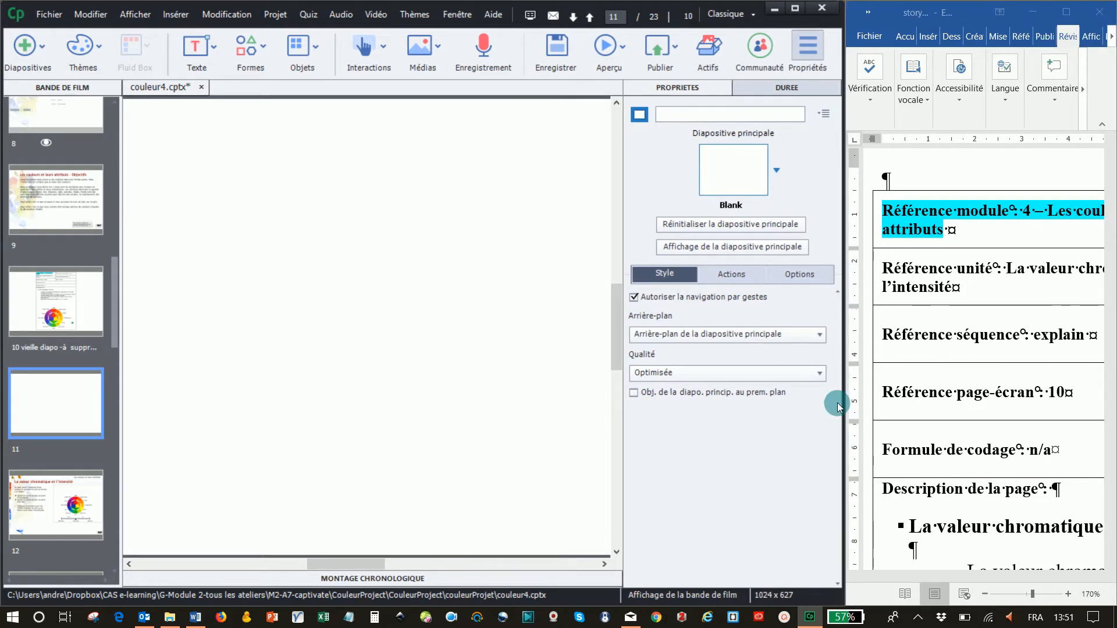
{"action": "left_click", "coordinate": [1033, 12]}
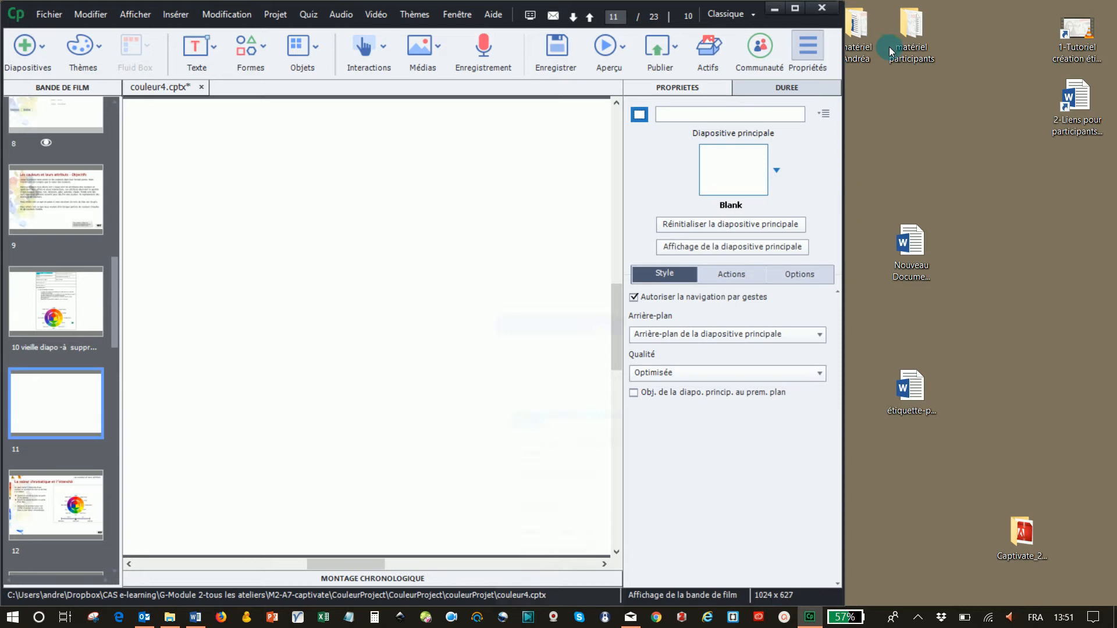
{"action": "left_click", "coordinate": [795, 9]}
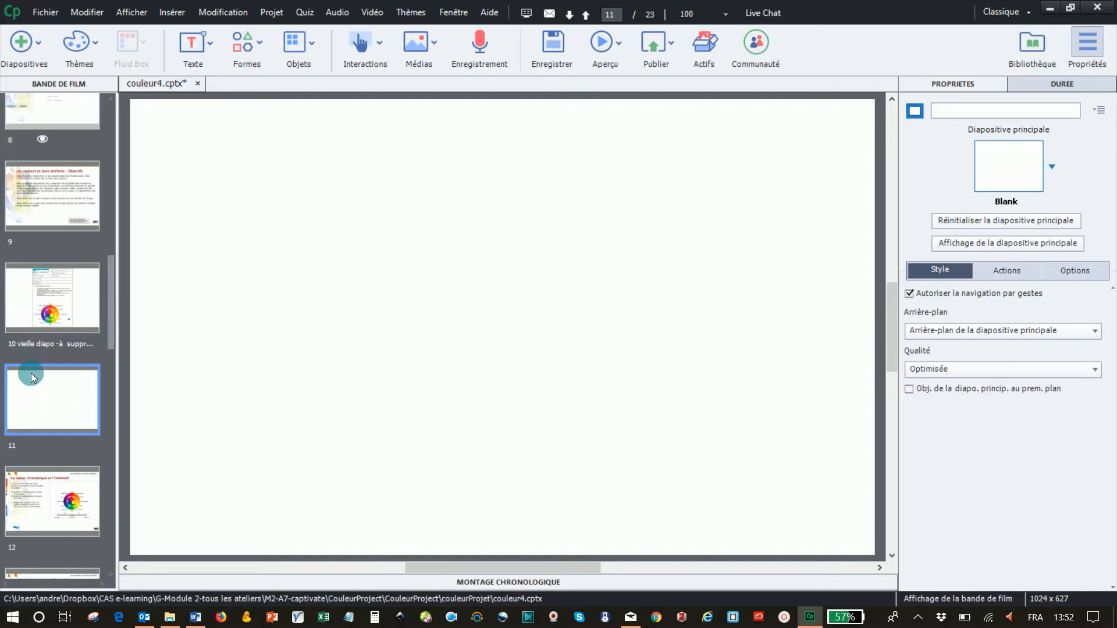
- Insert a blank slide after slide 9, "Les couleurs et leurs attributs – Objectifs"
{"action": "left_click", "coordinate": [20, 203]}
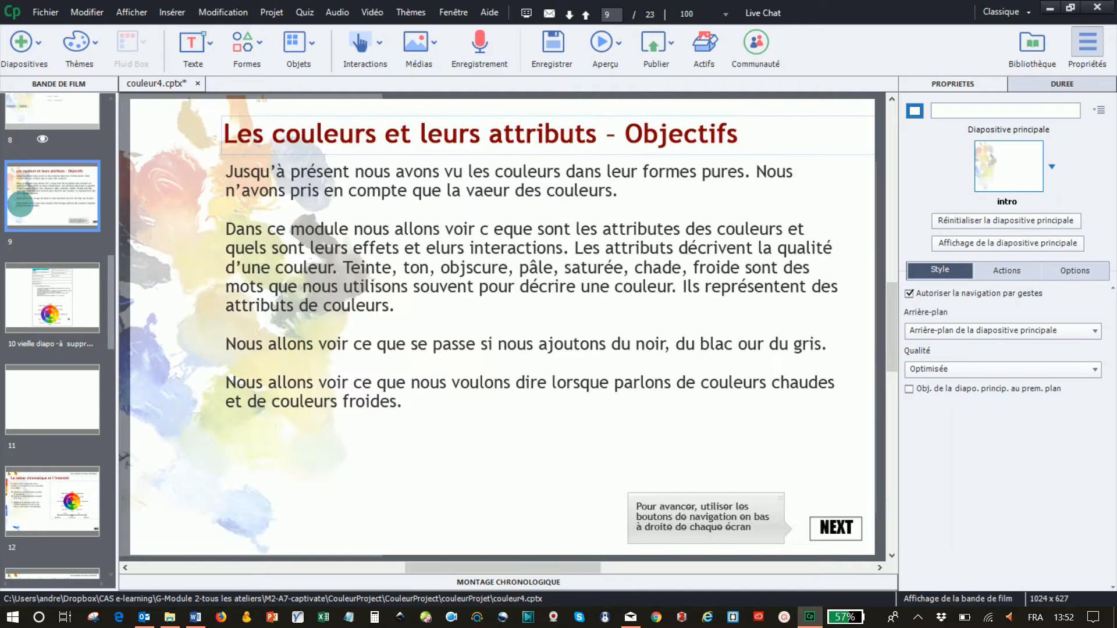
{"action": "left_click", "coordinate": [37, 42]}
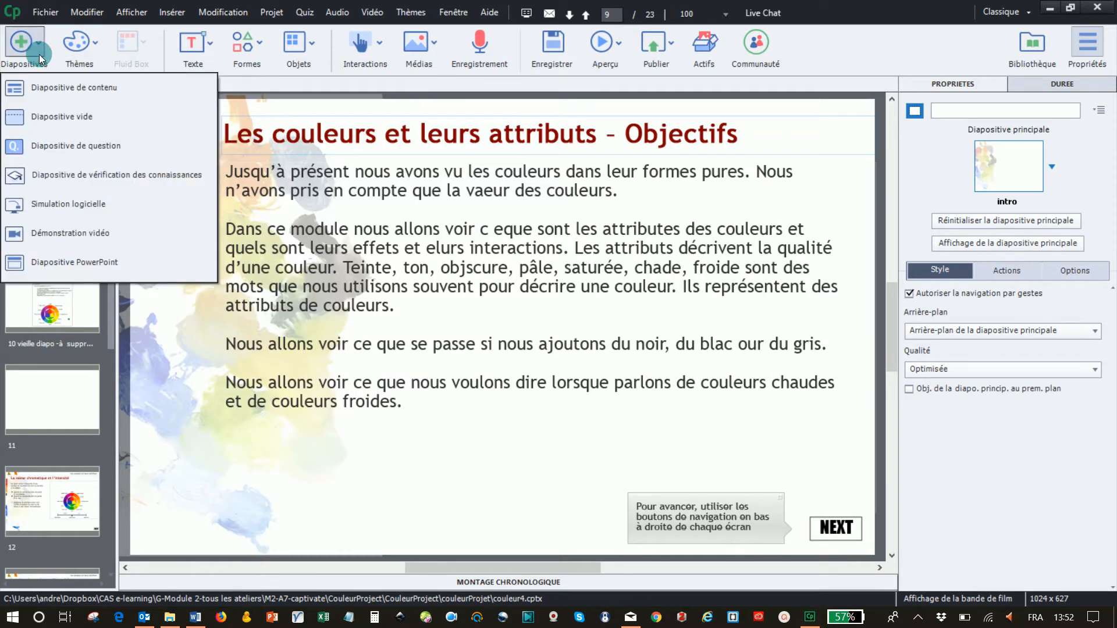
{"action": "left_click", "coordinate": [58, 111]}
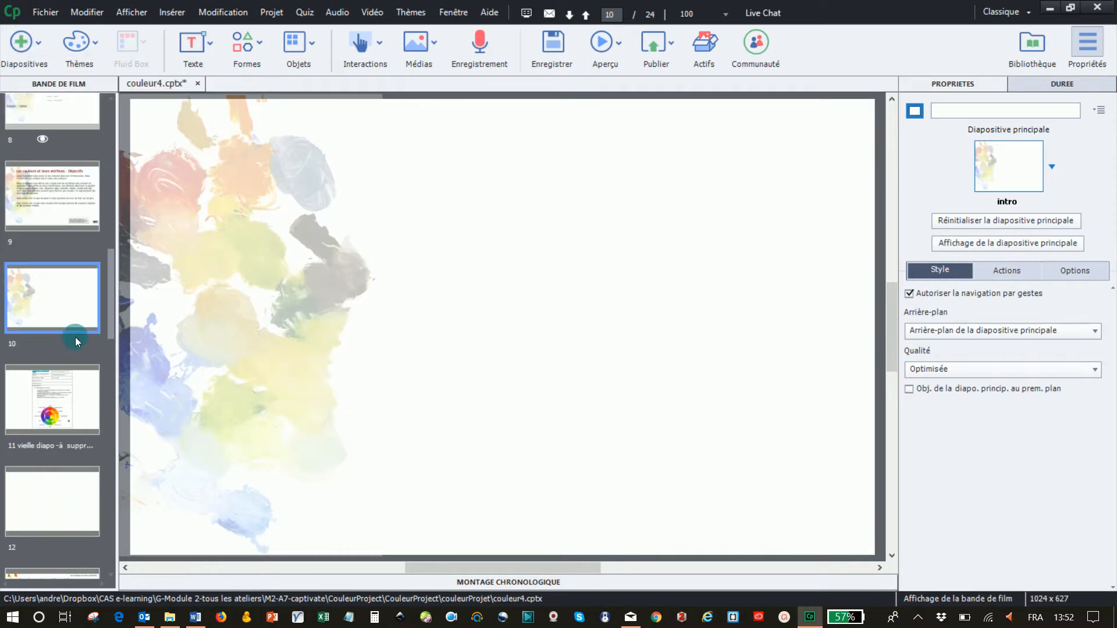
- Delete the empty slide 12 that uses the Blank master
{"action": "left_click", "coordinate": [52, 500]}
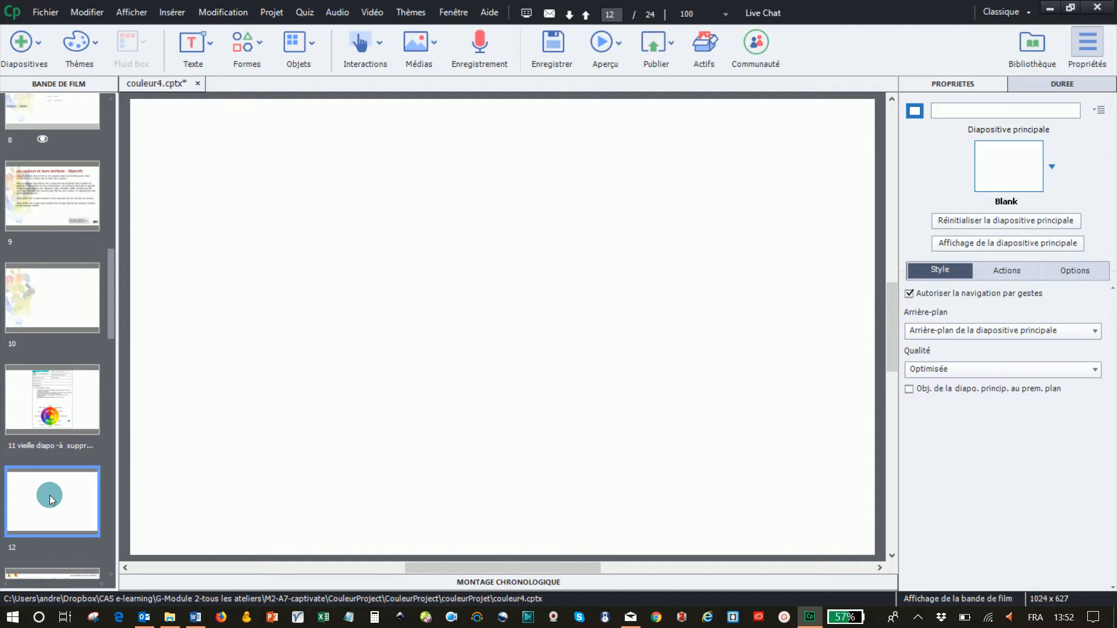
{"action": "right_click", "coordinate": [50, 499]}
{"action": "left_click", "coordinate": [75, 430]}
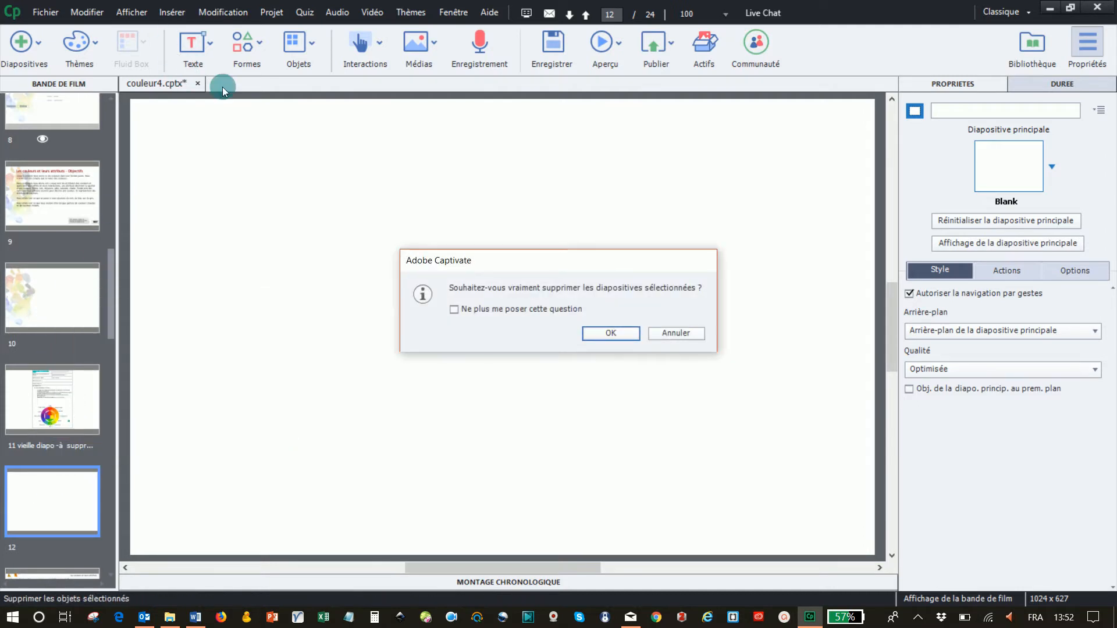
{"action": "left_click", "coordinate": [611, 334]}
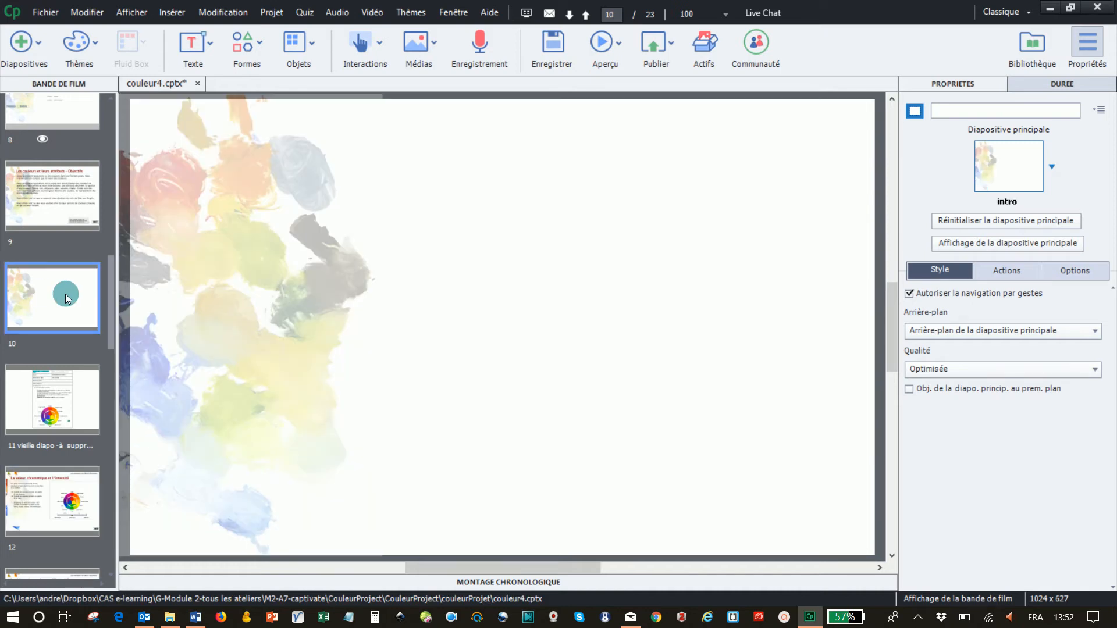
- Try out a text caption (Légende de texte) on slide 10 and delete it
{"action": "left_click", "coordinate": [203, 46]}
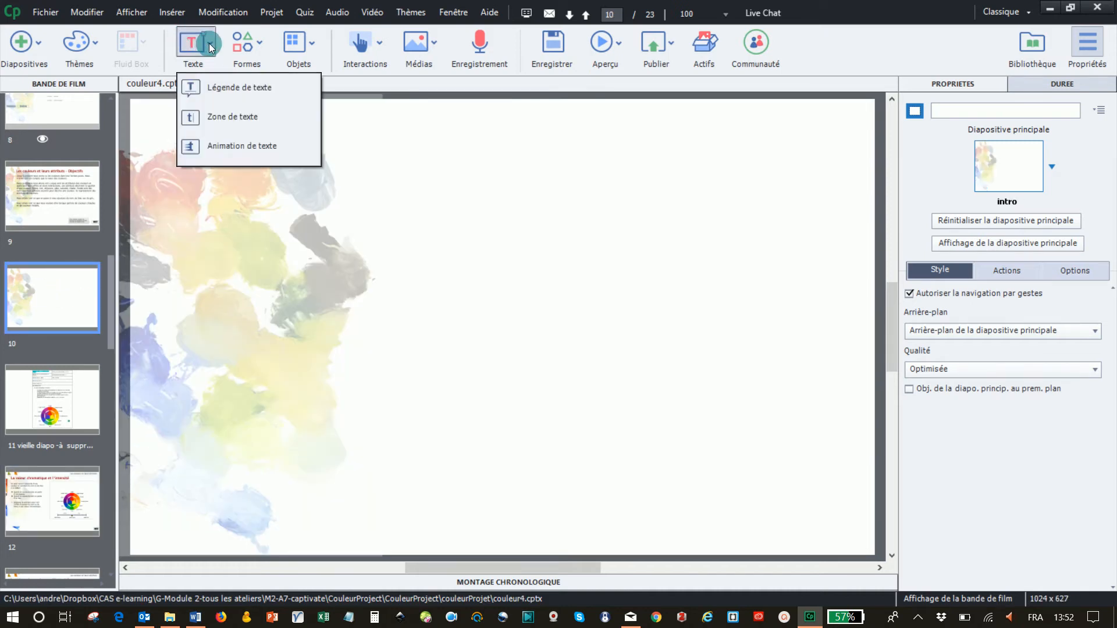
{"action": "left_click", "coordinate": [227, 88]}
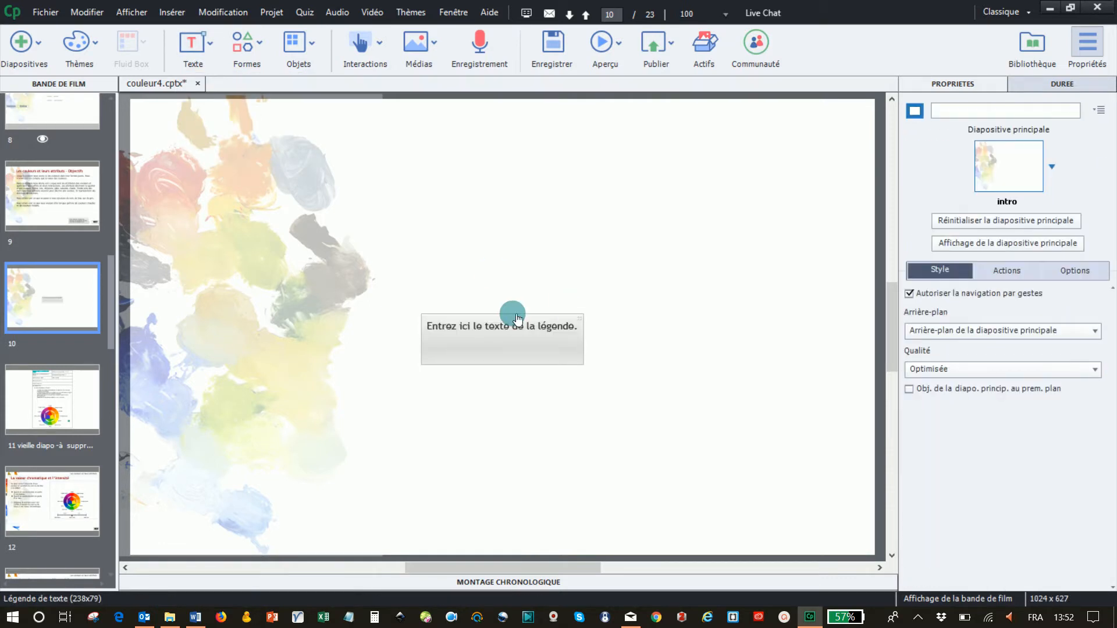
{"action": "left_click", "coordinate": [521, 327]}
{"action": "right_click", "coordinate": [521, 329]}
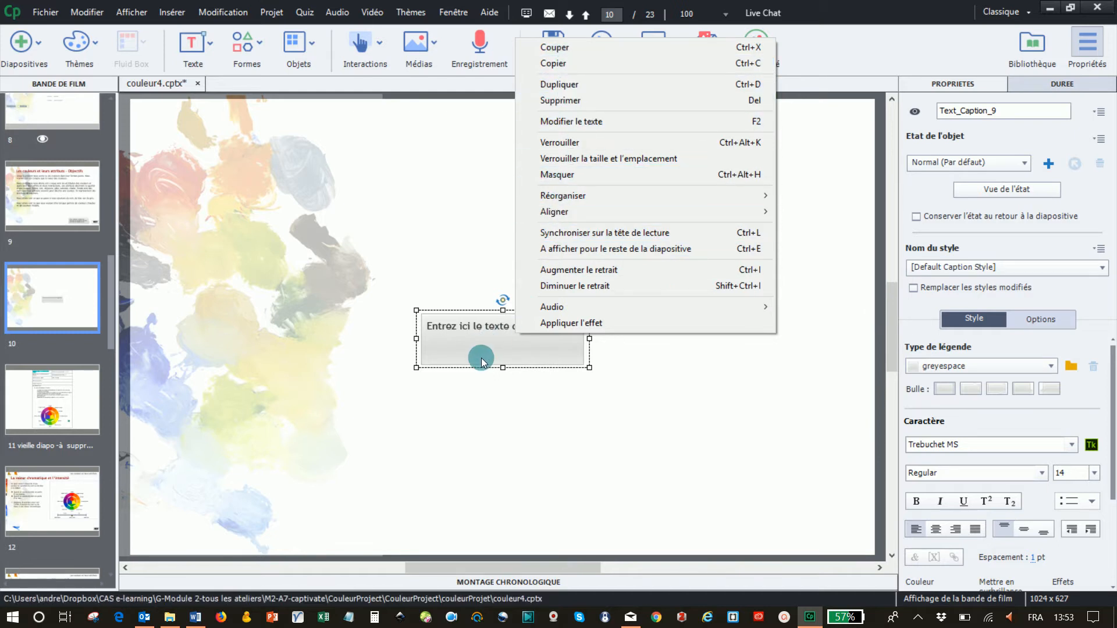
{"action": "key", "text": "Delete"}
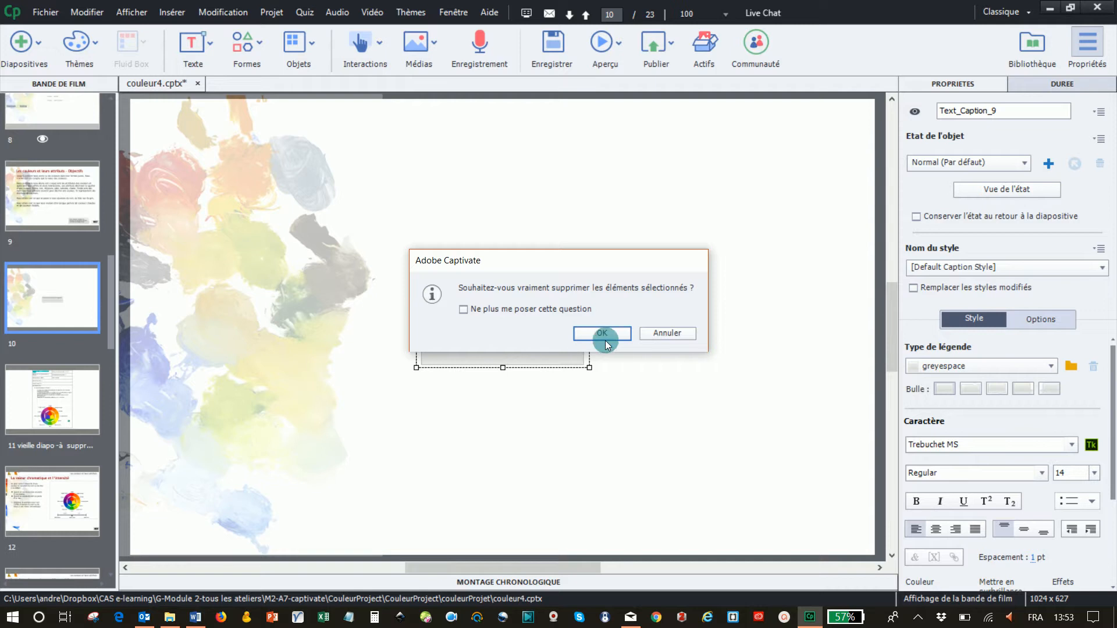
{"action": "left_click", "coordinate": [606, 333]}
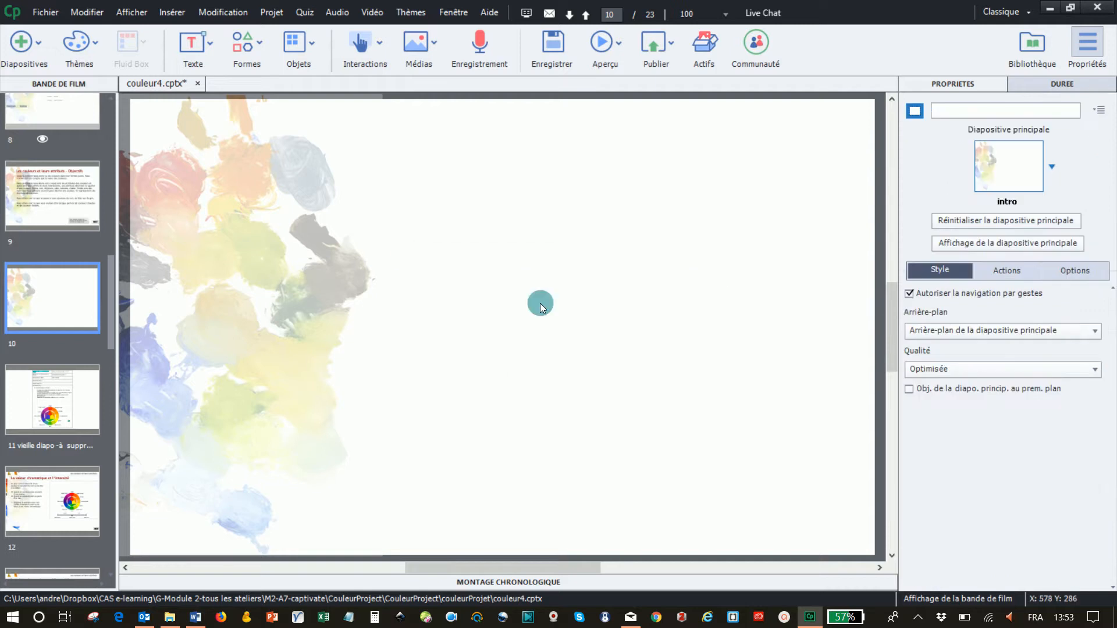
- Try out a text entry box (Zone de texte) on slide 10 and delete it
{"action": "left_click", "coordinate": [207, 43]}
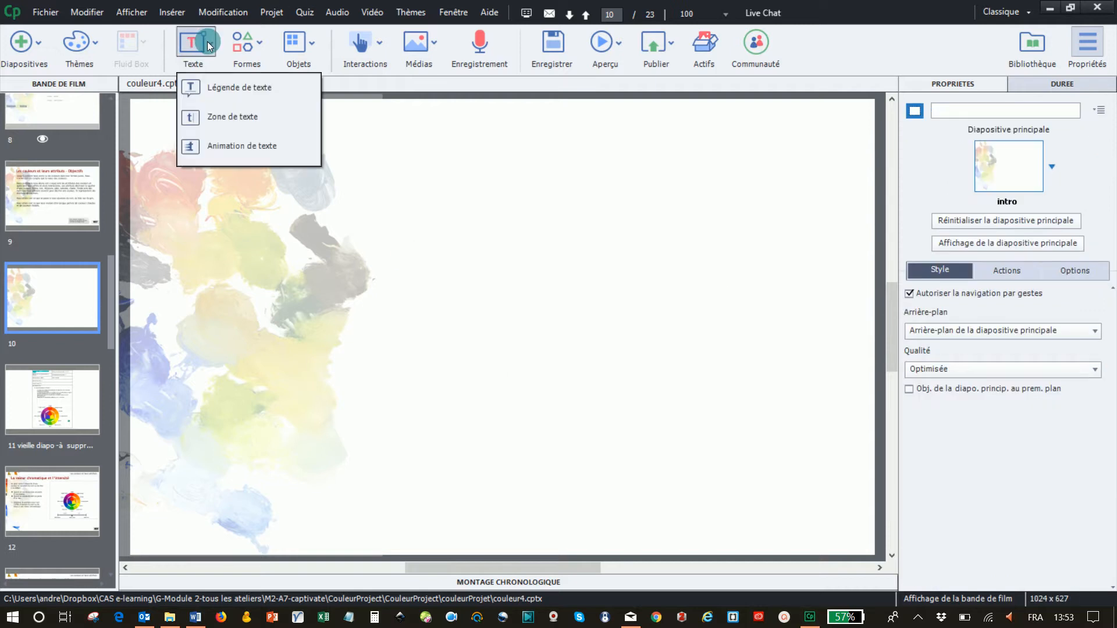
{"action": "left_click", "coordinate": [224, 118]}
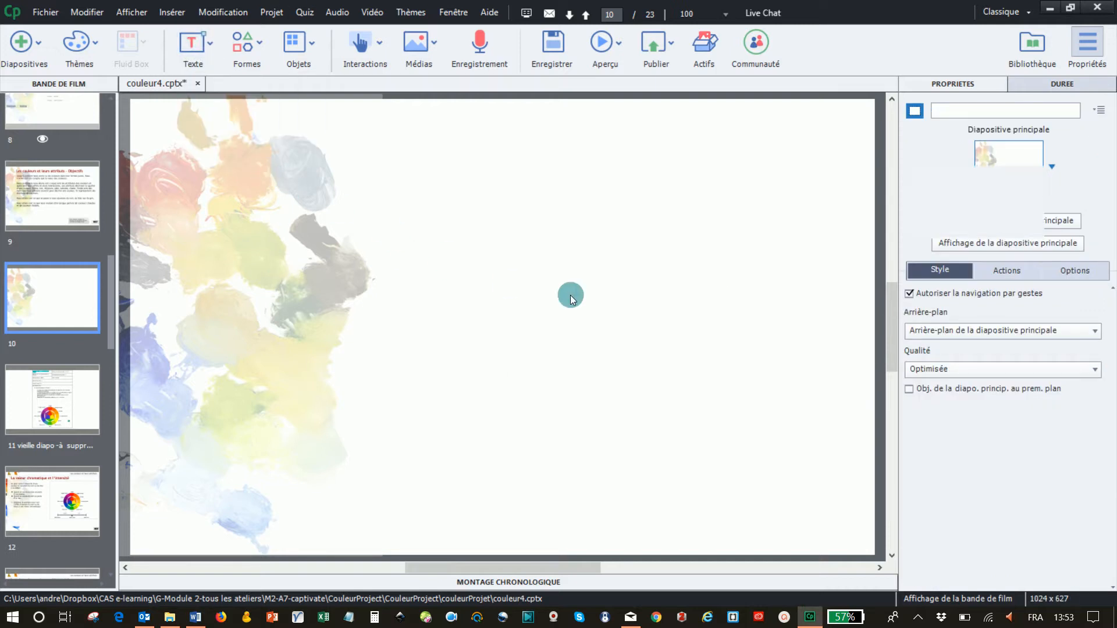
{"action": "left_click", "coordinate": [208, 48]}
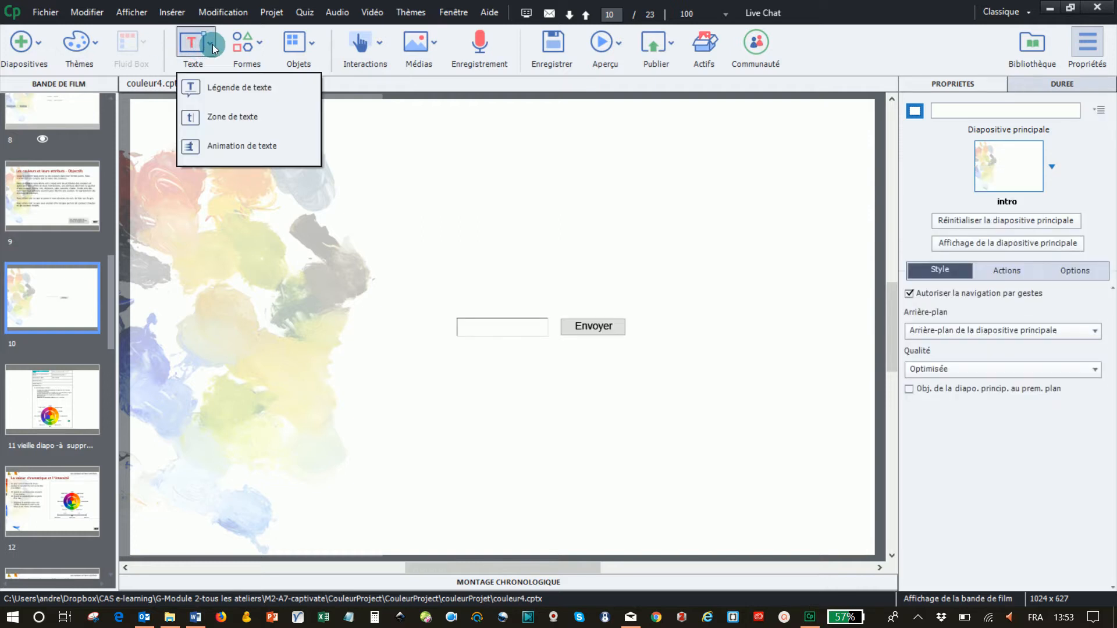
{"action": "left_click", "coordinate": [214, 114]}
{"action": "left_click", "coordinate": [229, 188]}
{"action": "left_click", "coordinate": [534, 327]}
{"action": "left_click", "coordinate": [567, 335]}
{"action": "left_click", "coordinate": [538, 330]}
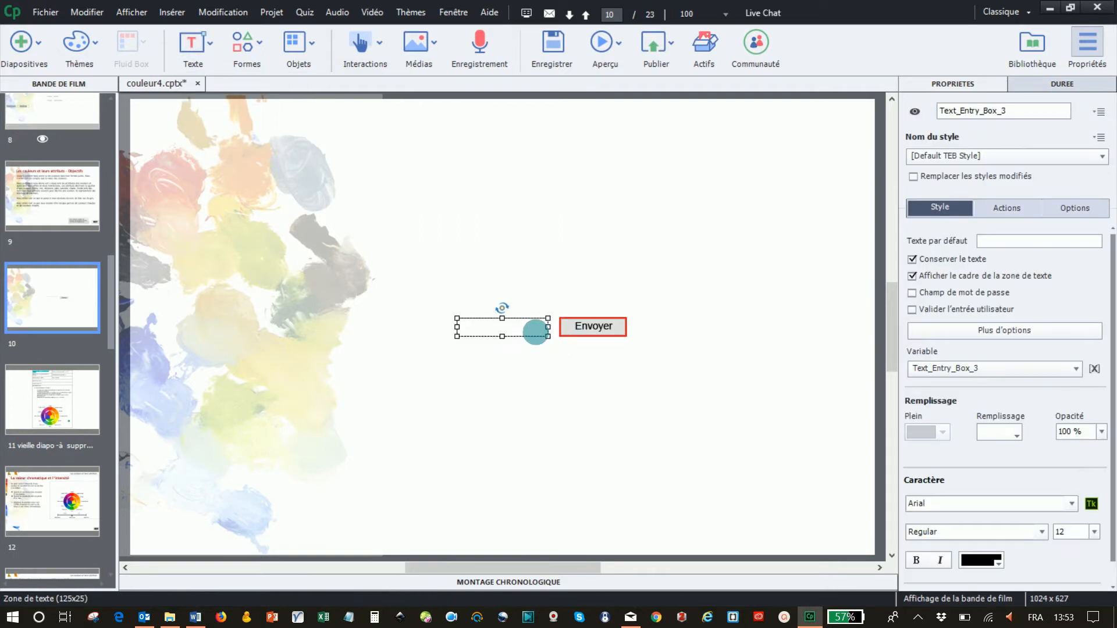
{"action": "key", "text": "Delete"}
{"action": "left_click", "coordinate": [584, 331]}
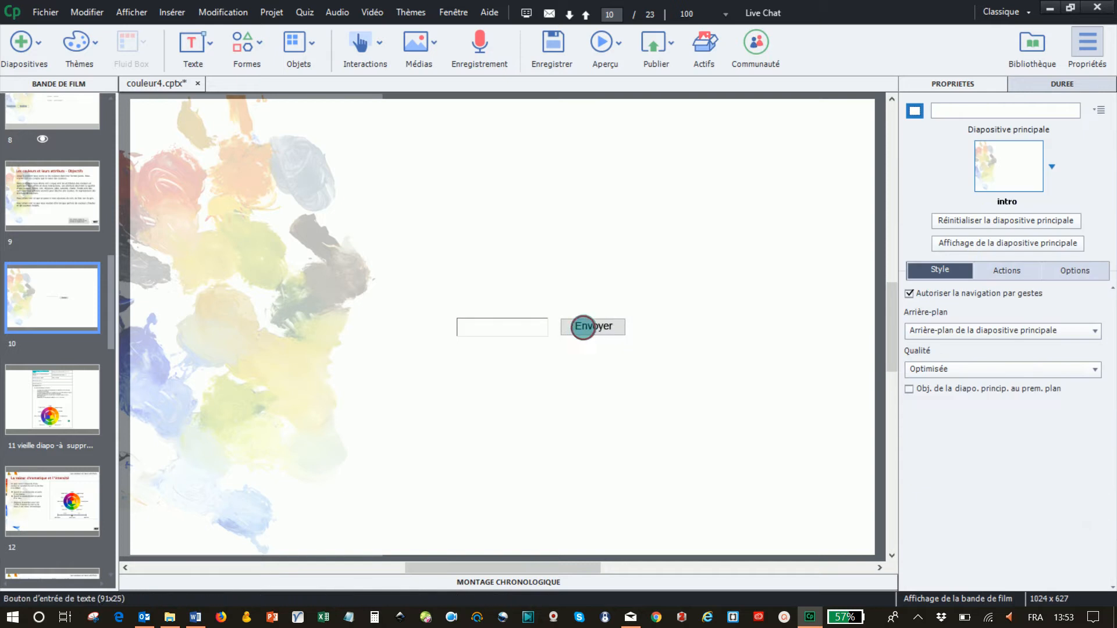
- Delete the text entry box with its Envoyer button from slide 10
{"action": "left_click", "coordinate": [525, 326]}
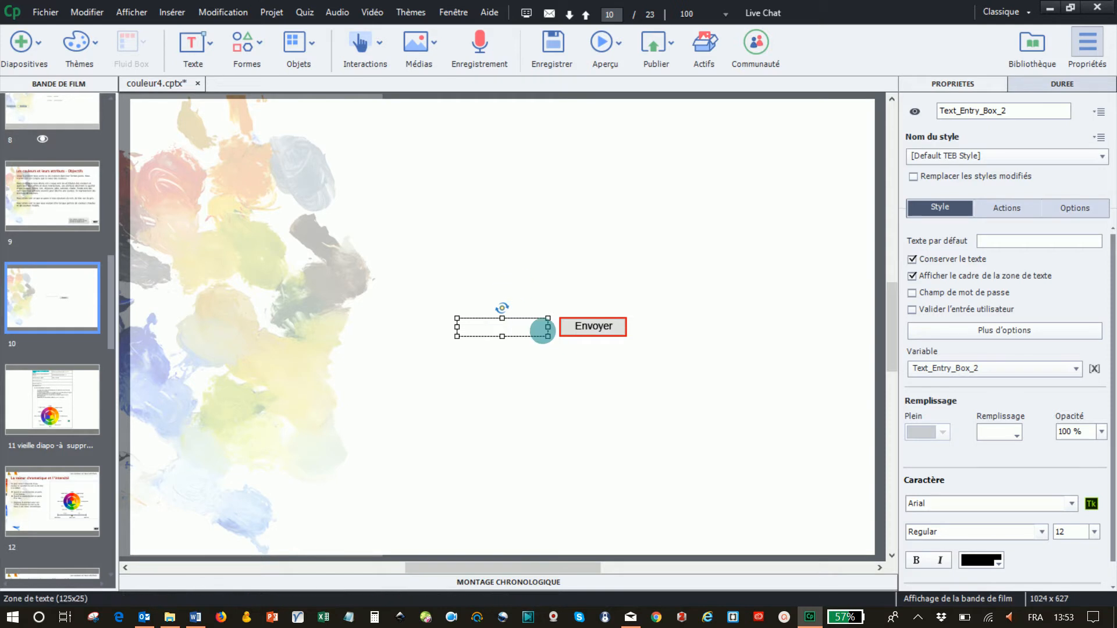
{"action": "key", "text": "Delete"}
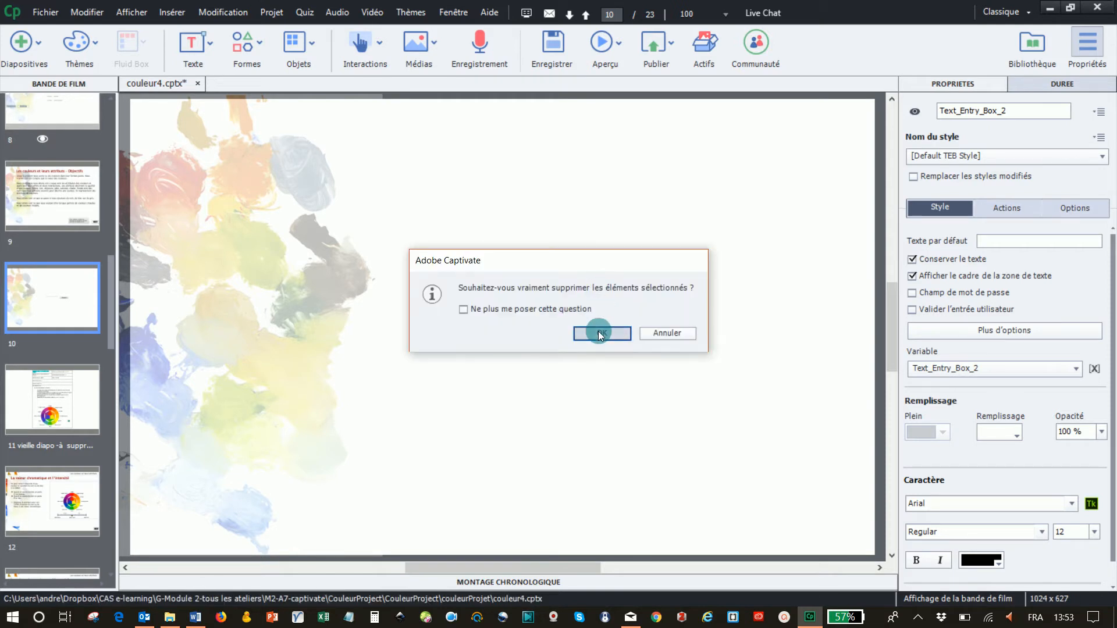
{"action": "left_click", "coordinate": [601, 335]}
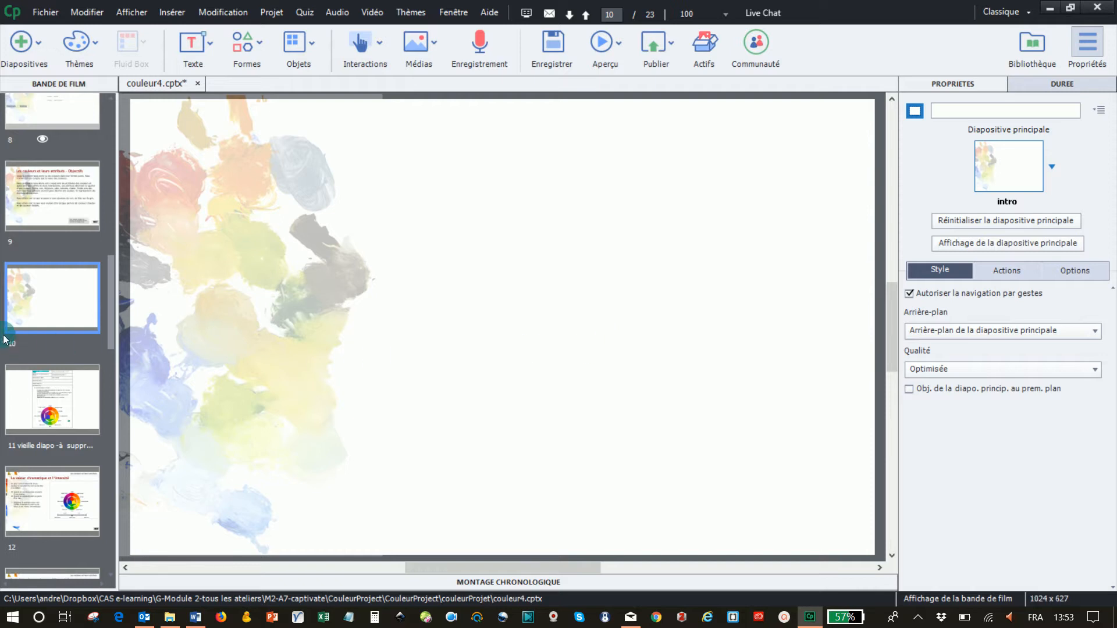
- Draw a basic rectangle smart shape of about 598 x 325 px across the upper part of slide 10
{"action": "left_click", "coordinate": [213, 46]}
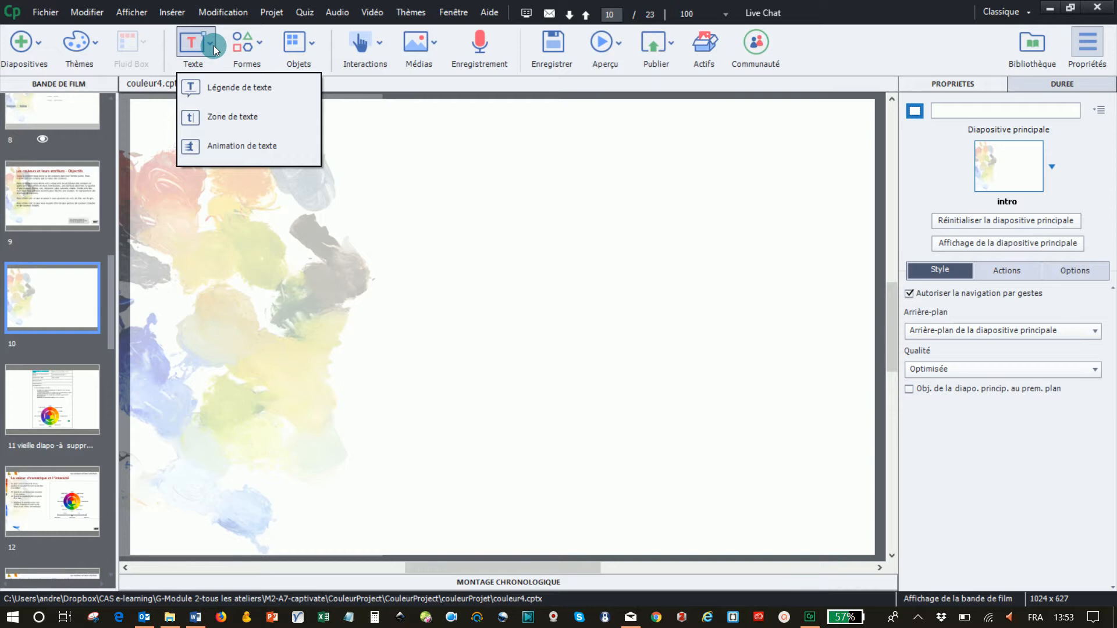
{"action": "left_click", "coordinate": [247, 46]}
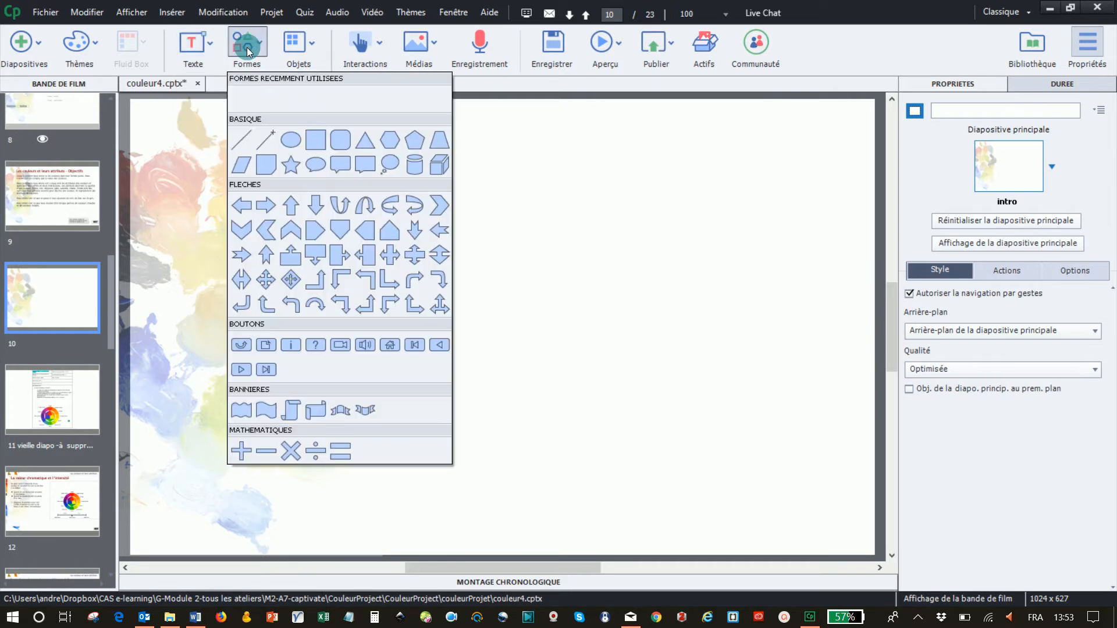
{"action": "left_click", "coordinate": [318, 150]}
{"action": "left_click_drag", "start_coordinate": [223, 145], "coordinate": [658, 381]}
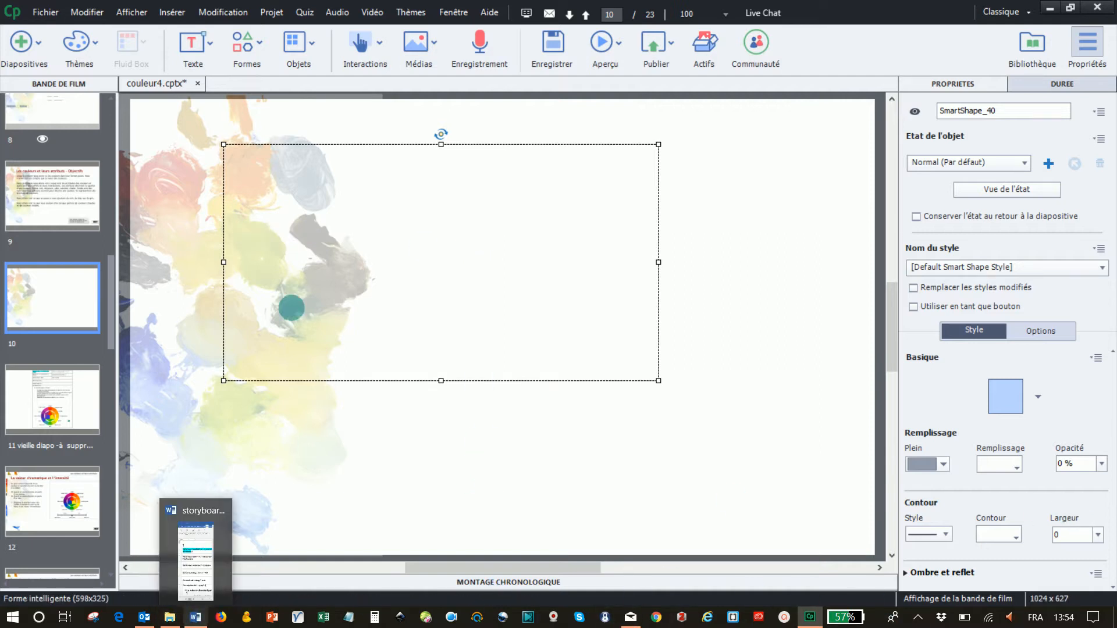
- Switch to the Word storyboard and copy page 10's title "La valeur chromatique et l'intensité" with its paragraphs, returning to Captivate
{"action": "left_click", "coordinate": [195, 617]}
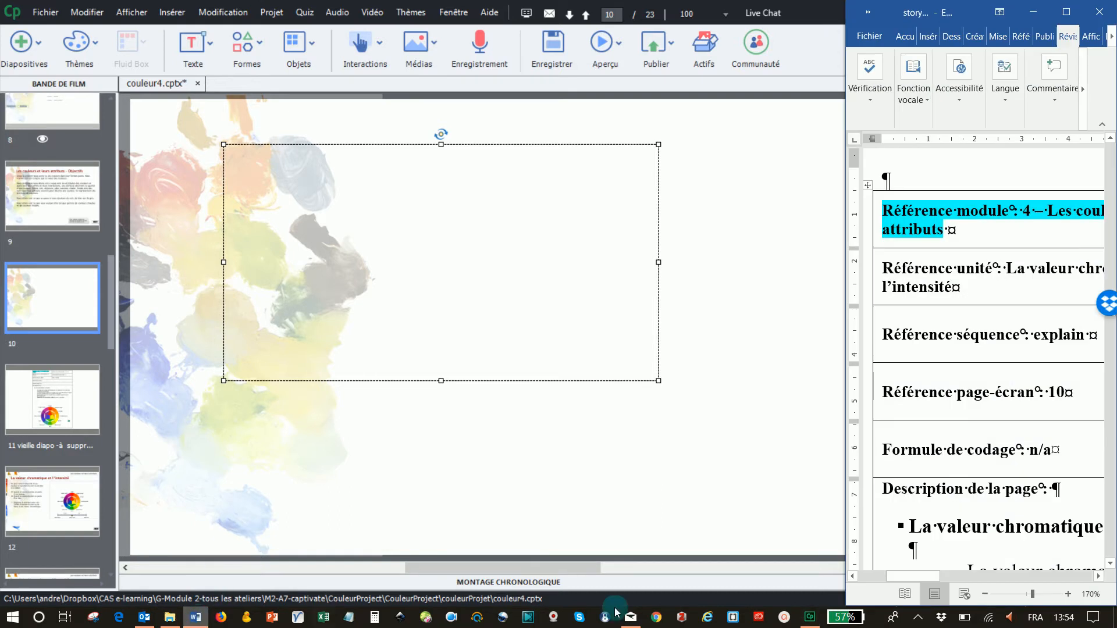
{"action": "left_click", "coordinate": [1068, 11]}
{"action": "scroll", "coordinate": [431, 524], "scroll_direction": "down", "scroll_amount": 5}
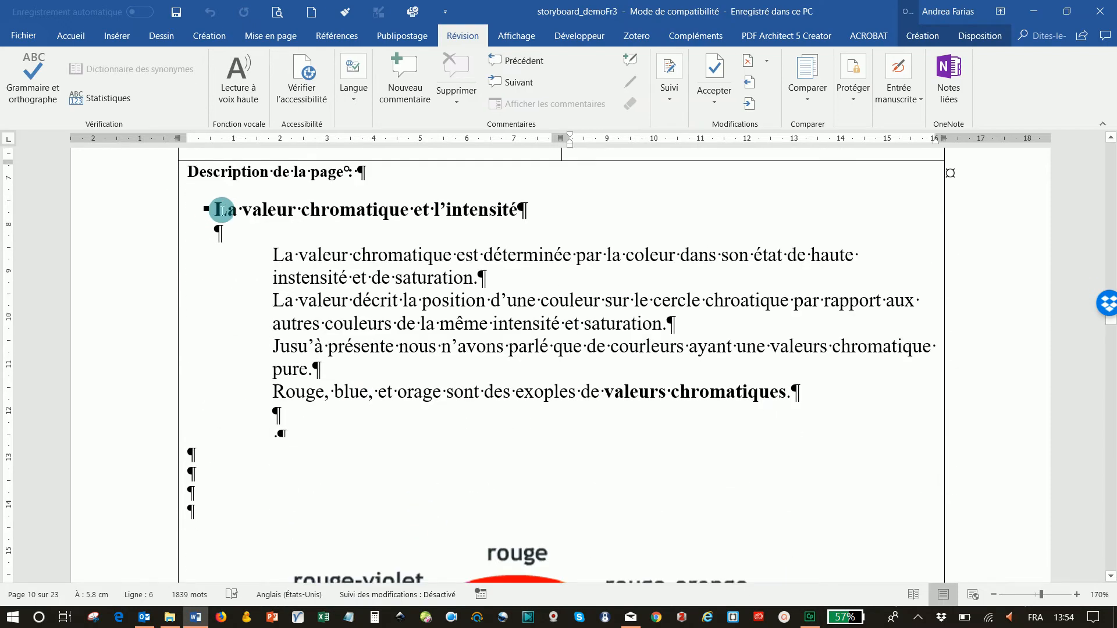
{"action": "left_click_drag", "start_coordinate": [221, 209], "coordinate": [811, 387]}
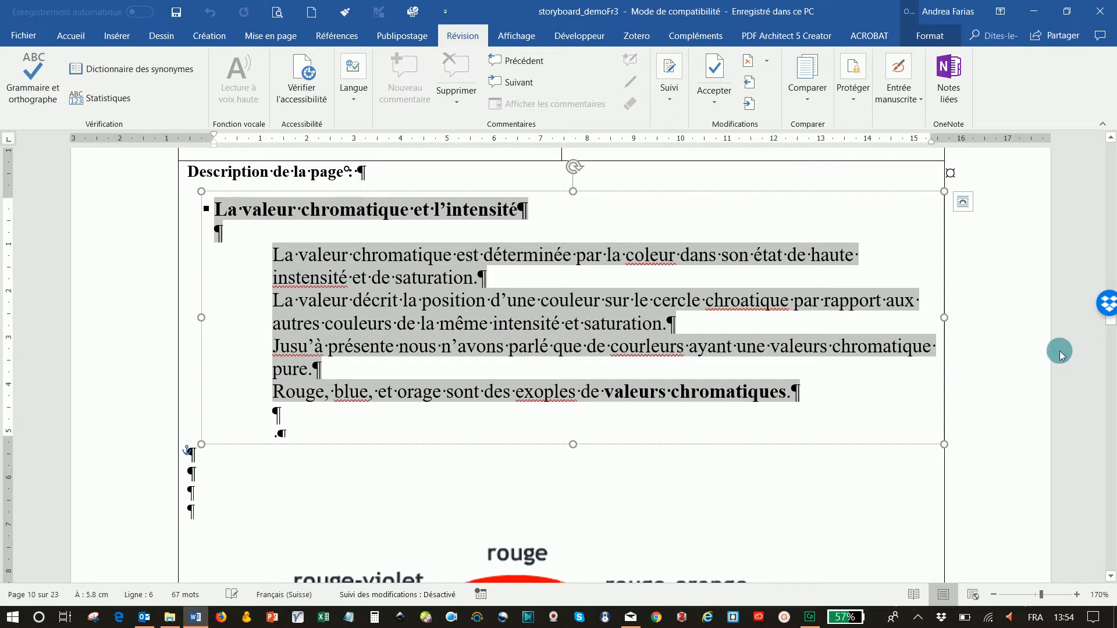
{"action": "left_click", "coordinate": [1034, 11]}
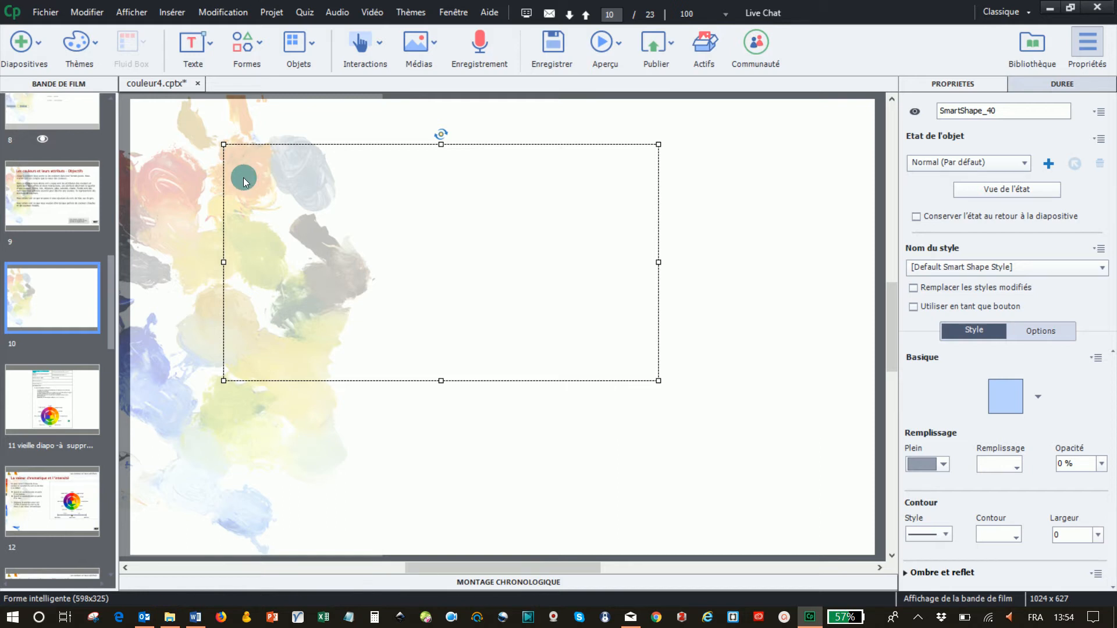
{"action": "right_click", "coordinate": [271, 172]}
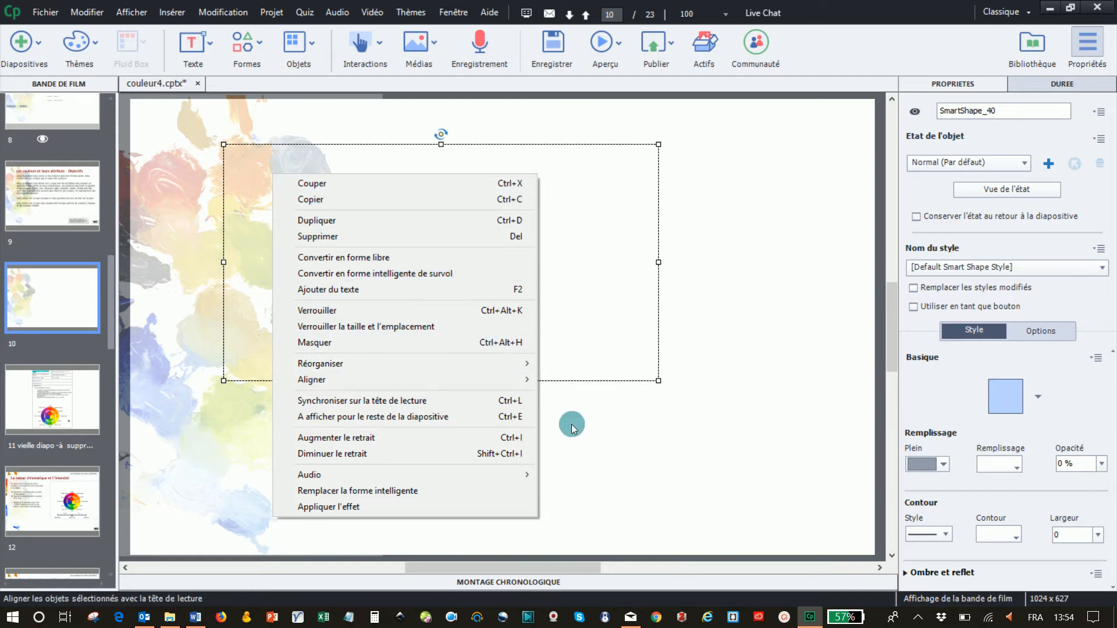
{"action": "left_click", "coordinate": [195, 618]}
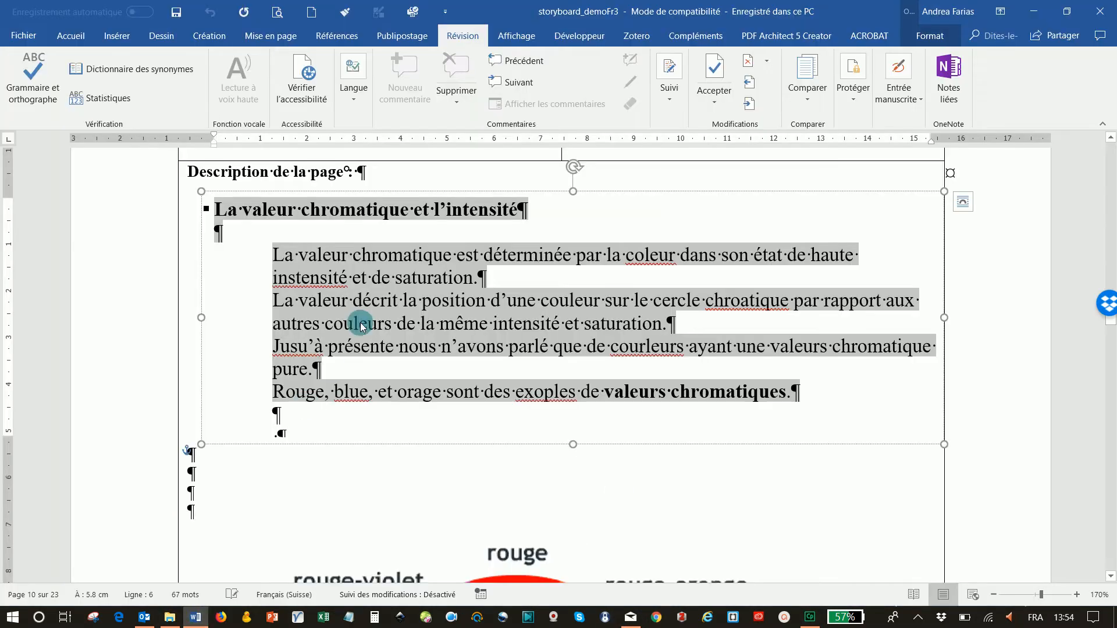
{"action": "right_click", "coordinate": [335, 291]}
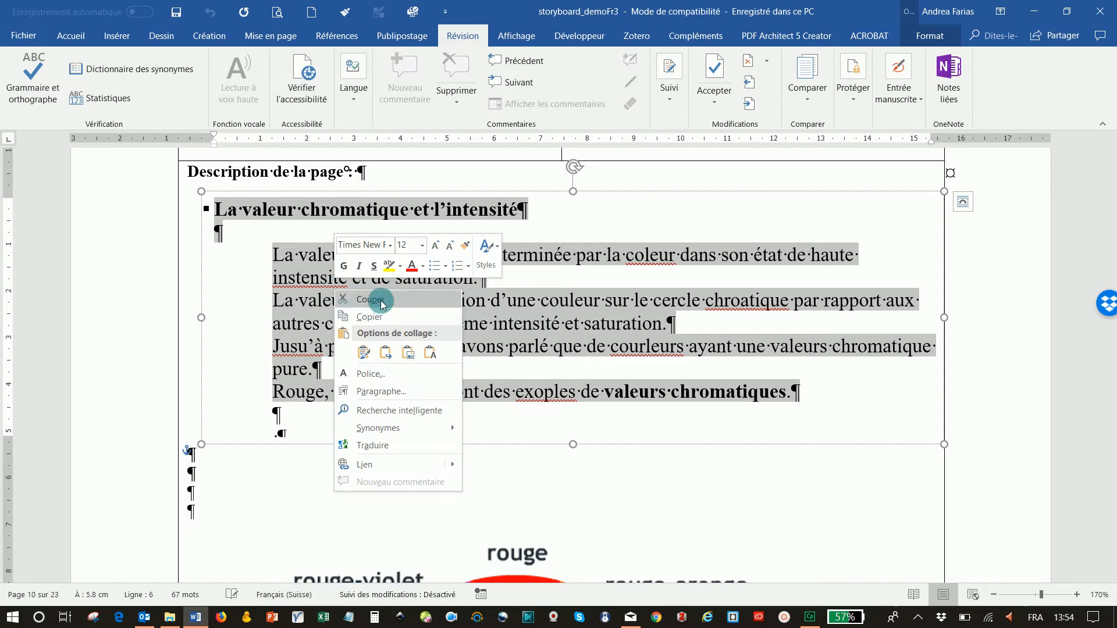
{"action": "left_click", "coordinate": [371, 318]}
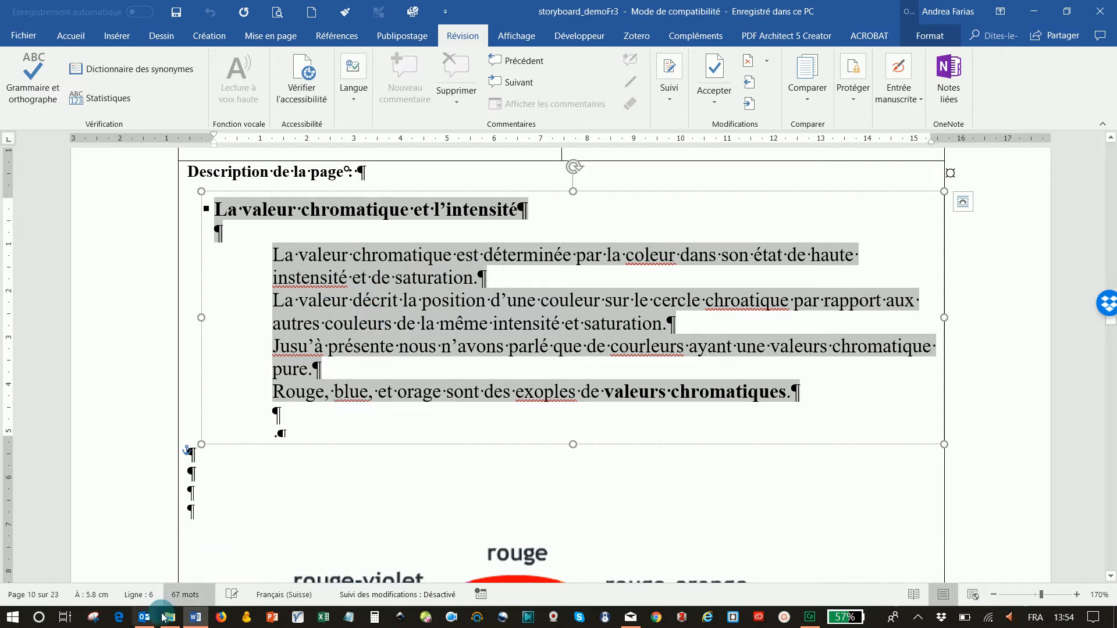
{"action": "left_click", "coordinate": [197, 618]}
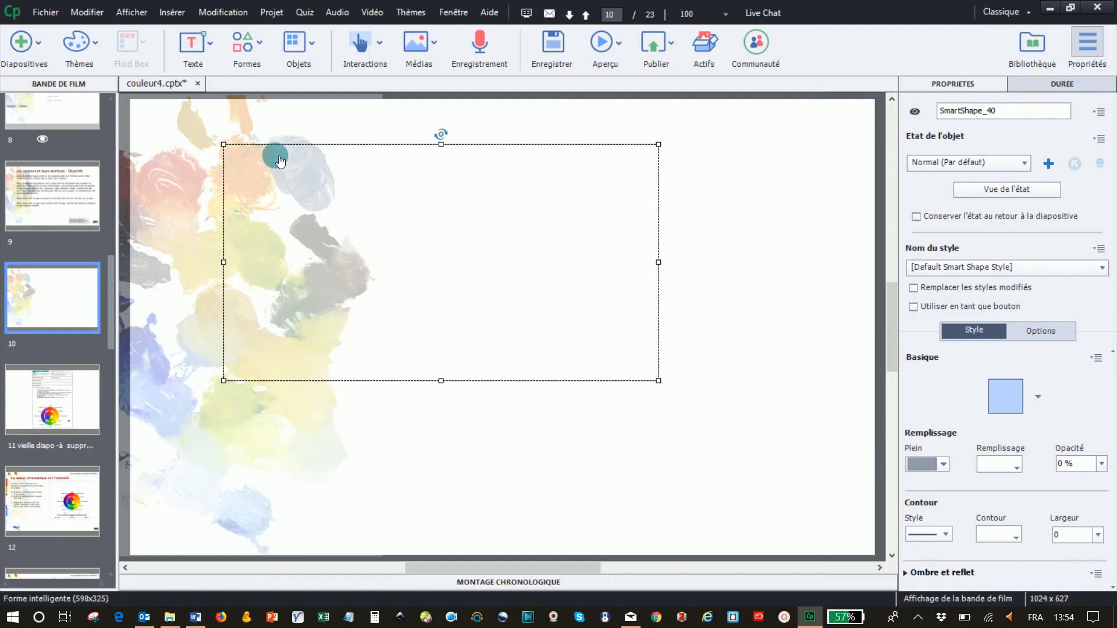
- Duplicate the rectangle smart shape on slide 10 and select the copy
{"action": "left_click", "coordinate": [277, 150]}
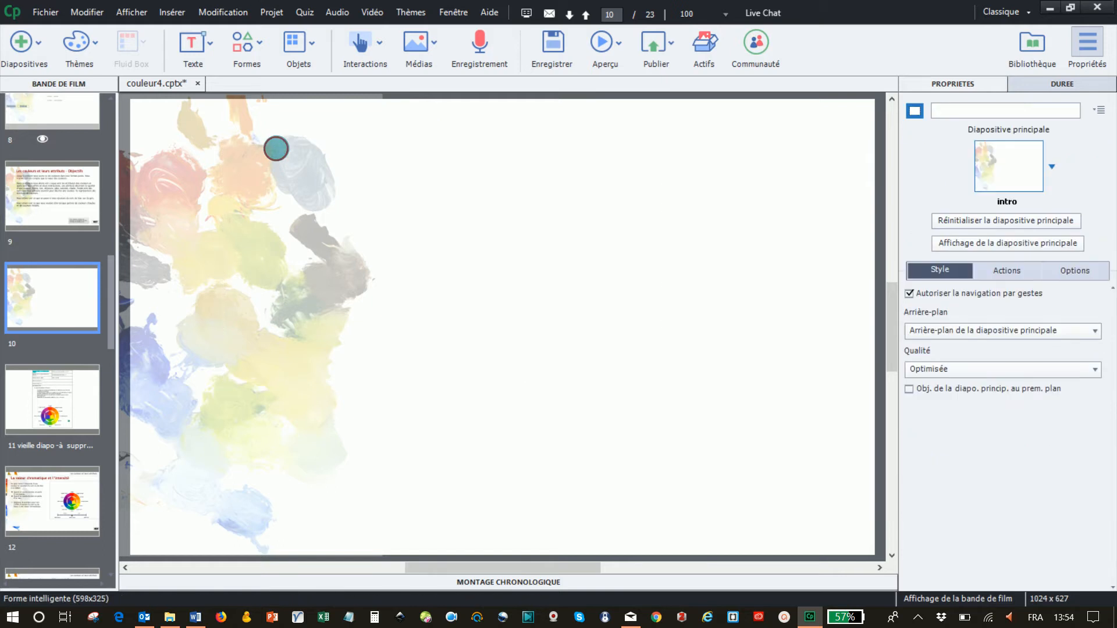
{"action": "left_click", "coordinate": [274, 163]}
{"action": "right_click", "coordinate": [267, 190]}
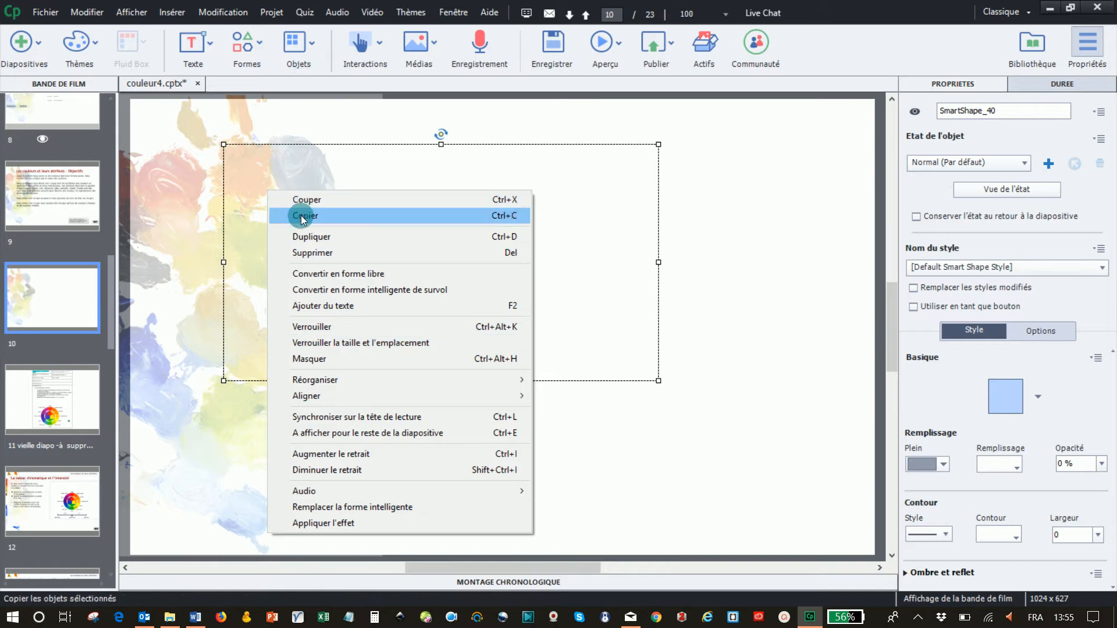
{"action": "left_click", "coordinate": [308, 236]}
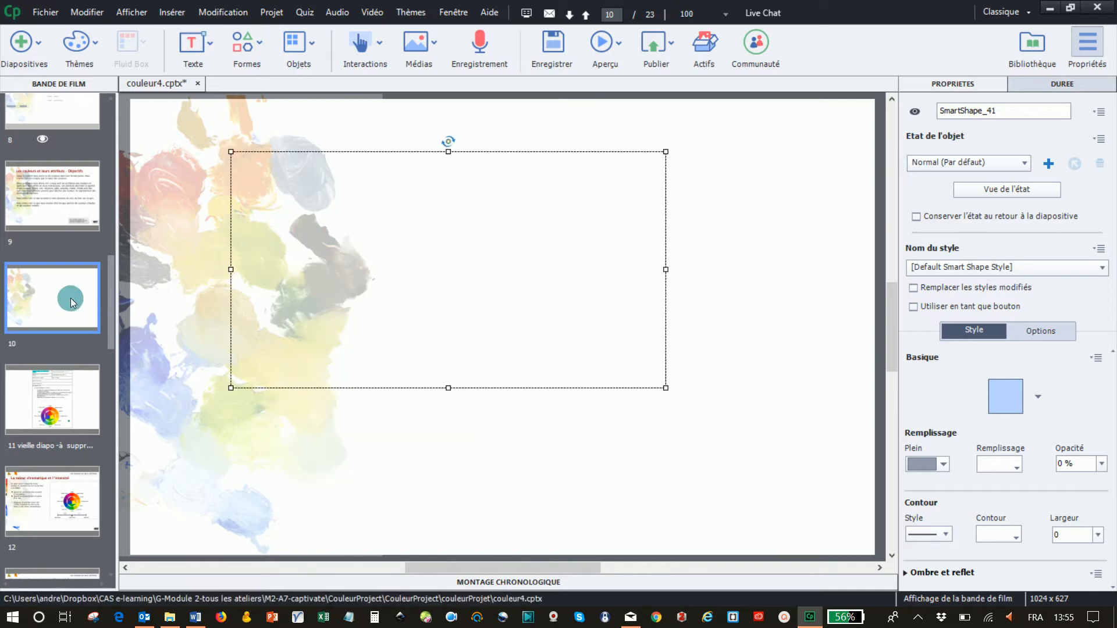
{"action": "left_click", "coordinate": [52, 296]}
{"action": "left_click", "coordinate": [285, 229]}
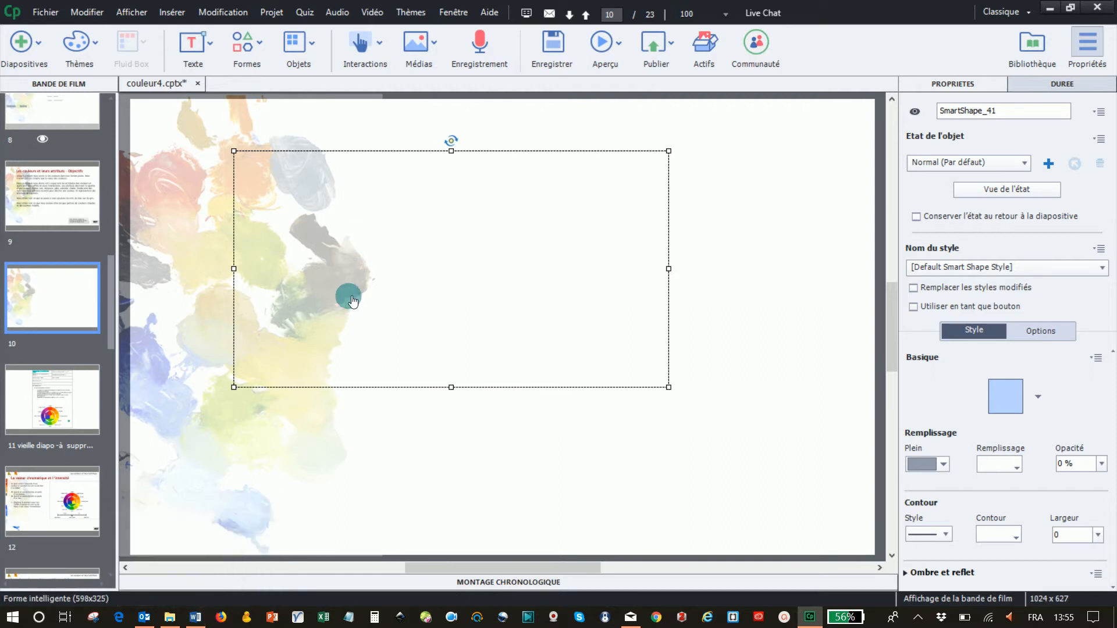
- Copy the selected title and paragraphs in the Word storyboard again and switch back to Captivate
{"action": "left_click", "coordinate": [196, 617]}
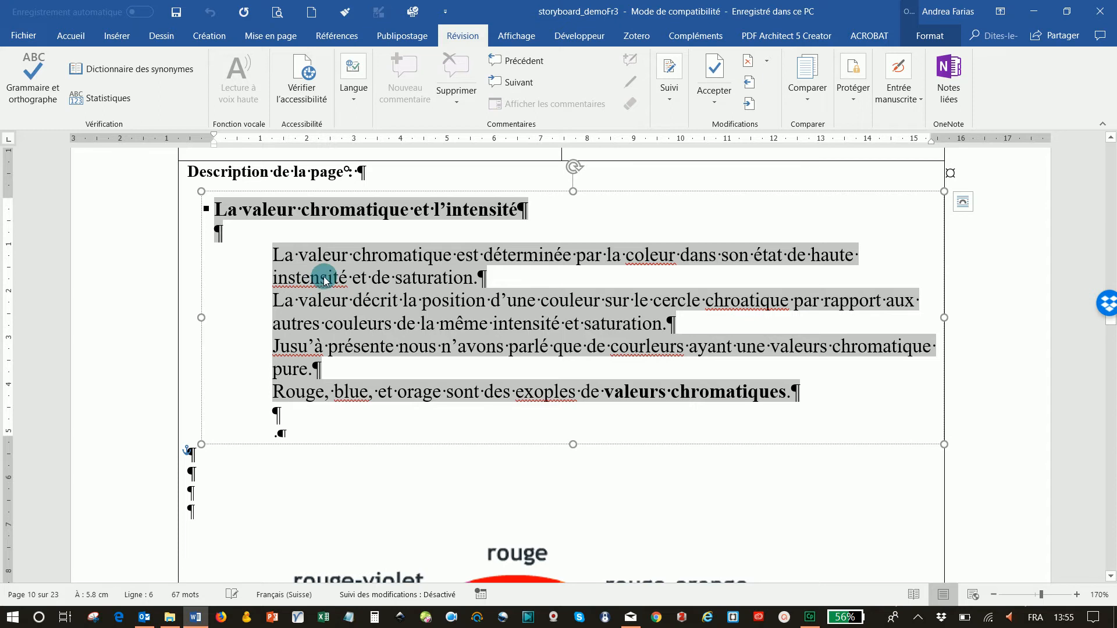
{"action": "right_click", "coordinate": [348, 274]}
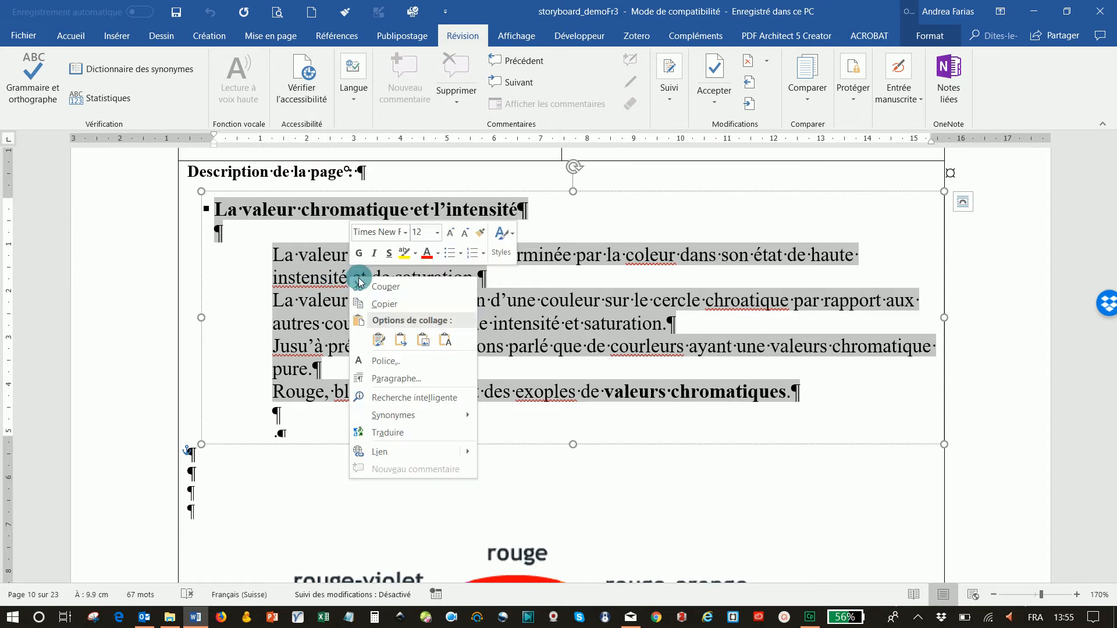
{"action": "left_click", "coordinate": [385, 305]}
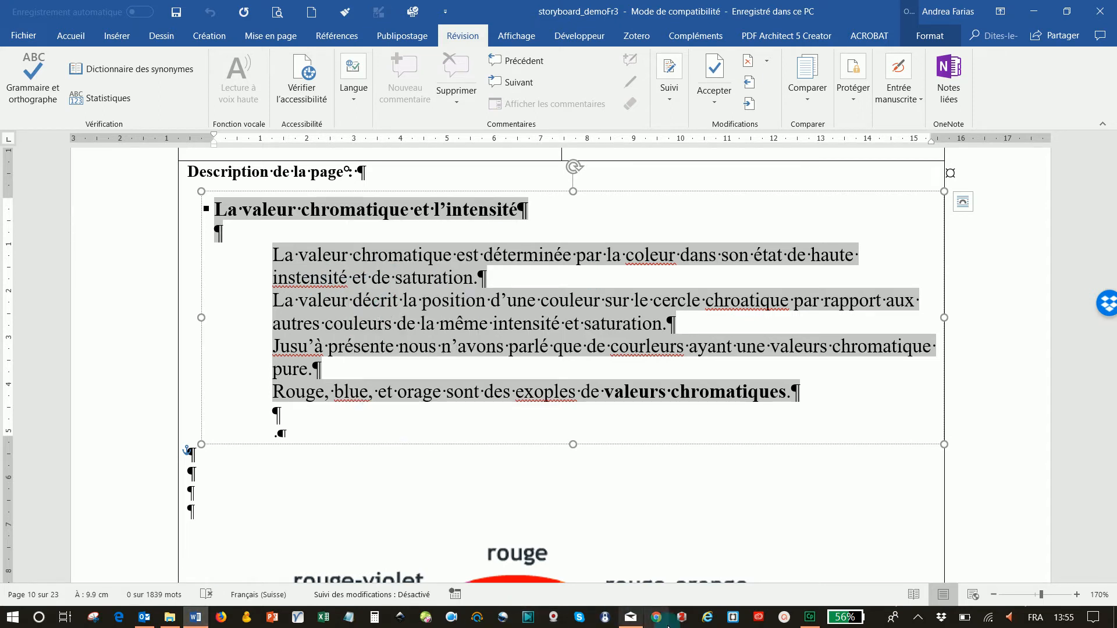
{"action": "left_click", "coordinate": [810, 619]}
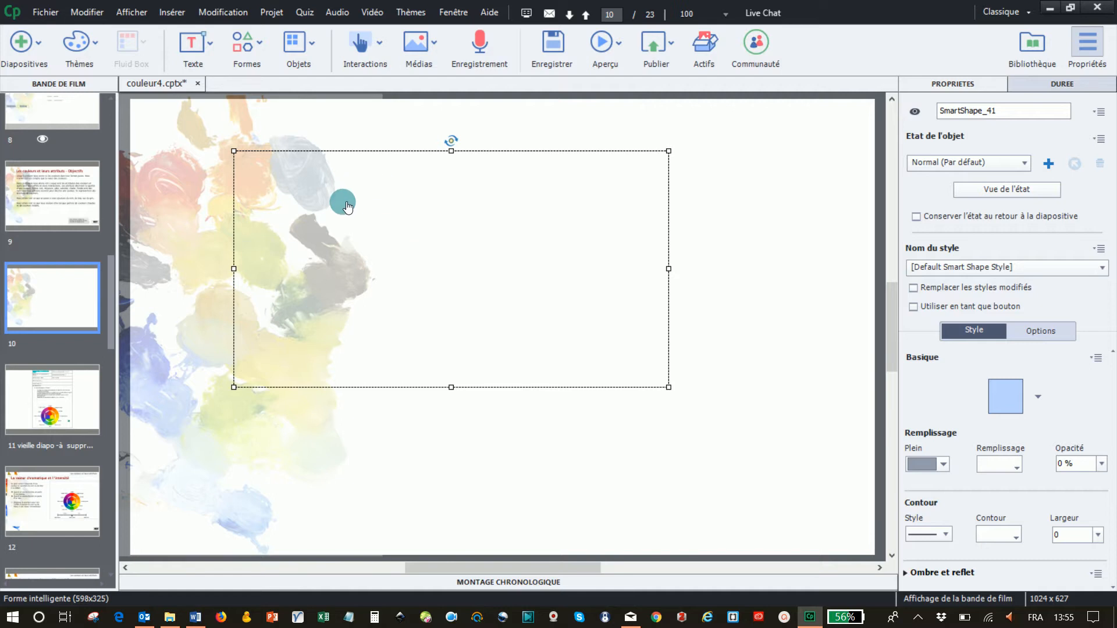
{"action": "right_click", "coordinate": [345, 202]}
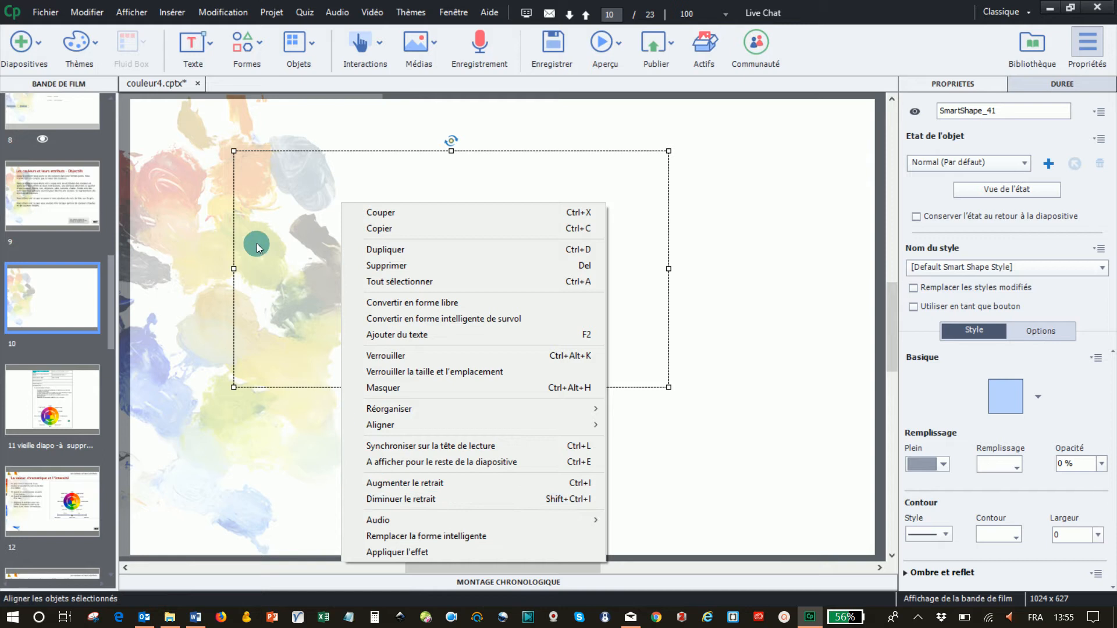
{"action": "left_click", "coordinate": [268, 226]}
{"action": "right_click", "coordinate": [263, 214]}
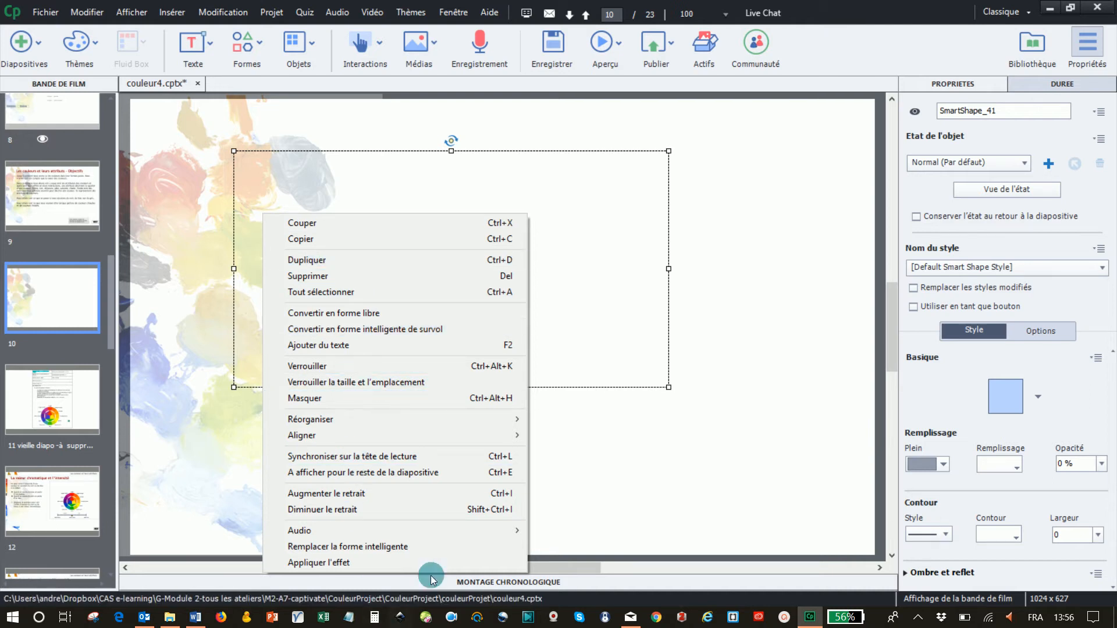
{"action": "left_click", "coordinate": [610, 333]}
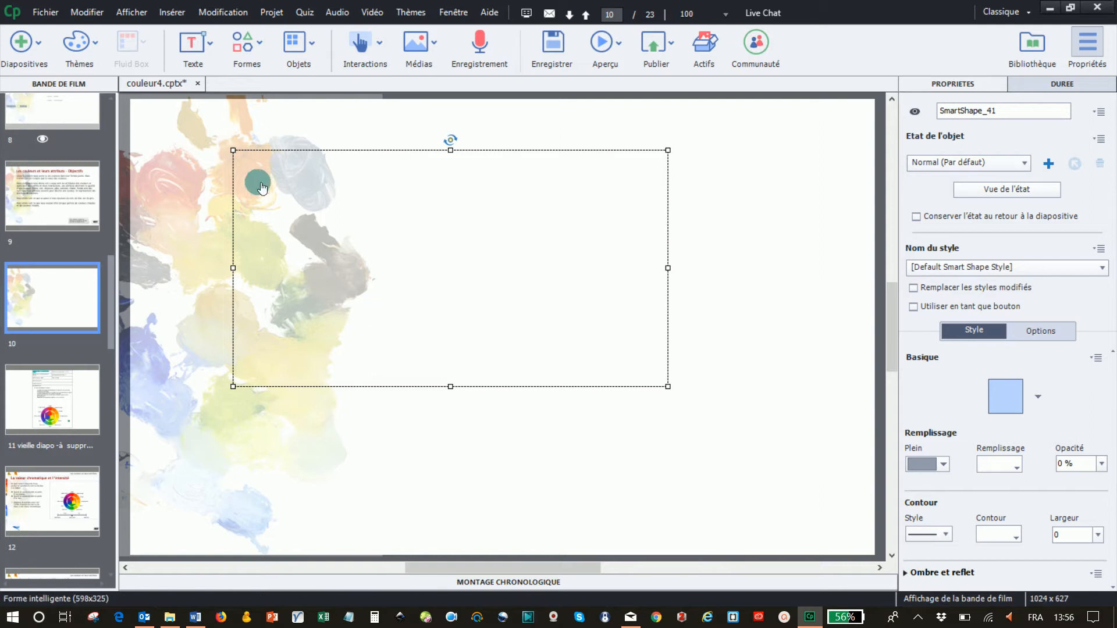
- Enter the placeholder "ggg" in the duplicated rectangle and paste the copied storyboard text after it with its formatting
{"action": "double_click", "coordinate": [260, 173]}
{"action": "type", "text": "gg"}
{"action": "double_click", "coordinate": [257, 169]}
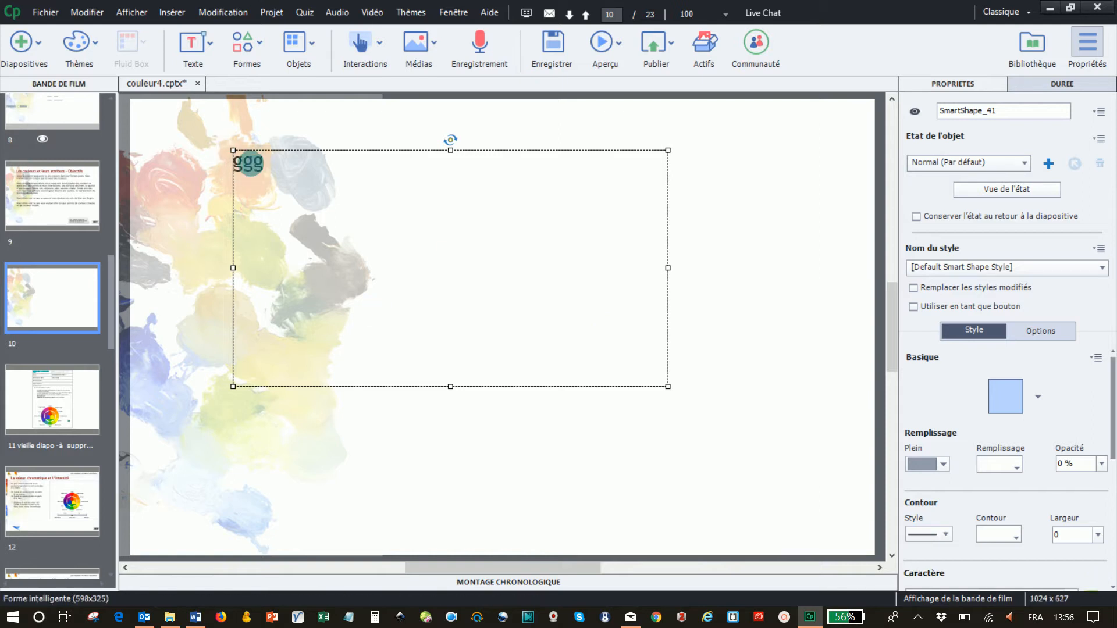
{"action": "key", "text": "ctrl+c"}
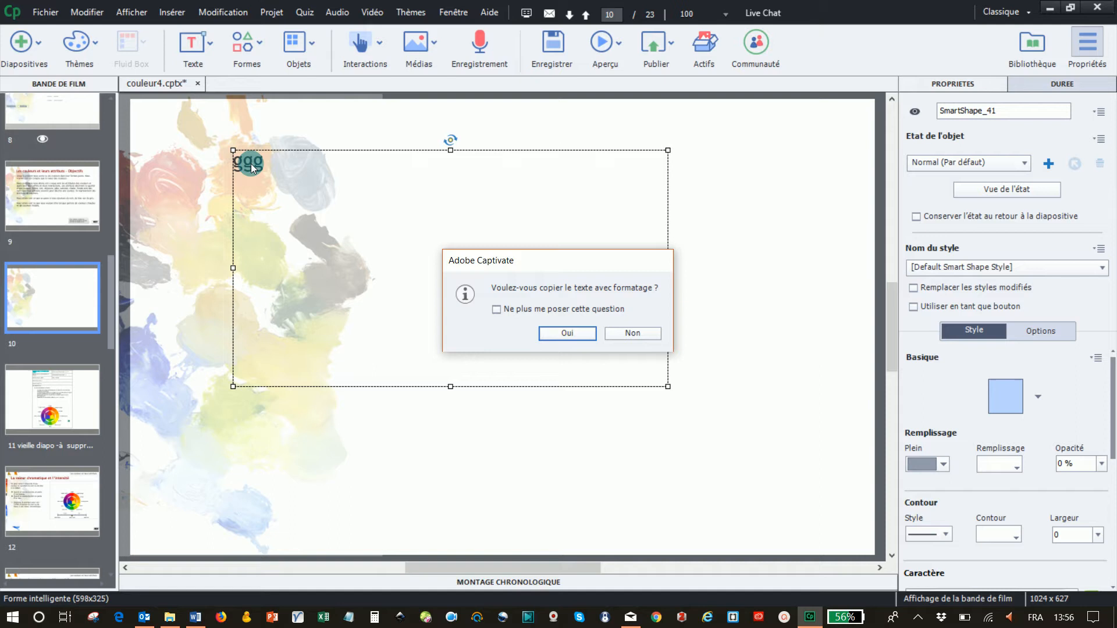
{"action": "left_click", "coordinate": [569, 332]}
{"action": "key", "text": "ctrl+v"}
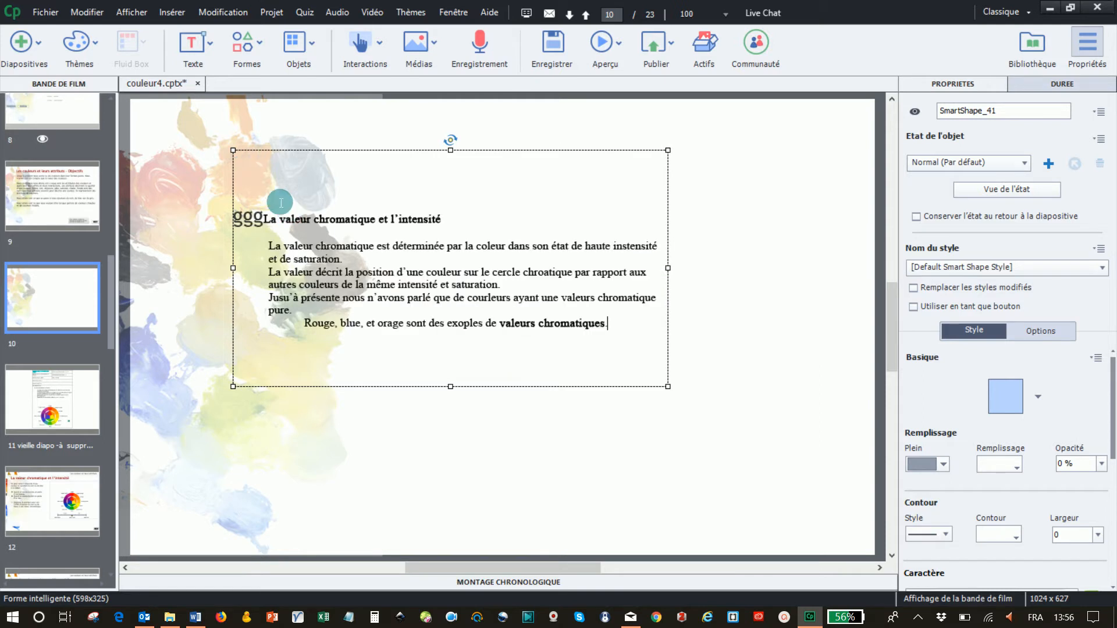
- Remove the placeholder letters "ggg" in front of the title "La valeur chromatique et l'intensité"
{"action": "key", "text": "BackSpace"}
{"action": "key", "text": "BackSpace"}
{"action": "key", "text": "BackSpace"}
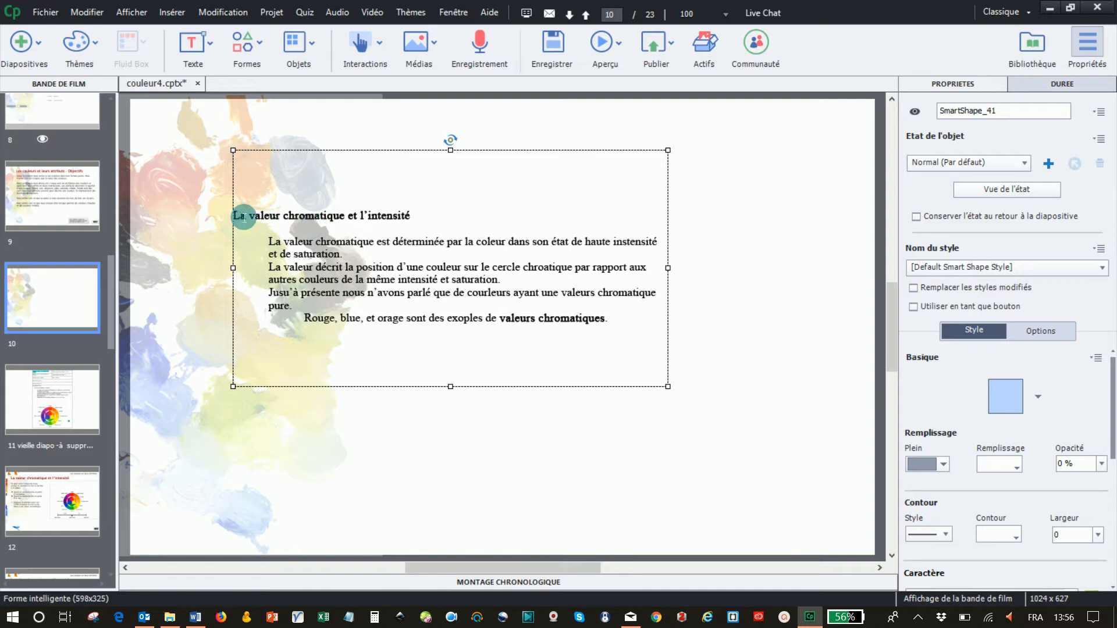
- Select all of the pasted text in the rectangle, from the title to "valeurs chromatiques"
{"action": "left_click_drag", "start_coordinate": [235, 216], "coordinate": [634, 329]}
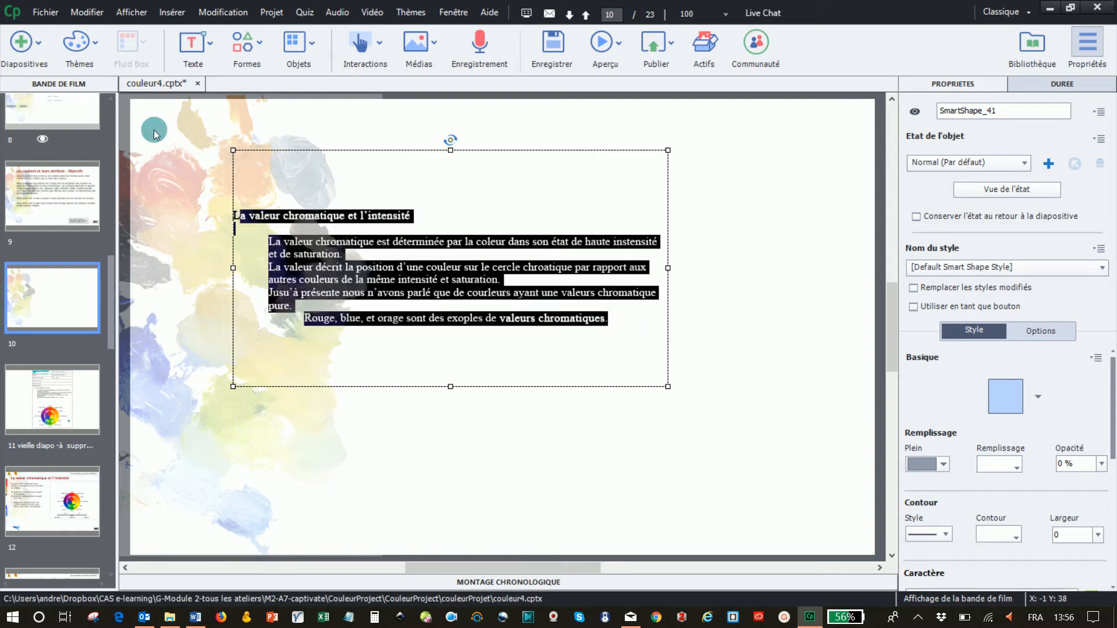
{"action": "left_click", "coordinate": [277, 227]}
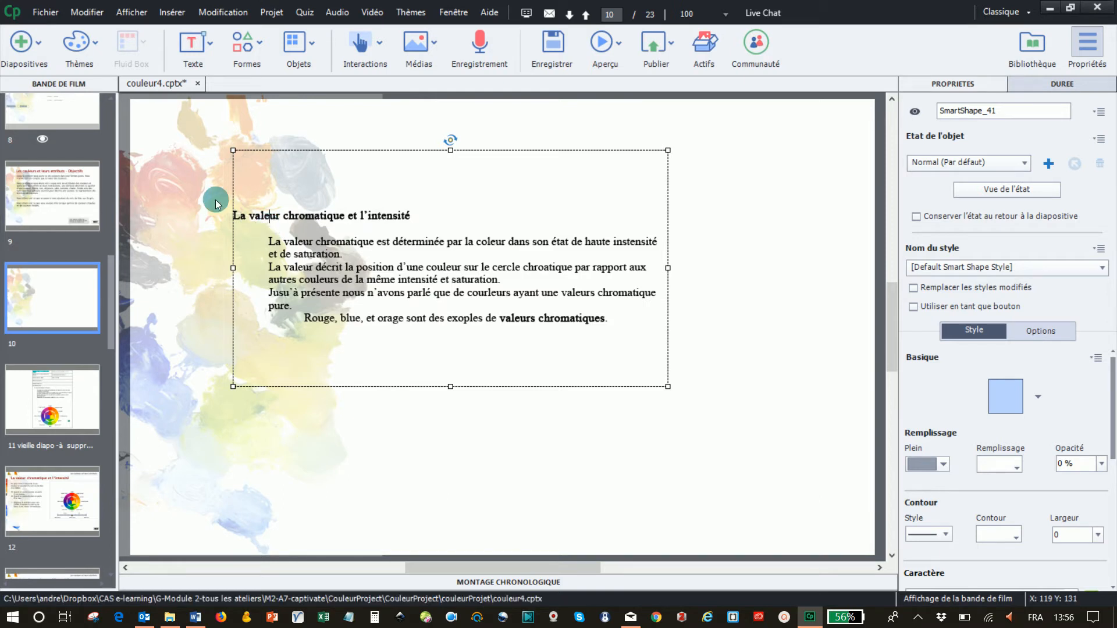
{"action": "left_click_drag", "start_coordinate": [240, 219], "coordinate": [628, 350]}
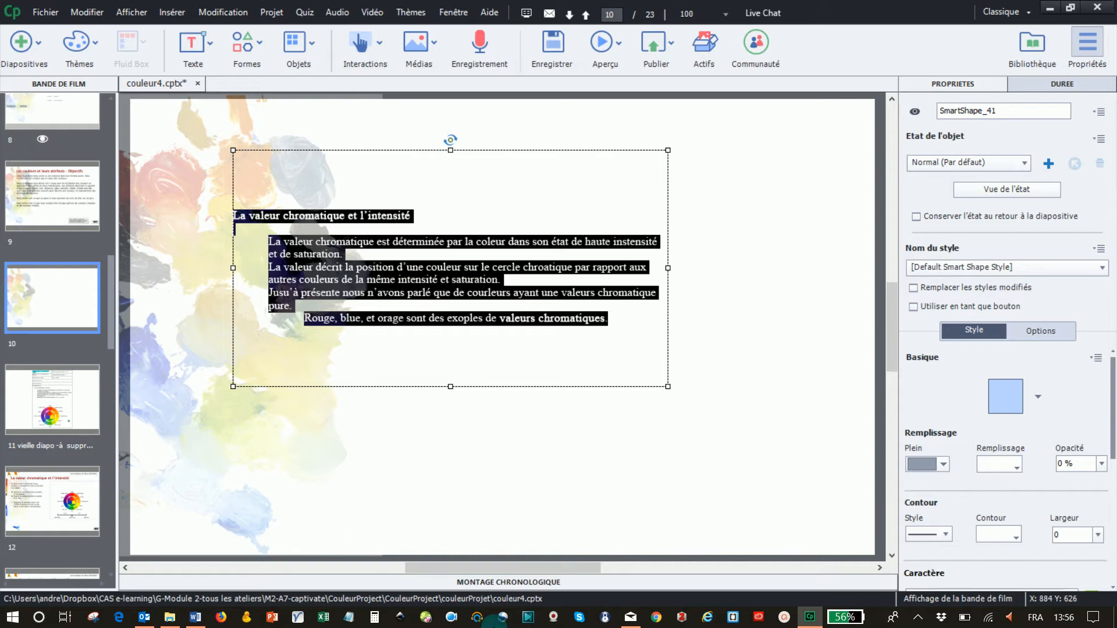
- Check the colour wheel and the reference table of storyboard page 10 in Word and return to Captivate
{"action": "left_click", "coordinate": [196, 619]}
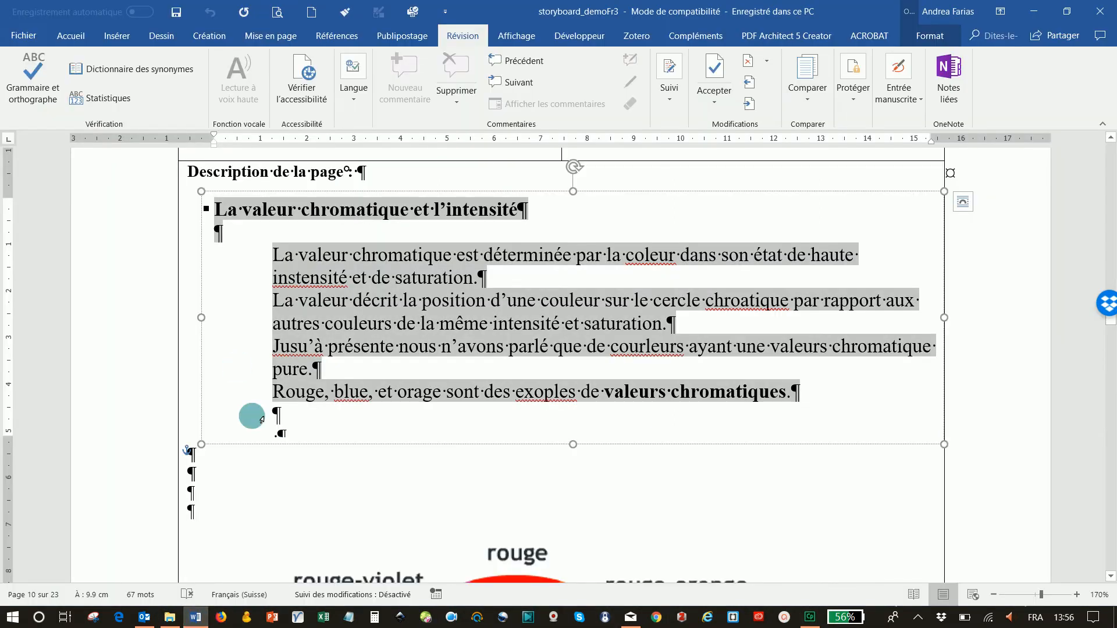
{"action": "scroll", "coordinate": [431, 449], "scroll_direction": "down", "scroll_amount": 10}
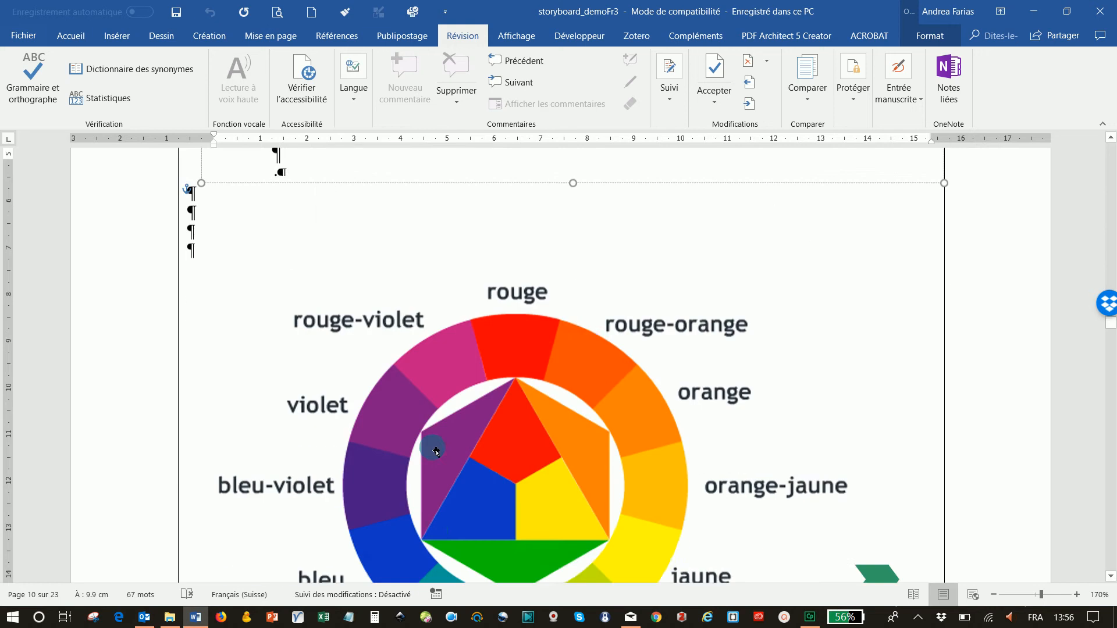
{"action": "scroll", "coordinate": [432, 430], "scroll_direction": "up", "scroll_amount": 10}
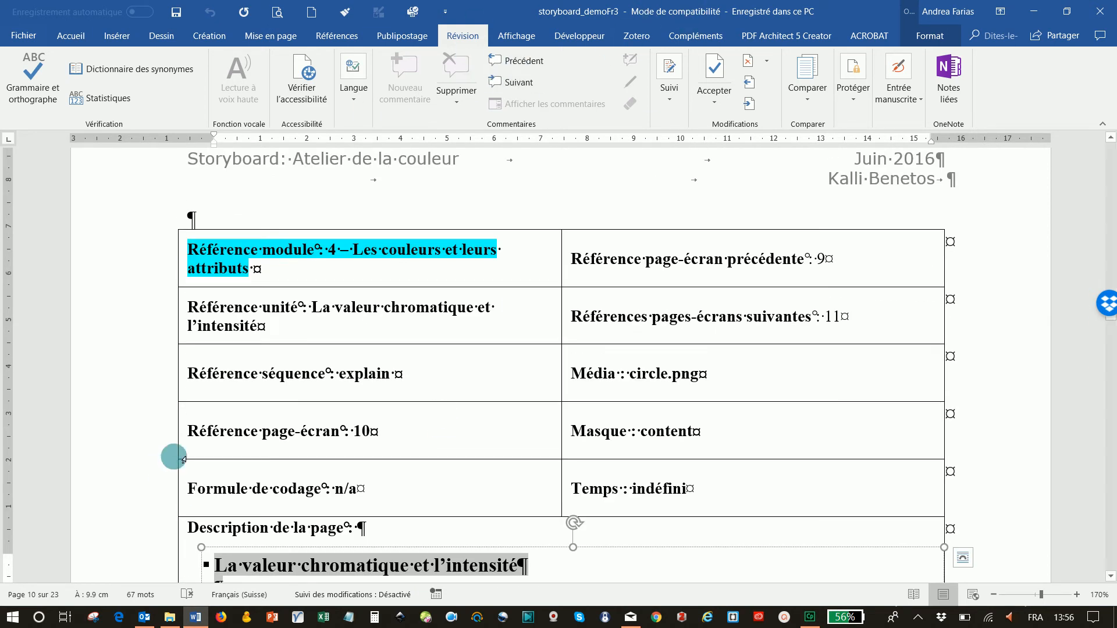
{"action": "left_click", "coordinate": [66, 619]}
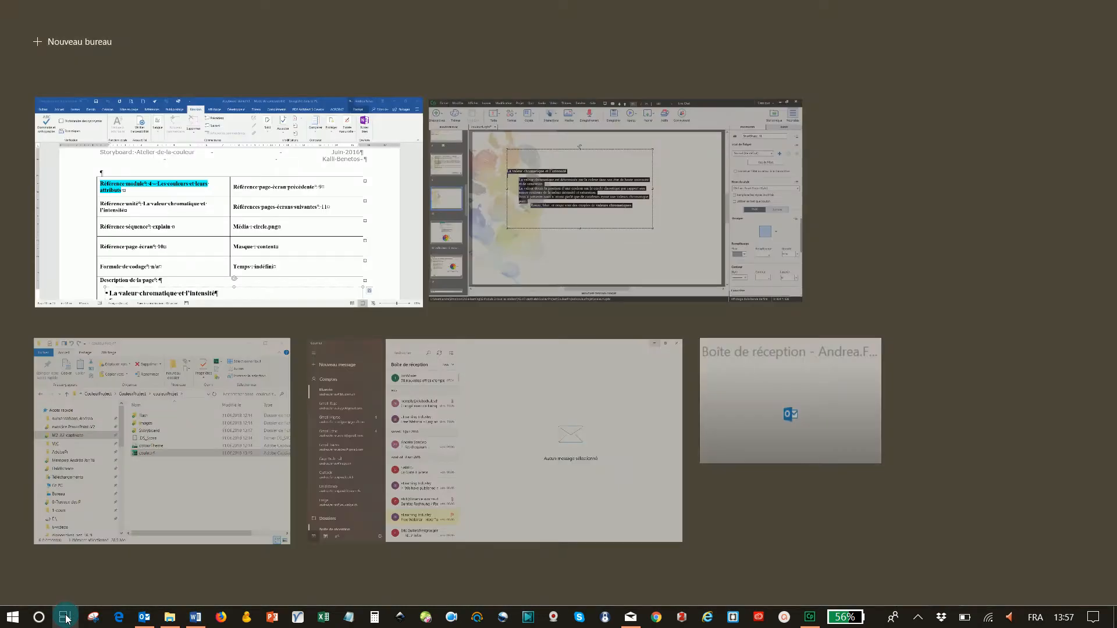
{"action": "left_click", "coordinate": [572, 219]}
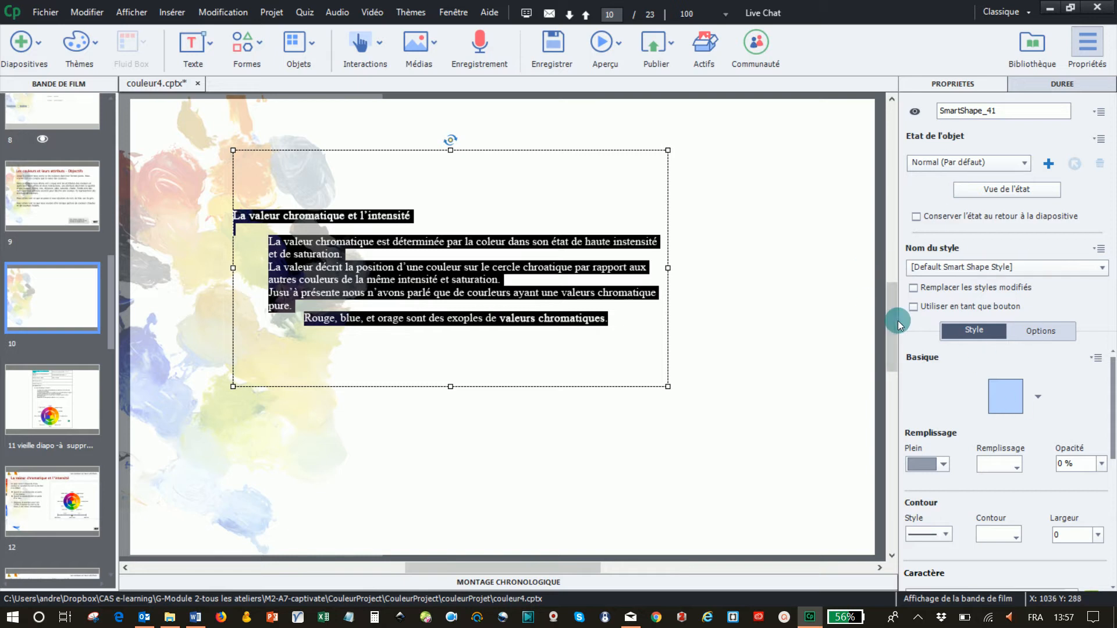
- Set the font size of all the pasted text, title and paragraphs, to 18
{"action": "left_click", "coordinate": [612, 256]}
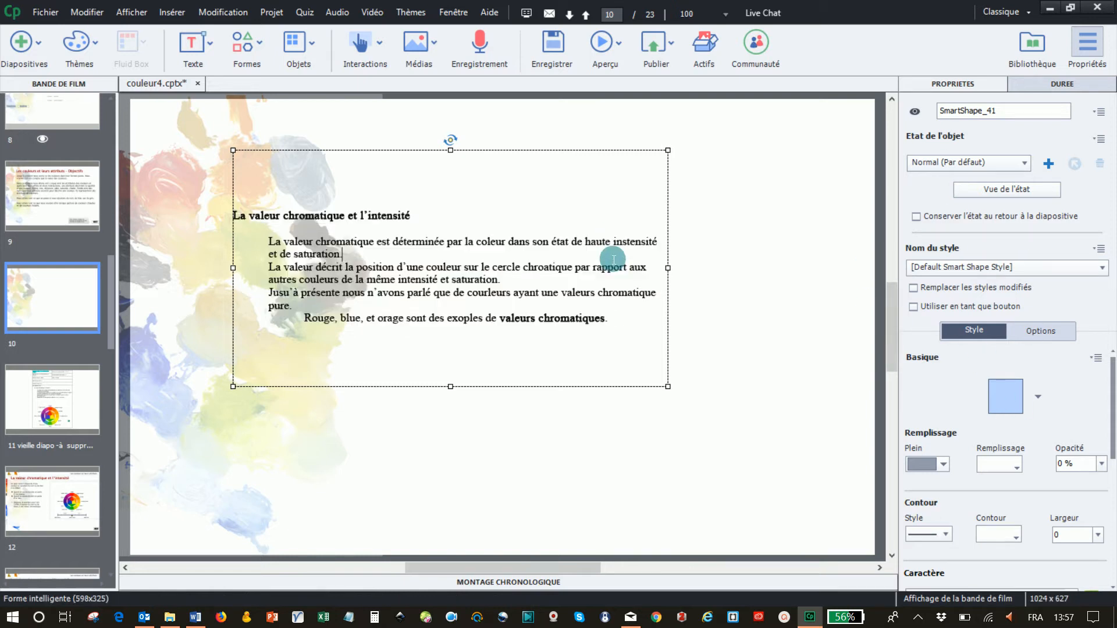
{"action": "left_click", "coordinate": [931, 189]}
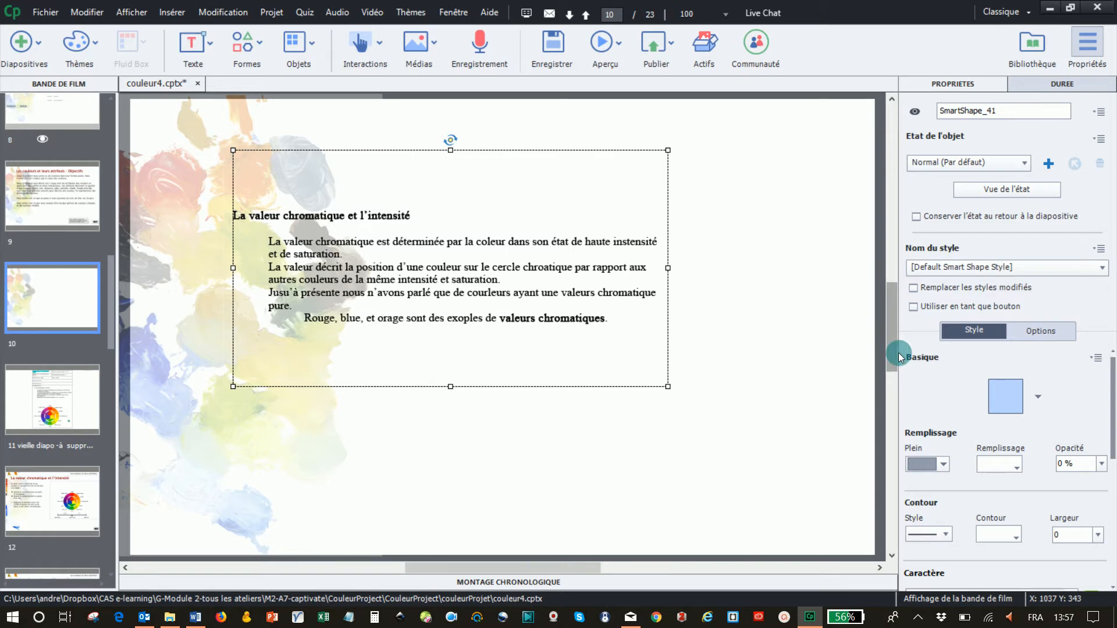
{"action": "scroll", "coordinate": [982, 454], "scroll_direction": "down", "scroll_amount": 1}
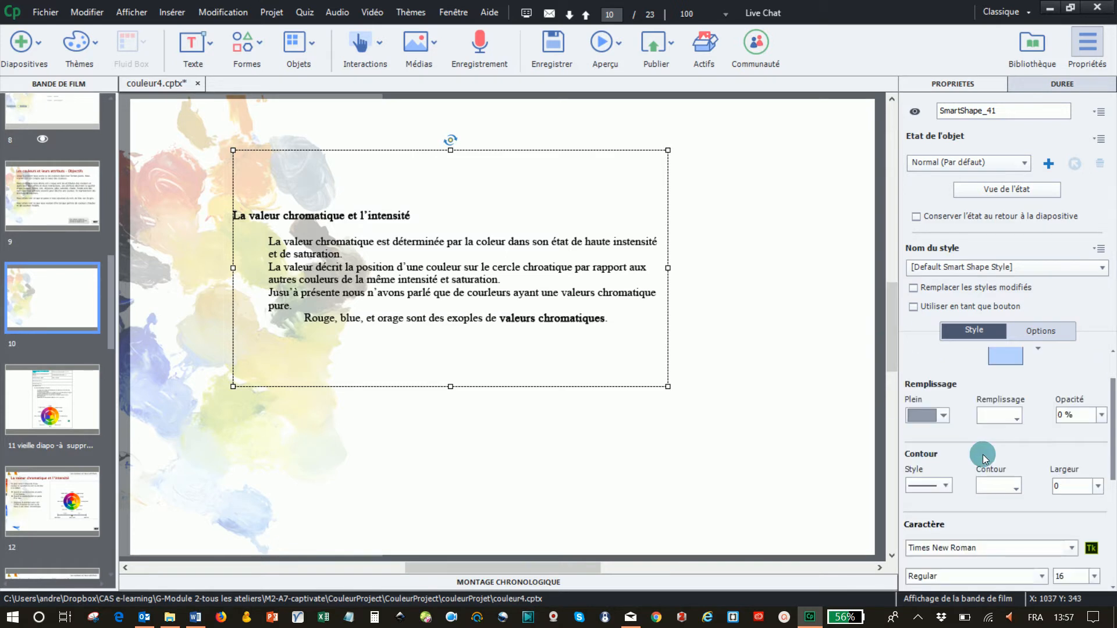
{"action": "scroll", "coordinate": [983, 455], "scroll_direction": "down", "scroll_amount": 4}
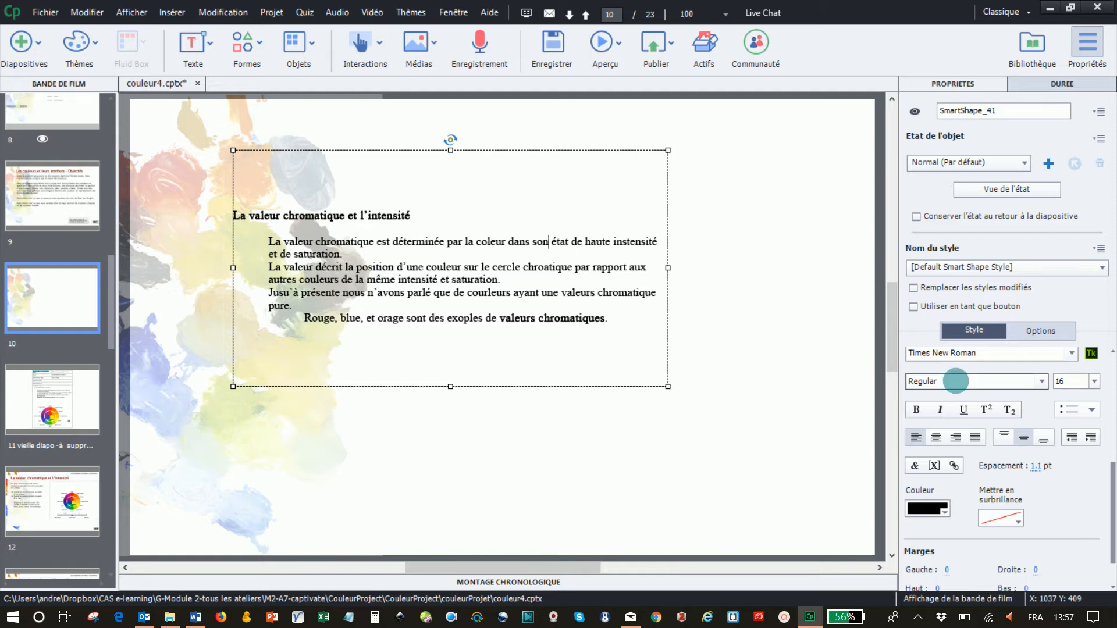
{"action": "left_click_drag", "start_coordinate": [618, 324], "coordinate": [200, 218]}
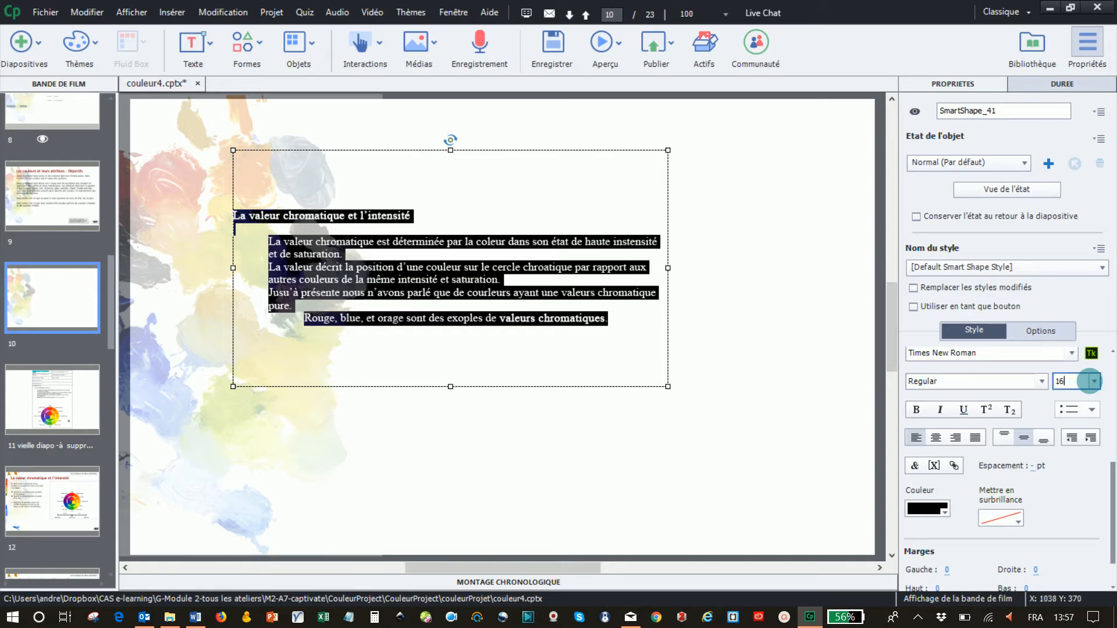
{"action": "left_click", "coordinate": [1093, 381]}
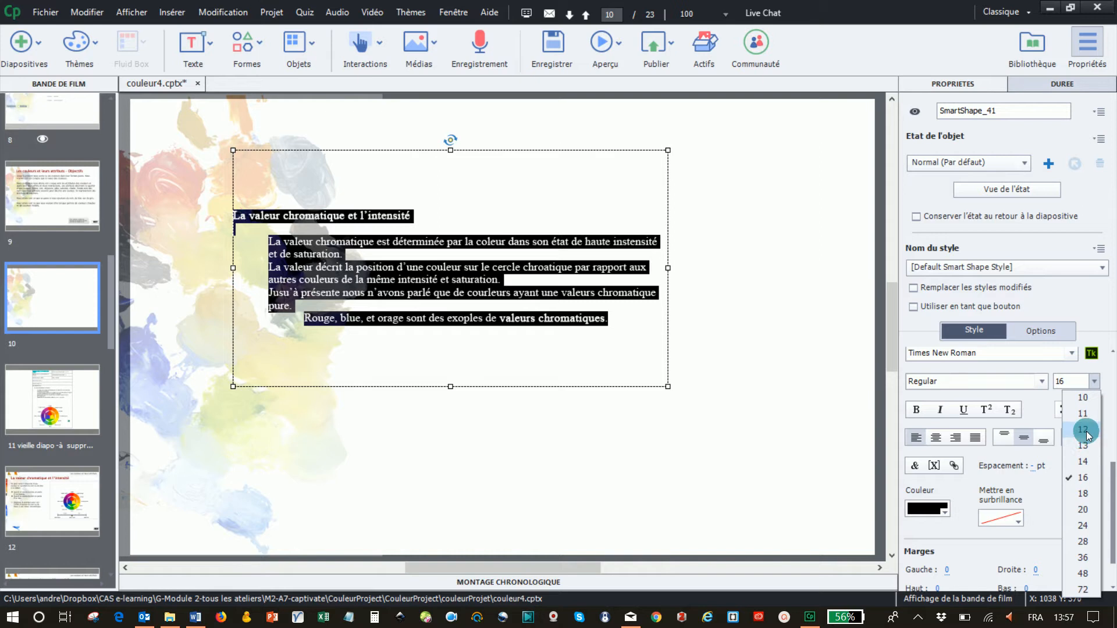
{"action": "left_click", "coordinate": [1082, 493]}
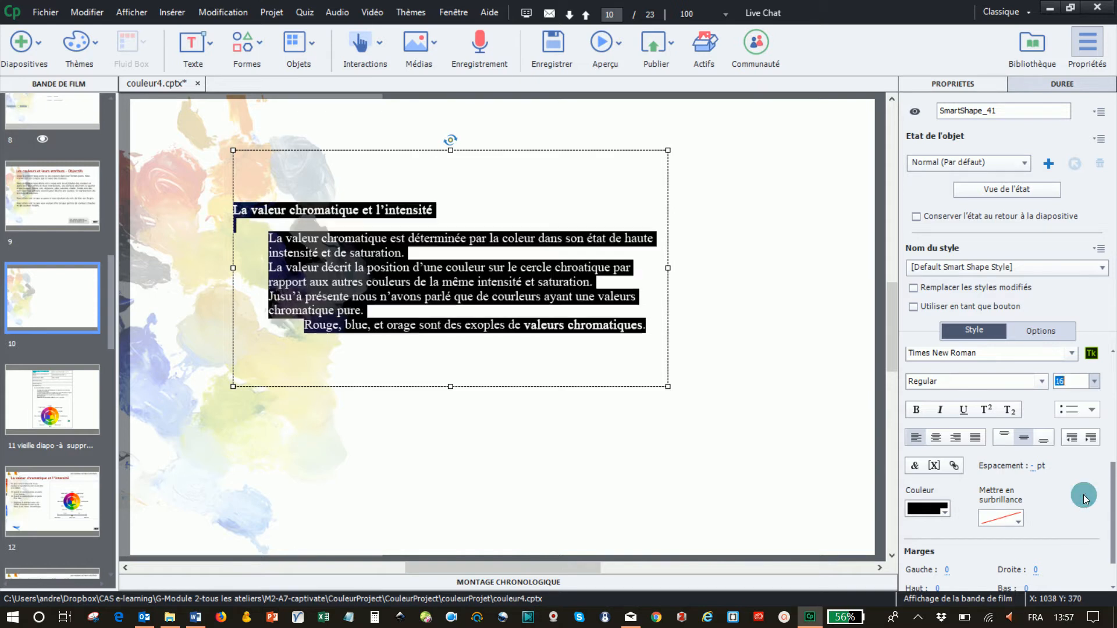
- Try to change the indent of all the body paragraphs below the title together
{"action": "left_click", "coordinate": [267, 251]}
{"action": "left_click_drag", "start_coordinate": [268, 240], "coordinate": [669, 341]}
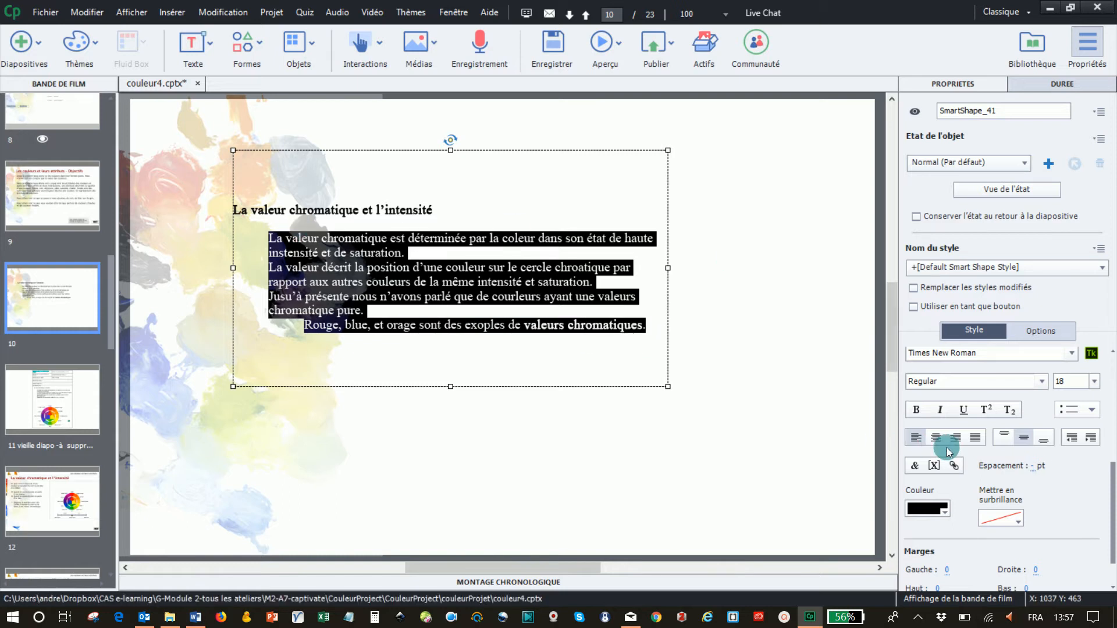
{"action": "left_click", "coordinate": [1087, 444]}
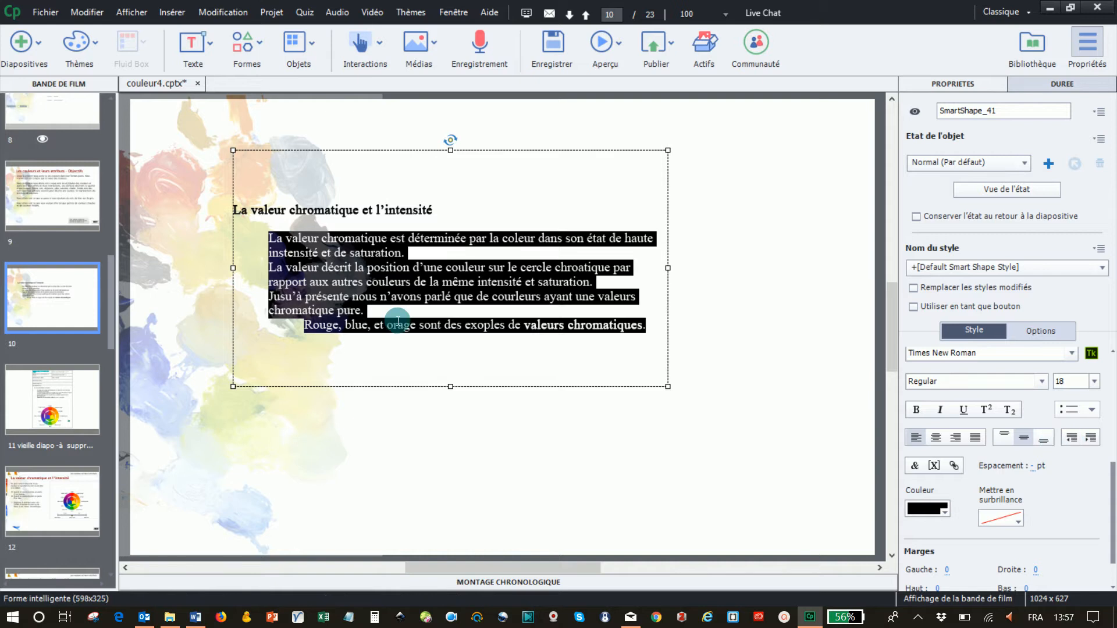
- Reduce the indent of the first body paragraph, "La valeur chromatique est déterminée", by two levels
{"action": "left_click", "coordinate": [356, 286]}
{"action": "left_click", "coordinate": [293, 243]}
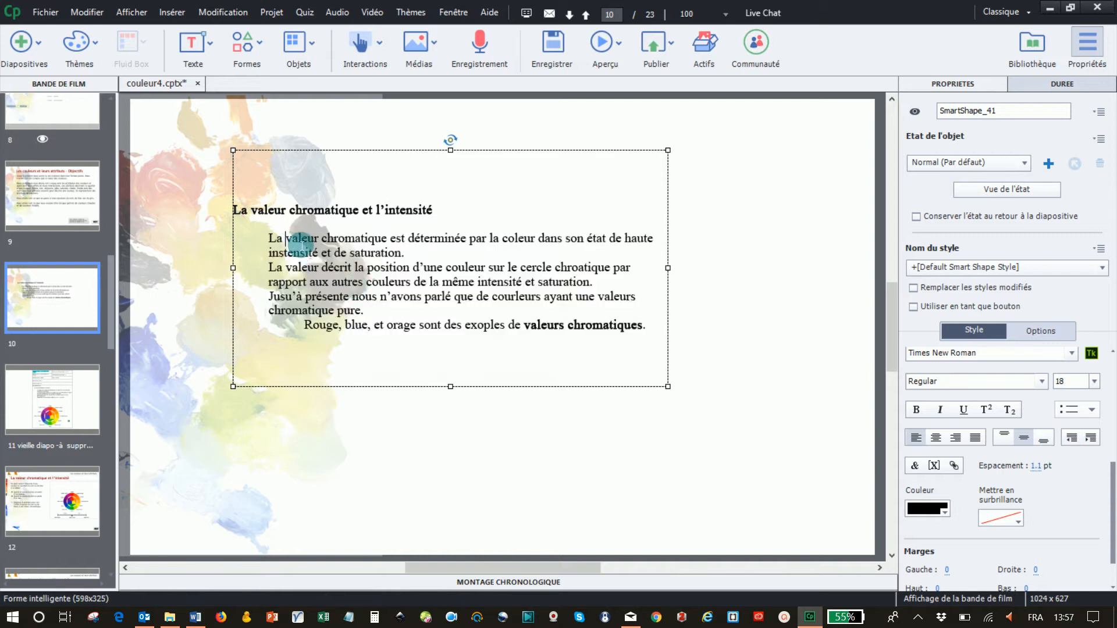
{"action": "left_click", "coordinate": [1072, 438]}
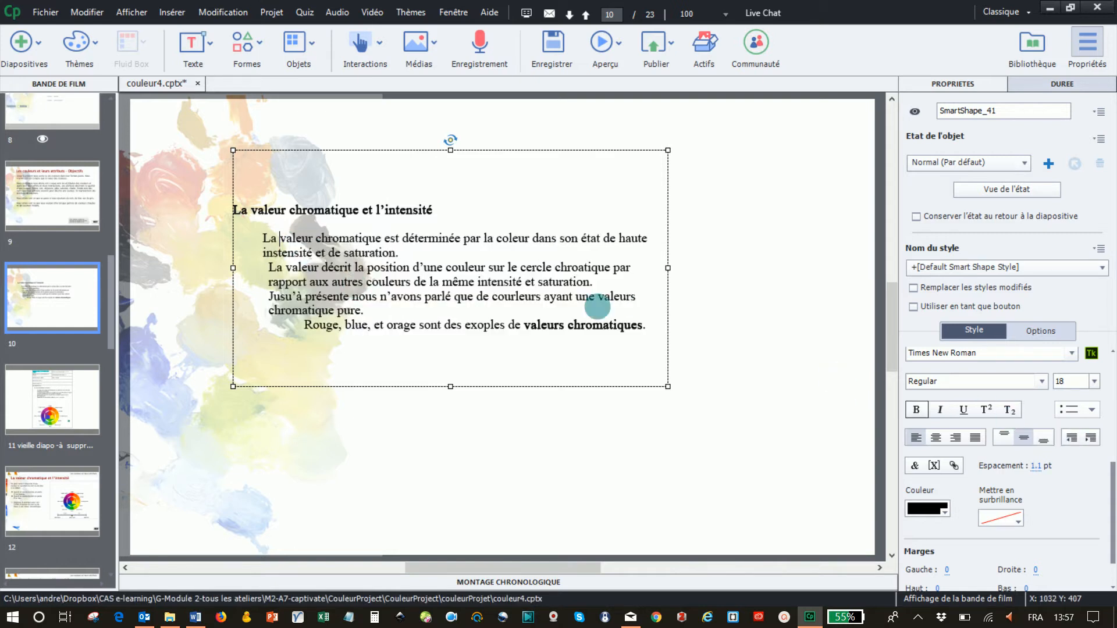
{"action": "left_click", "coordinate": [1069, 437]}
- Increase the indent of the paragraph "Jusu'à présente" by two levels and reduce that of the last line, "Rouge, blue", by one level
{"action": "left_click", "coordinate": [292, 269]}
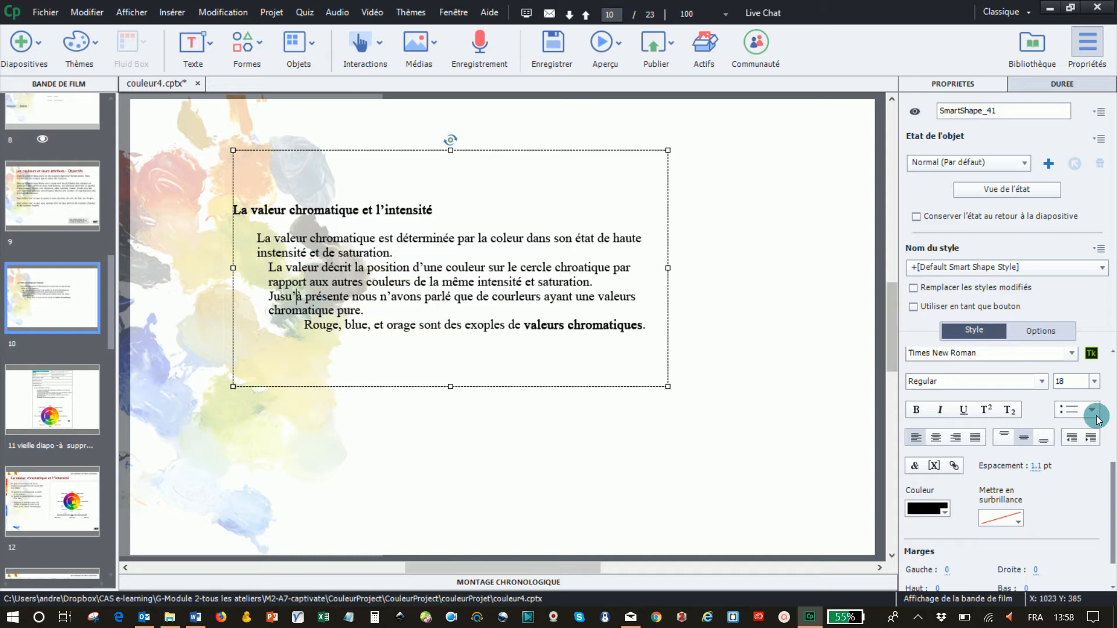
{"action": "left_click", "coordinate": [1091, 438]}
{"action": "left_click", "coordinate": [1093, 437]}
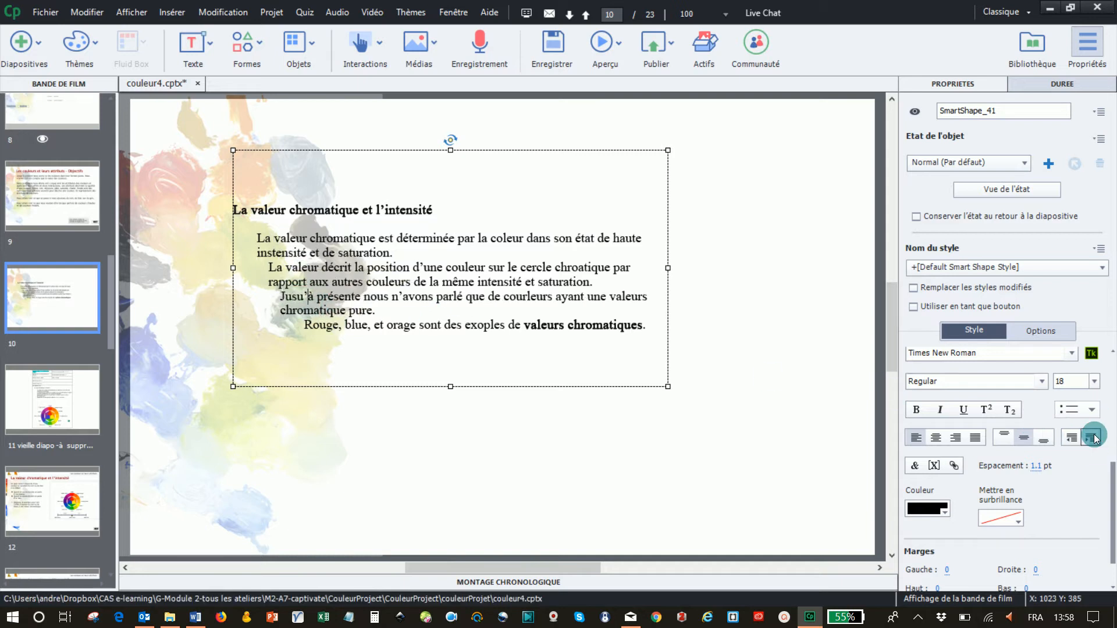
{"action": "left_click", "coordinate": [324, 327]}
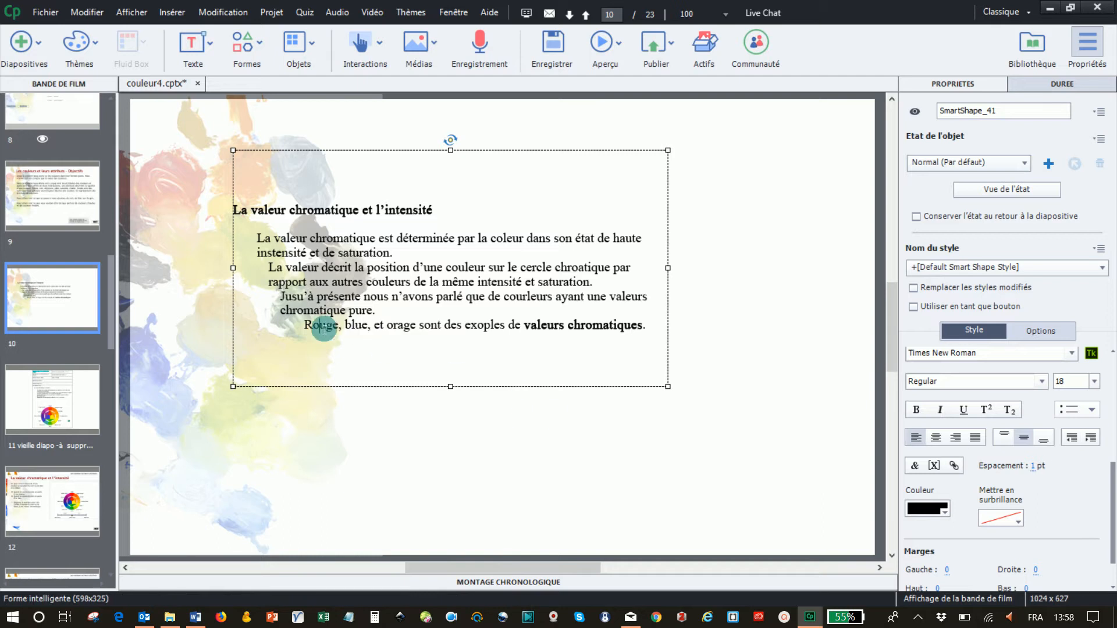
{"action": "left_click", "coordinate": [1069, 440]}
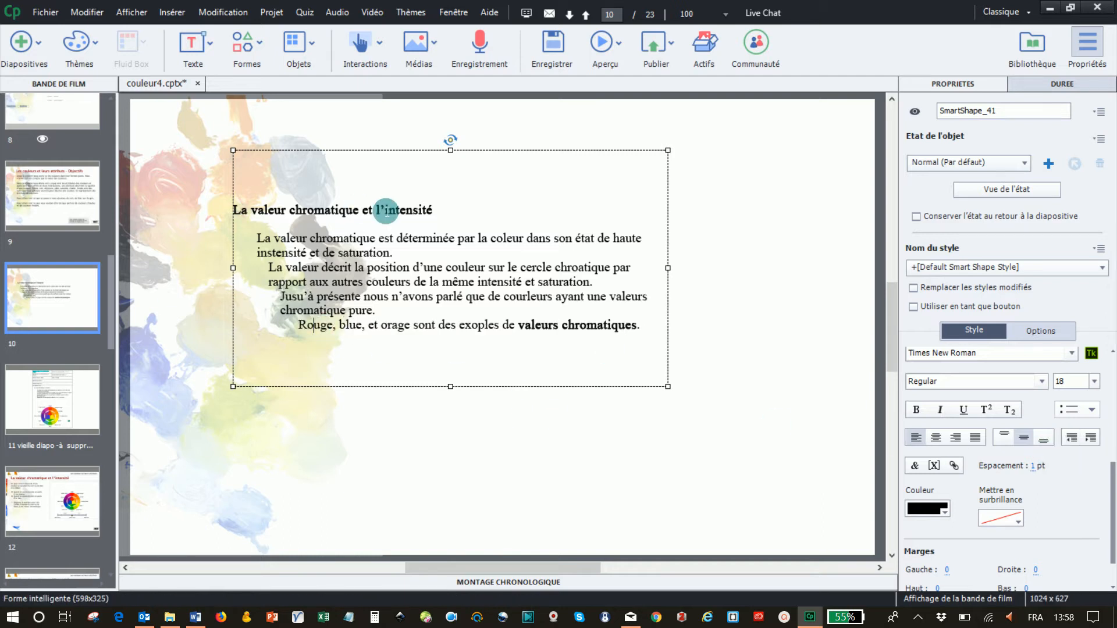
- Color the title "La valeur chromatique et l'intensité" red and set its font size to 28
{"action": "left_click_drag", "start_coordinate": [454, 212], "coordinate": [164, 201]}
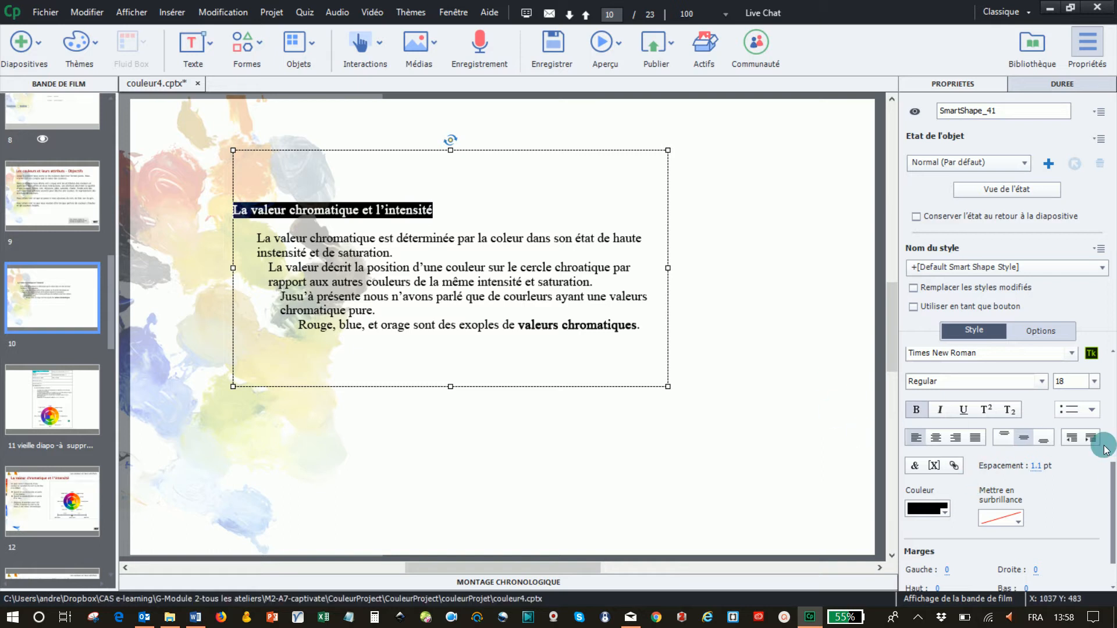
{"action": "left_click", "coordinate": [943, 512]}
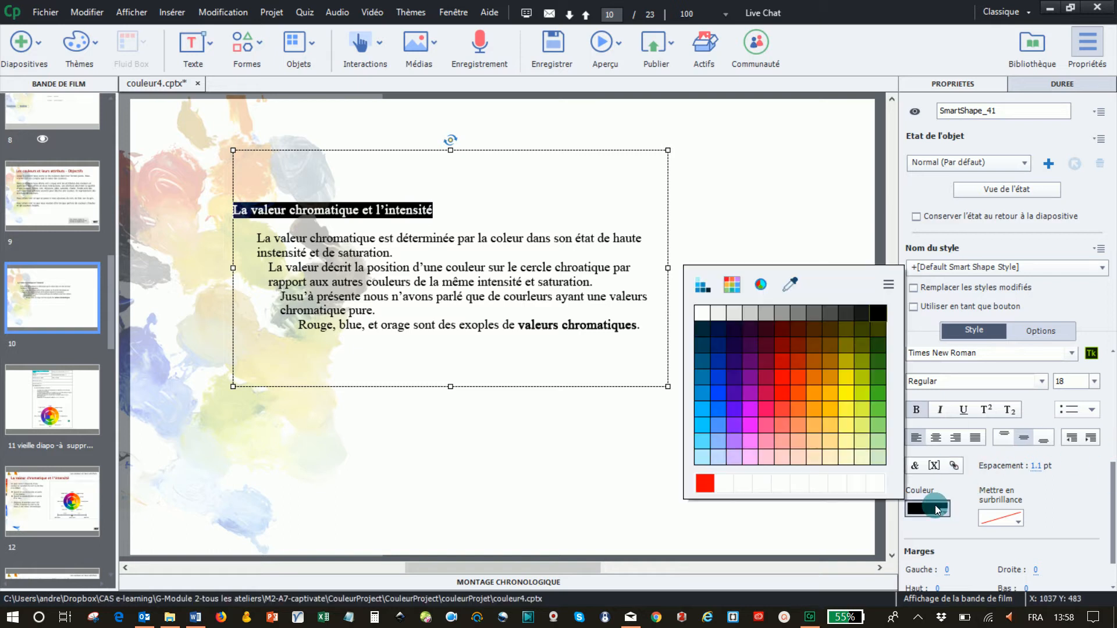
{"action": "left_click", "coordinate": [779, 399]}
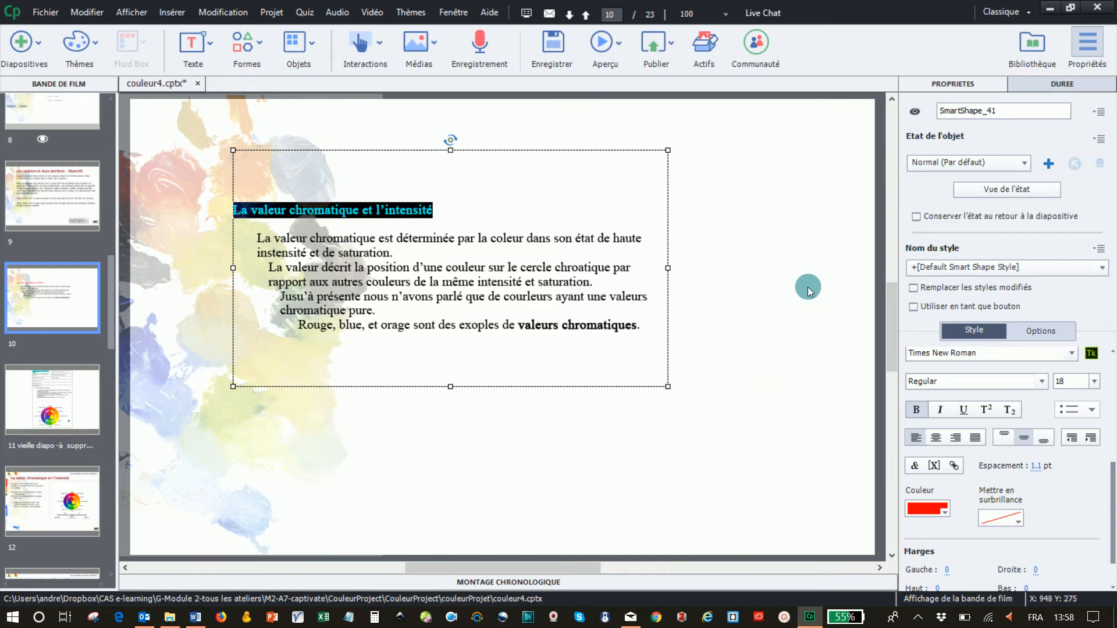
{"action": "left_click", "coordinate": [1094, 381]}
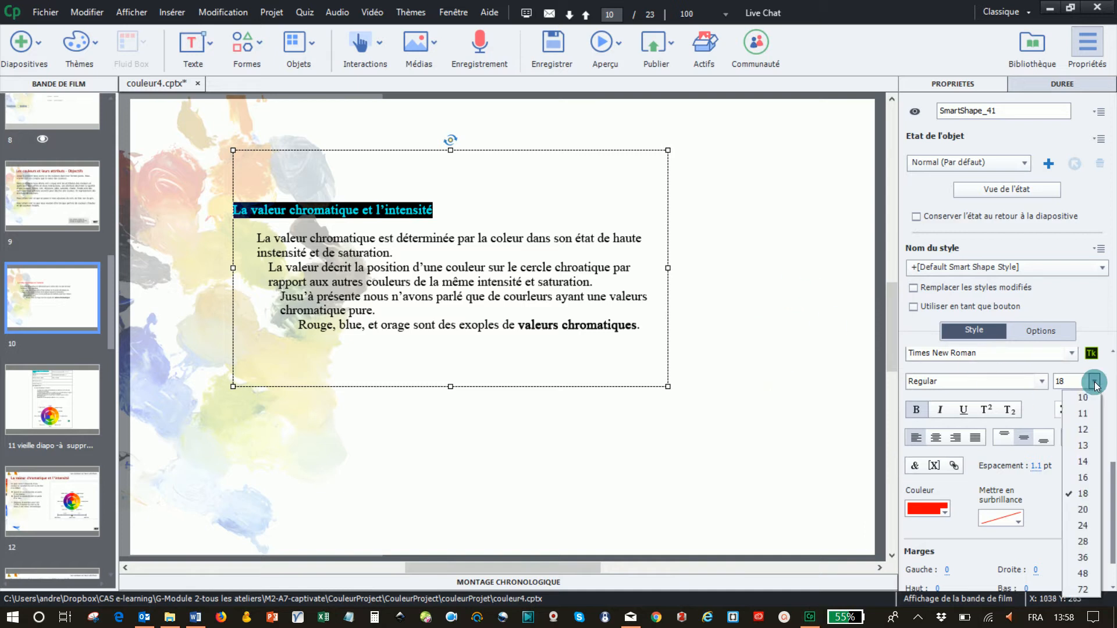
{"action": "left_click", "coordinate": [1083, 540]}
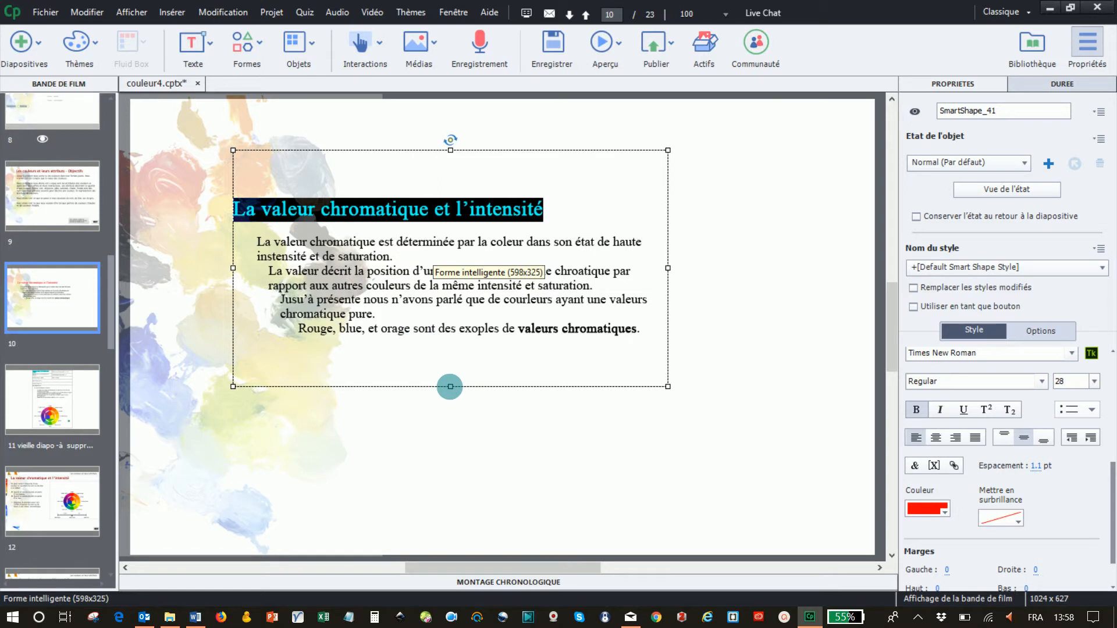
- Move the empty rectangle overlapping the text box toward the slide's upper-left corner and widen it to about 718 × 325
{"action": "left_click", "coordinate": [451, 387]}
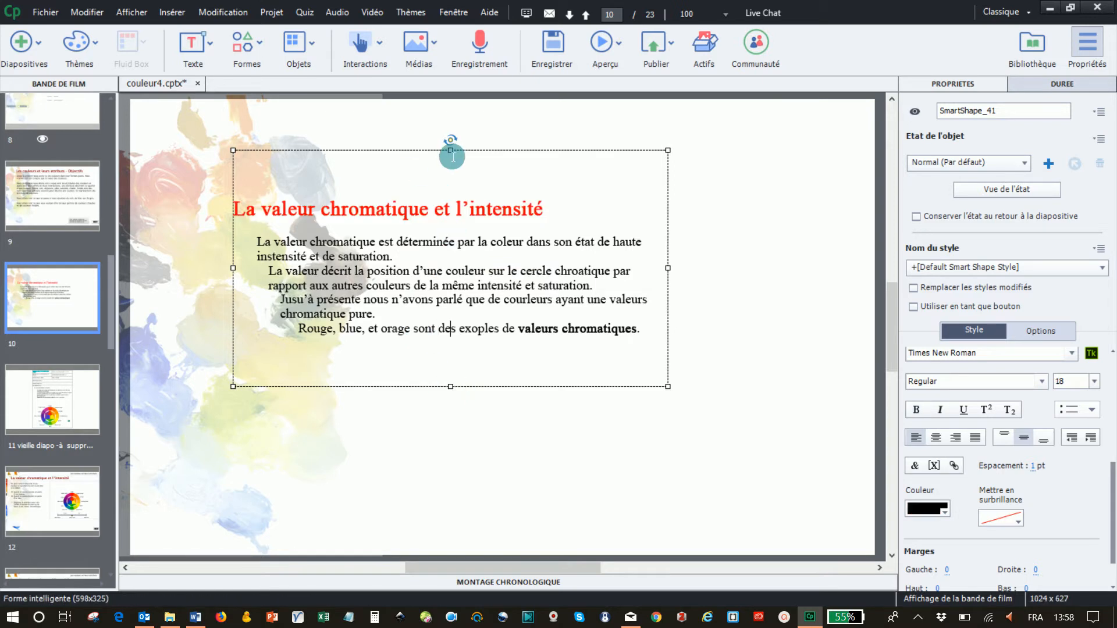
{"action": "left_click", "coordinate": [334, 141]}
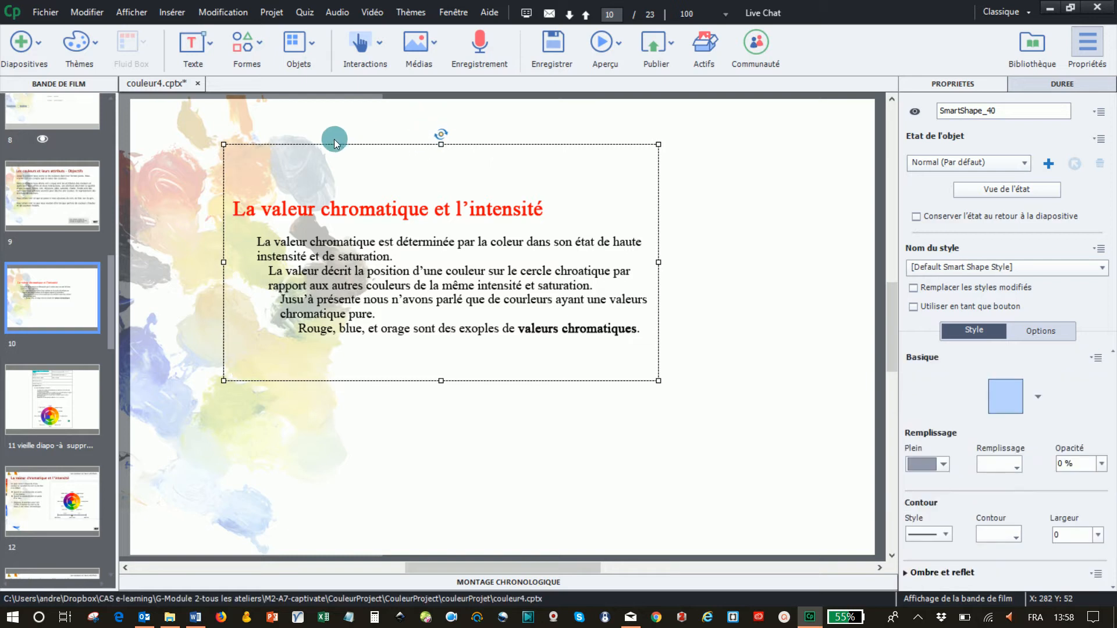
{"action": "left_click", "coordinate": [281, 113]}
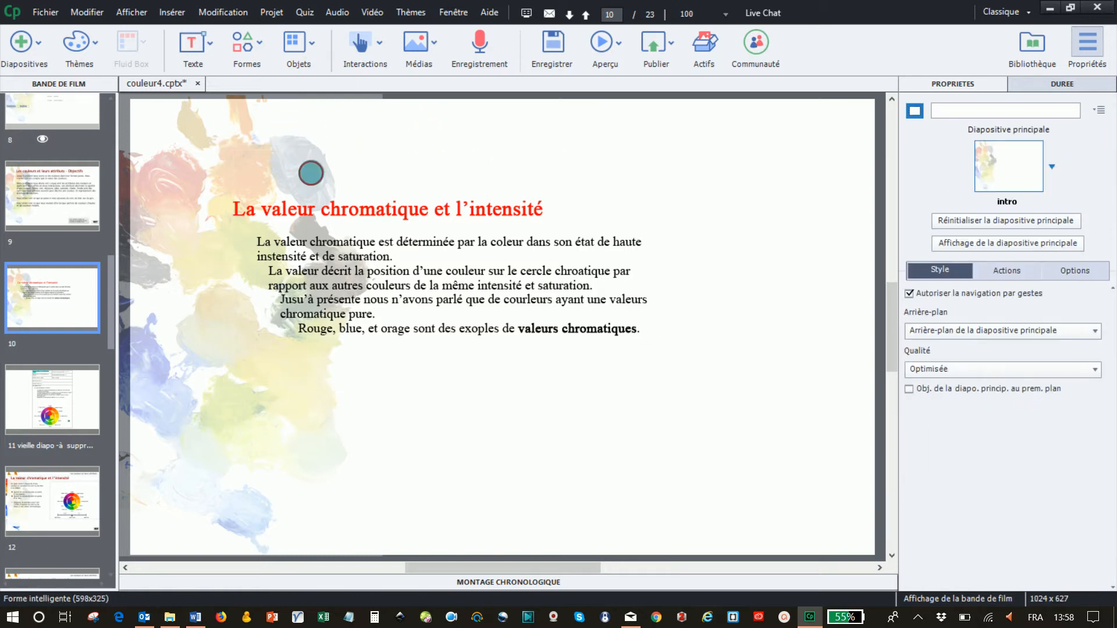
{"action": "left_click", "coordinate": [344, 183]}
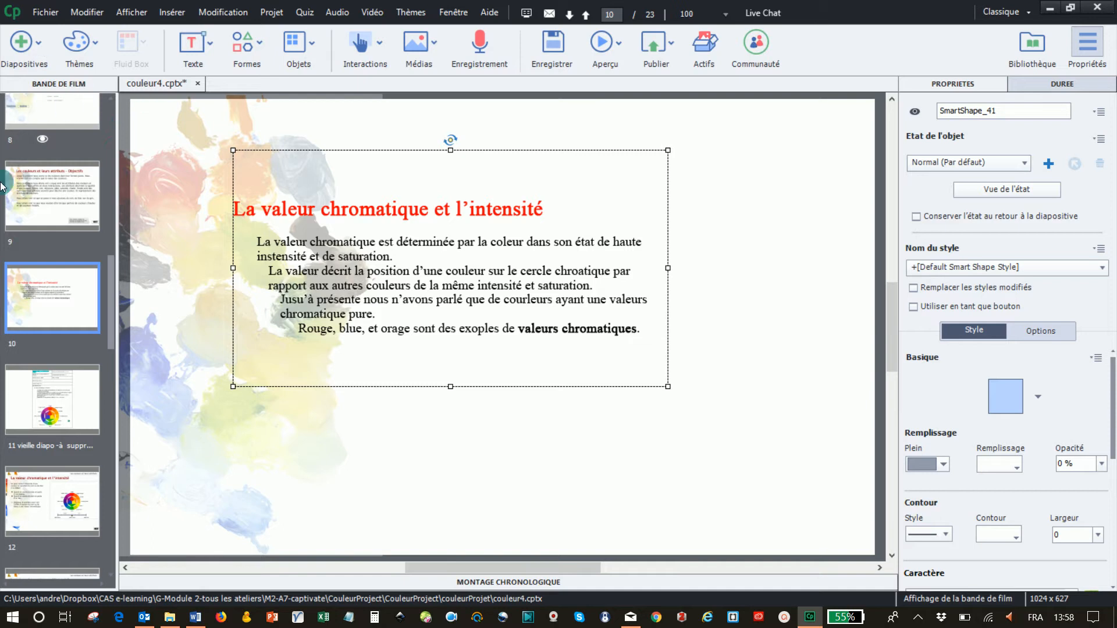
{"action": "left_click_drag", "start_coordinate": [290, 154], "coordinate": [251, 123]}
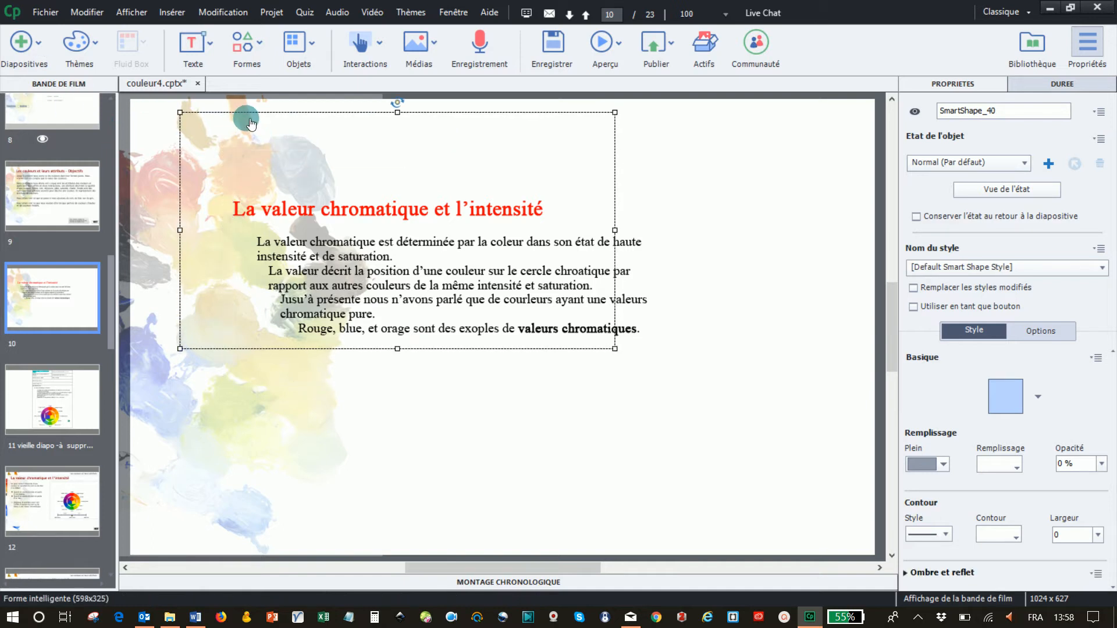
{"action": "left_click", "coordinate": [407, 334]}
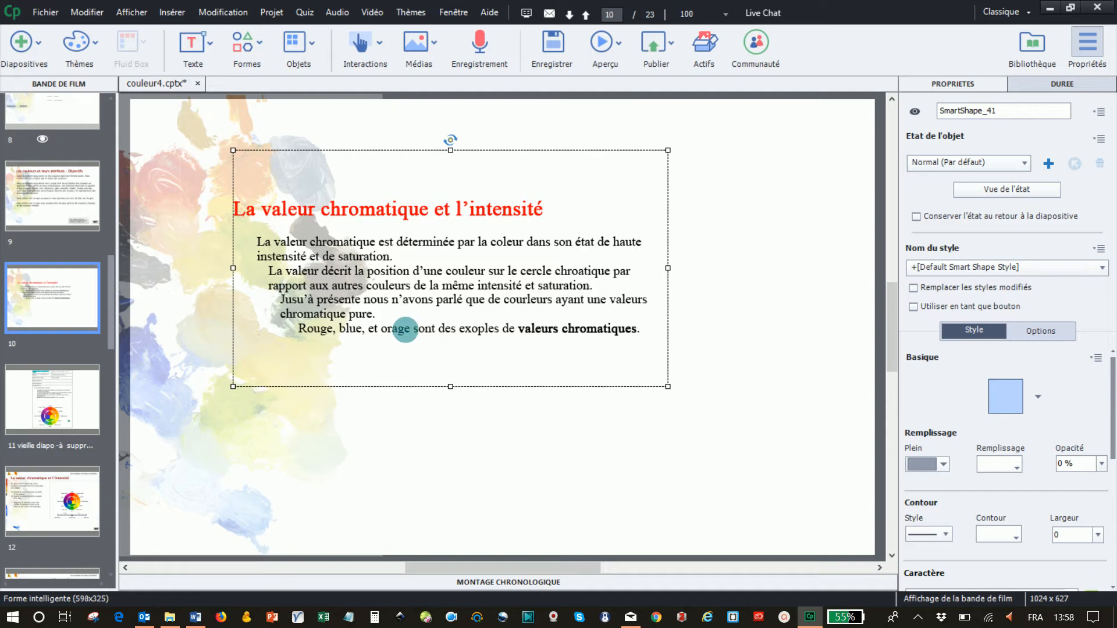
{"action": "left_click", "coordinate": [335, 153]}
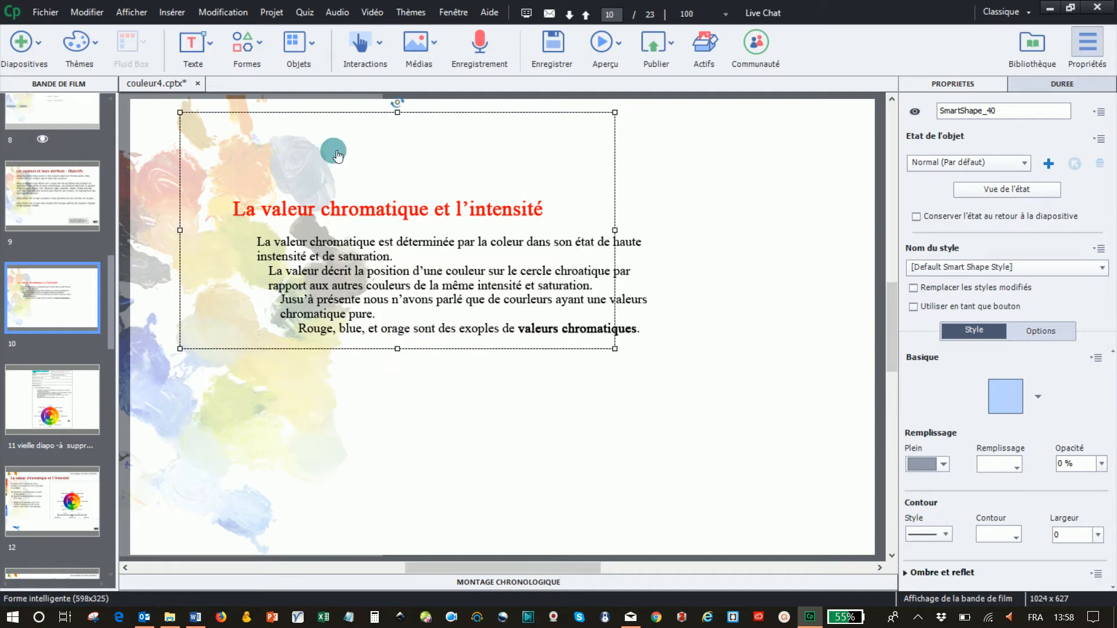
{"action": "left_click_drag", "start_coordinate": [614, 230], "coordinate": [702, 230]}
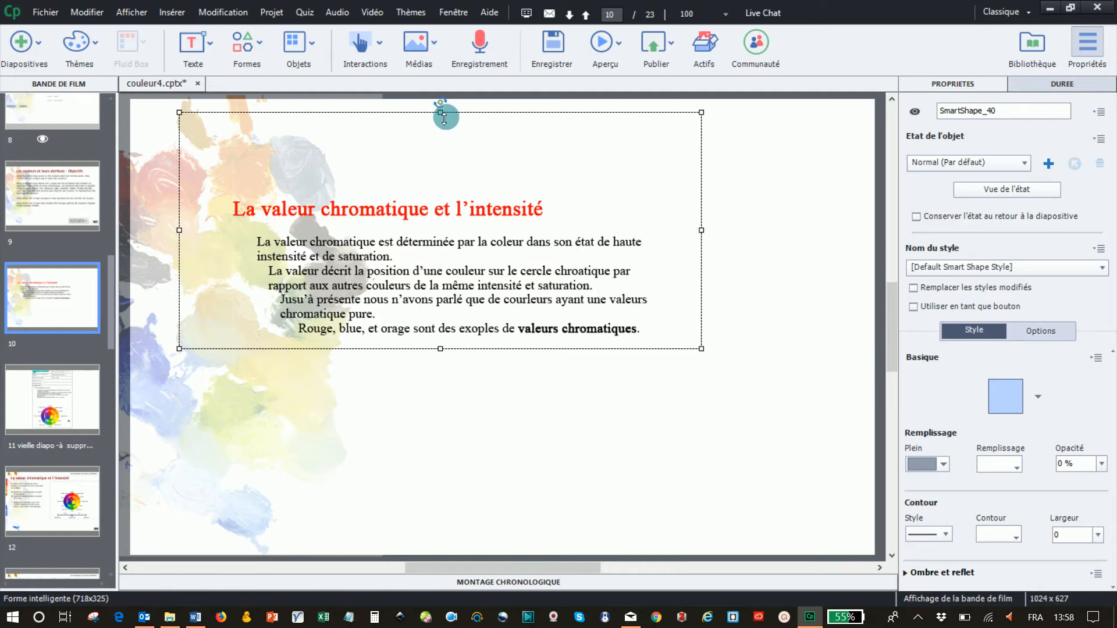
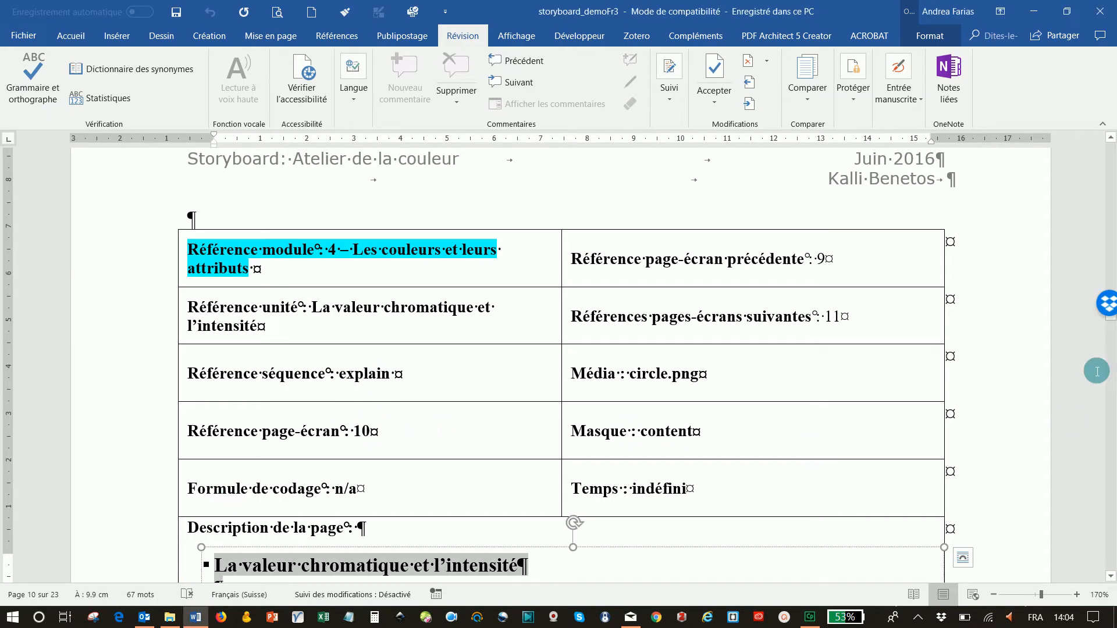
- Find page-écran 13, "La valeur chromatique et la saturation", in the Word storyboard and highlight its page reference
{"action": "scroll", "coordinate": [1096, 371], "scroll_direction": "down", "scroll_amount": 15}
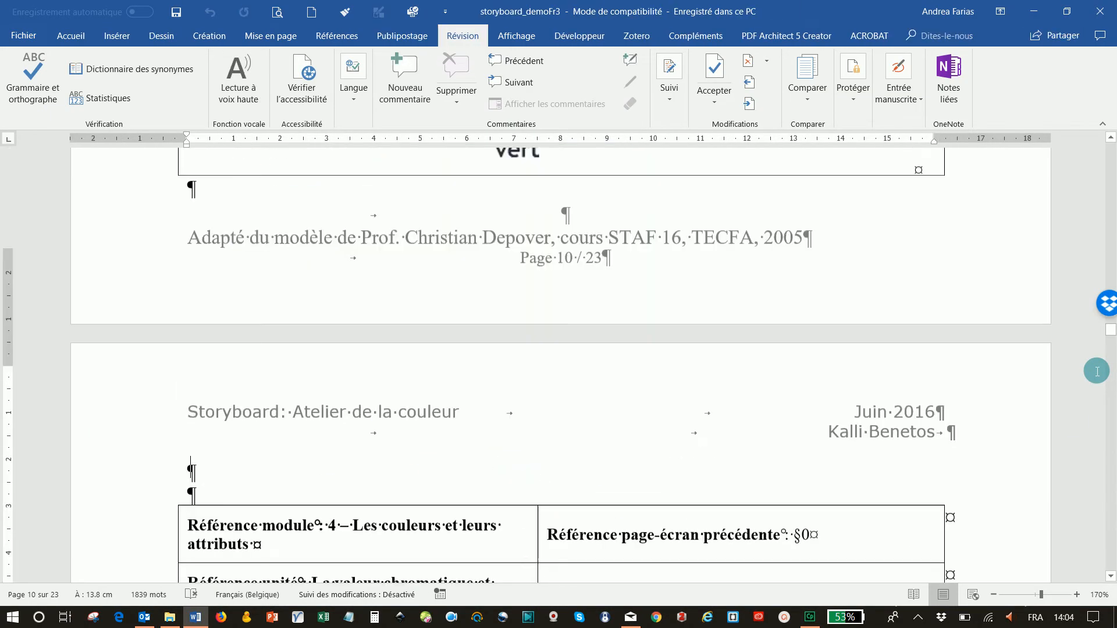
{"action": "key", "text": "Page_Down"}
{"action": "key", "text": "Page_Down"}
{"action": "key", "text": "Page_Down"}
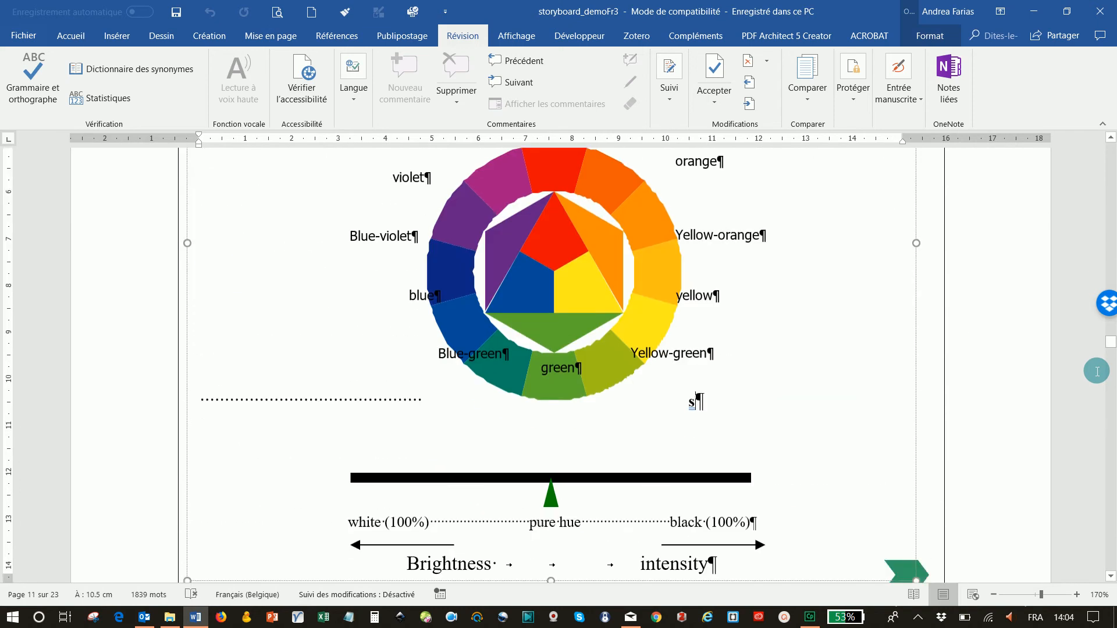
{"action": "key", "text": "Page_Down"}
{"action": "key", "text": "Page_Down"}
{"action": "key", "text": "Page_Down"}
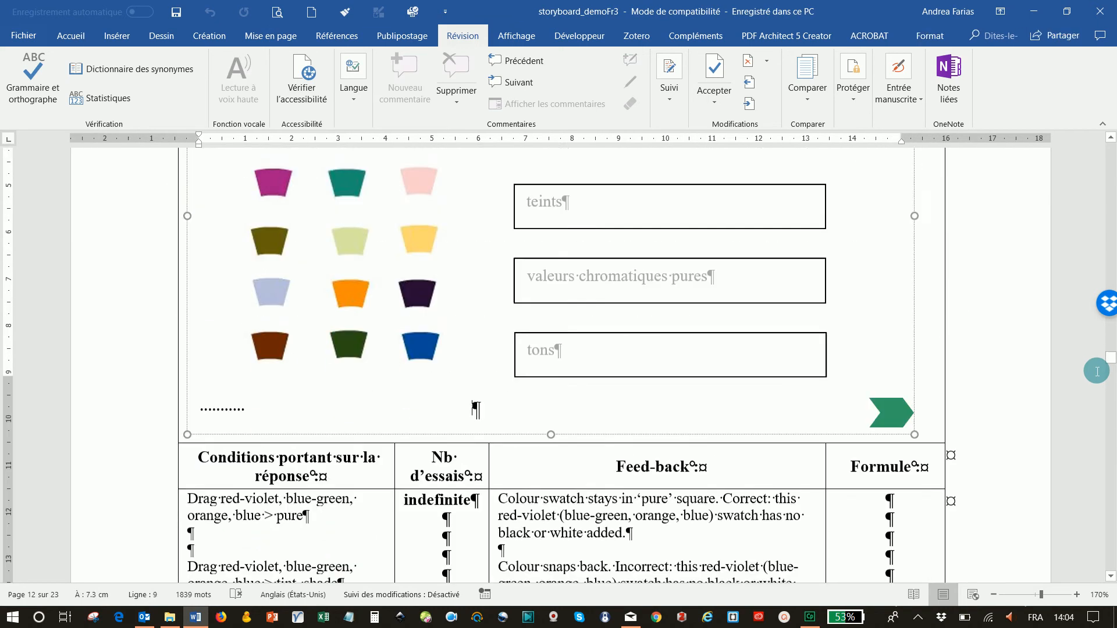
{"action": "key", "text": "Page_Down"}
{"action": "key", "text": "Page_Down"}
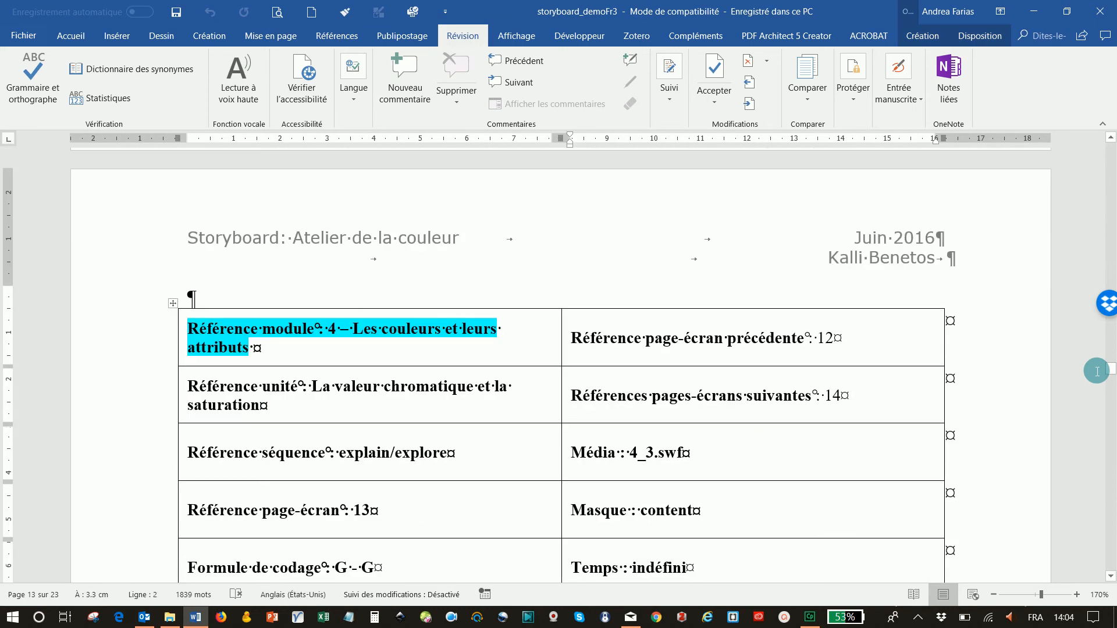
{"action": "scroll", "coordinate": [826, 343], "scroll_direction": "down", "scroll_amount": 3}
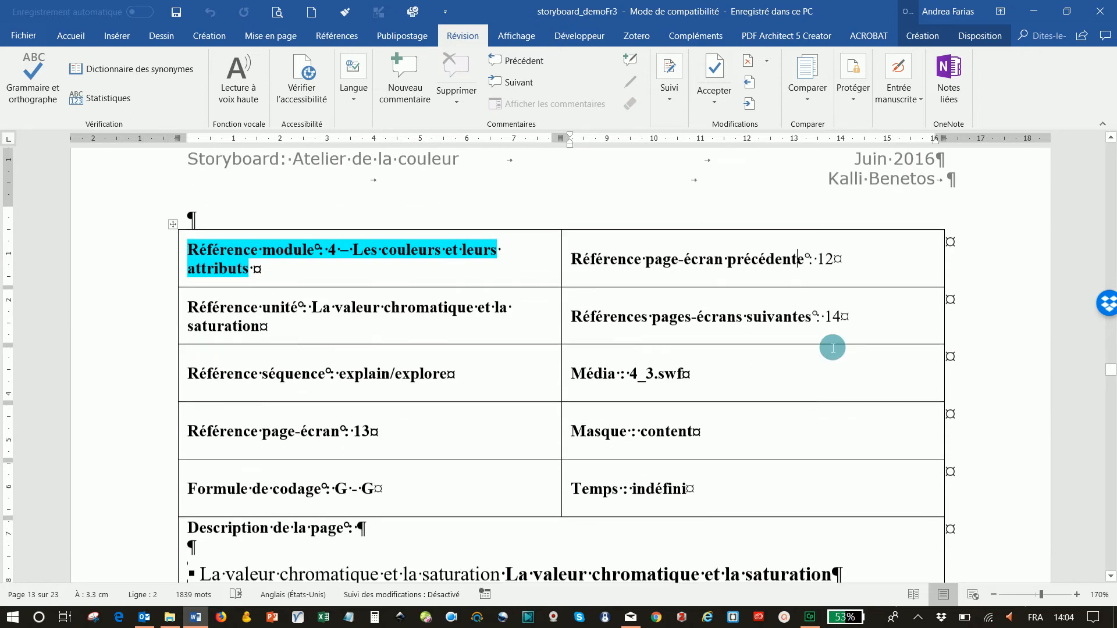
{"action": "scroll", "coordinate": [829, 347], "scroll_direction": "up", "scroll_amount": 6}
{"action": "scroll", "coordinate": [829, 347], "scroll_direction": "up", "scroll_amount": 5}
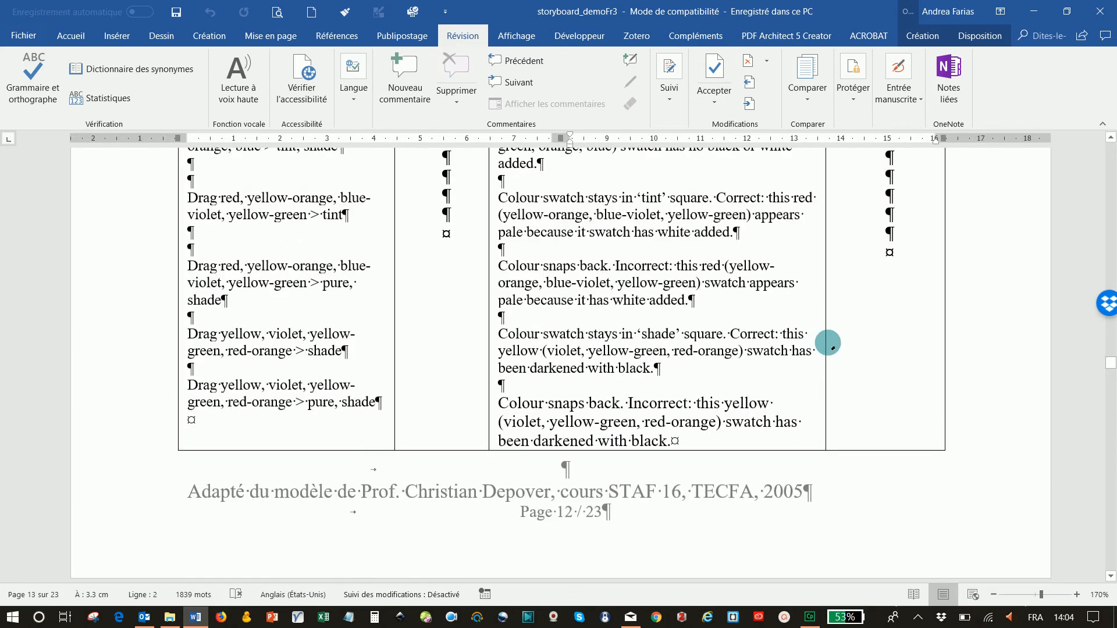
{"action": "scroll", "coordinate": [829, 343], "scroll_direction": "down", "scroll_amount": 10}
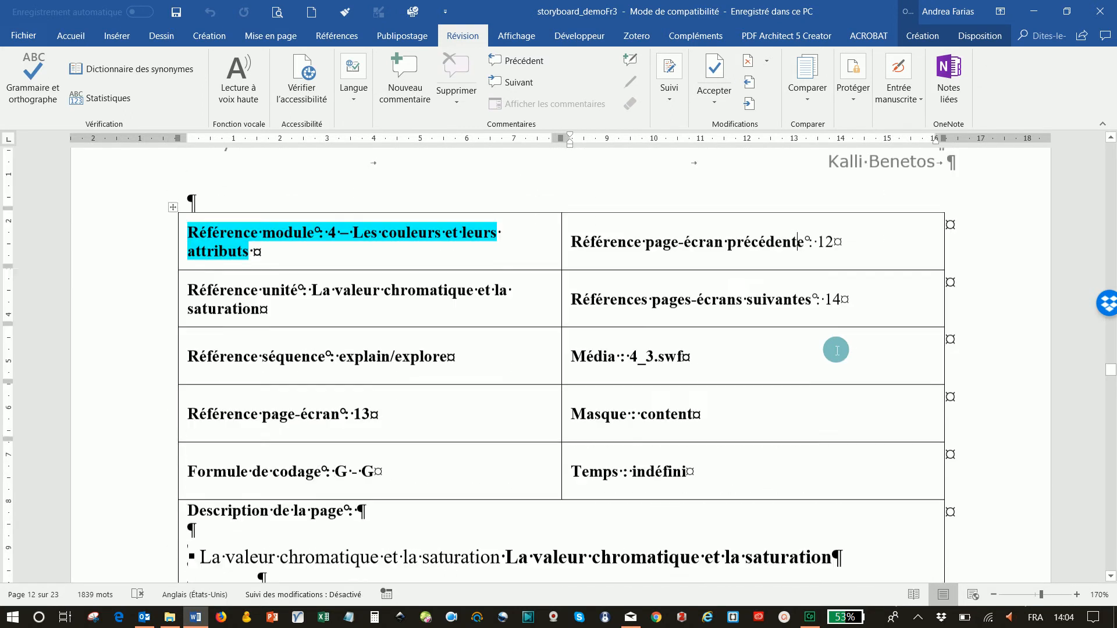
{"action": "scroll", "coordinate": [836, 350], "scroll_direction": "down", "scroll_amount": 2}
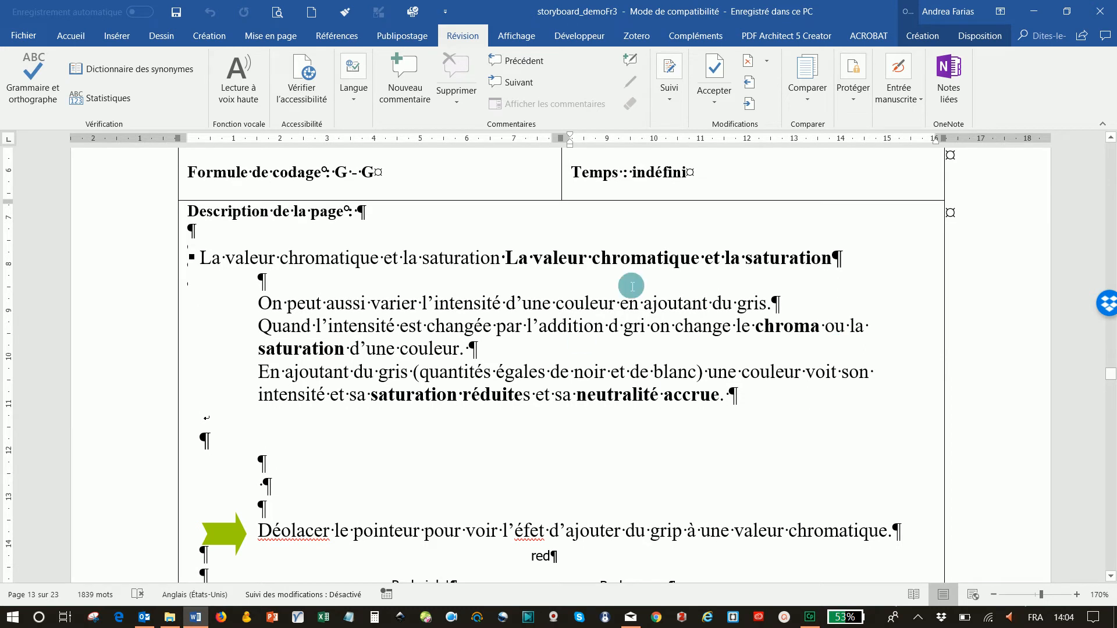
{"action": "scroll", "coordinate": [289, 269], "scroll_direction": "up", "scroll_amount": 2}
{"action": "scroll", "coordinate": [289, 269], "scroll_direction": "up", "scroll_amount": 1}
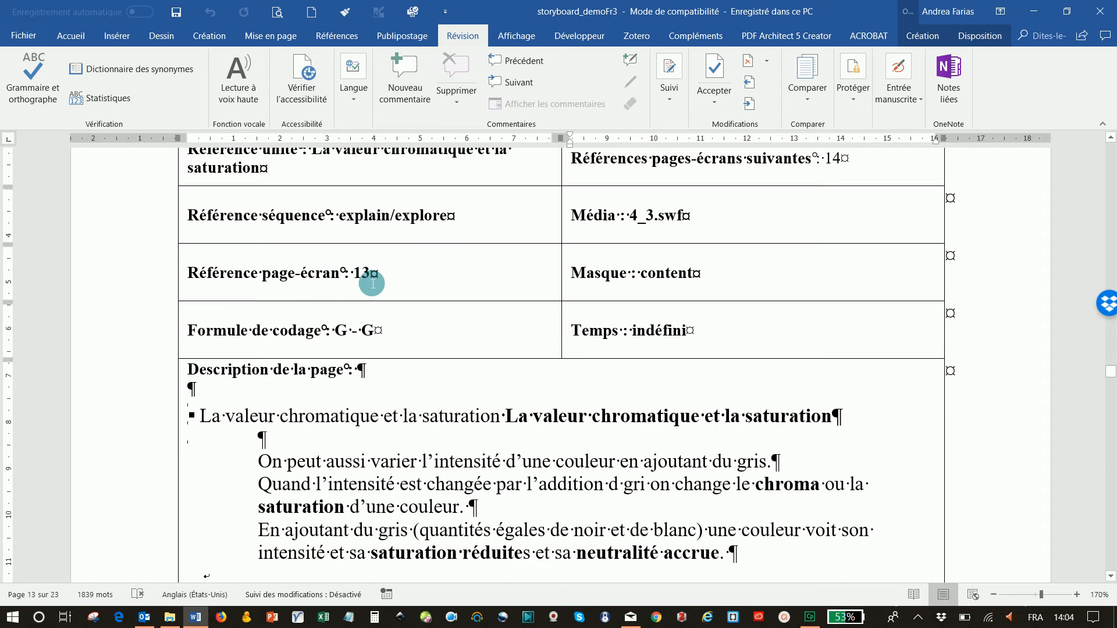
{"action": "left_click", "coordinate": [149, 261]}
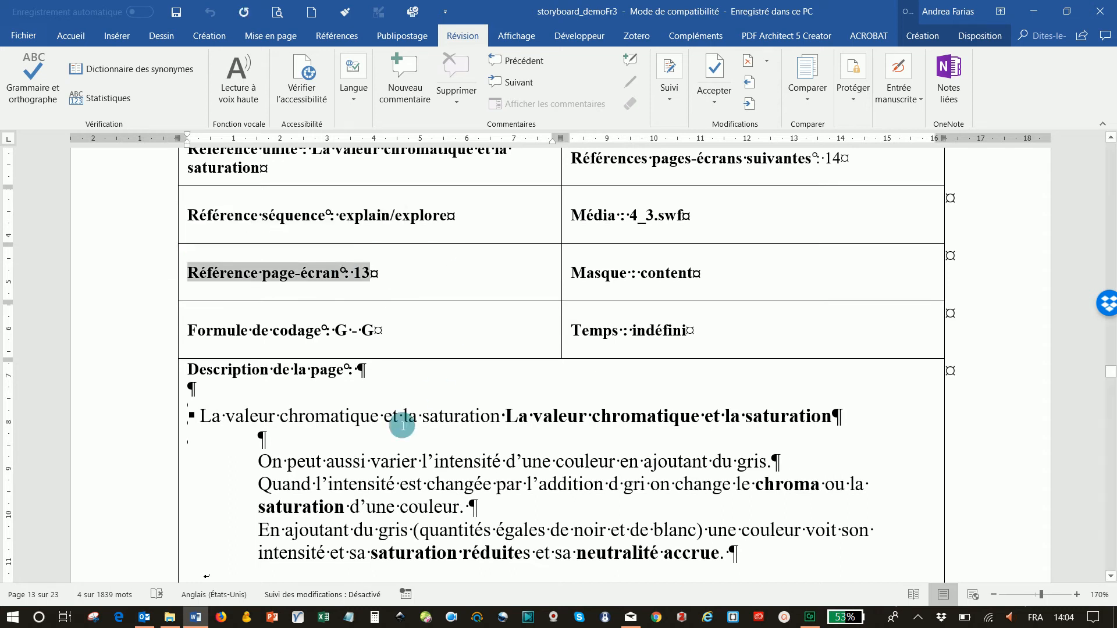
- Select the title and body paragraphs in page 13's description and examine the instruction and colour wheel below them
{"action": "scroll", "coordinate": [266, 363], "scroll_direction": "down", "scroll_amount": 2}
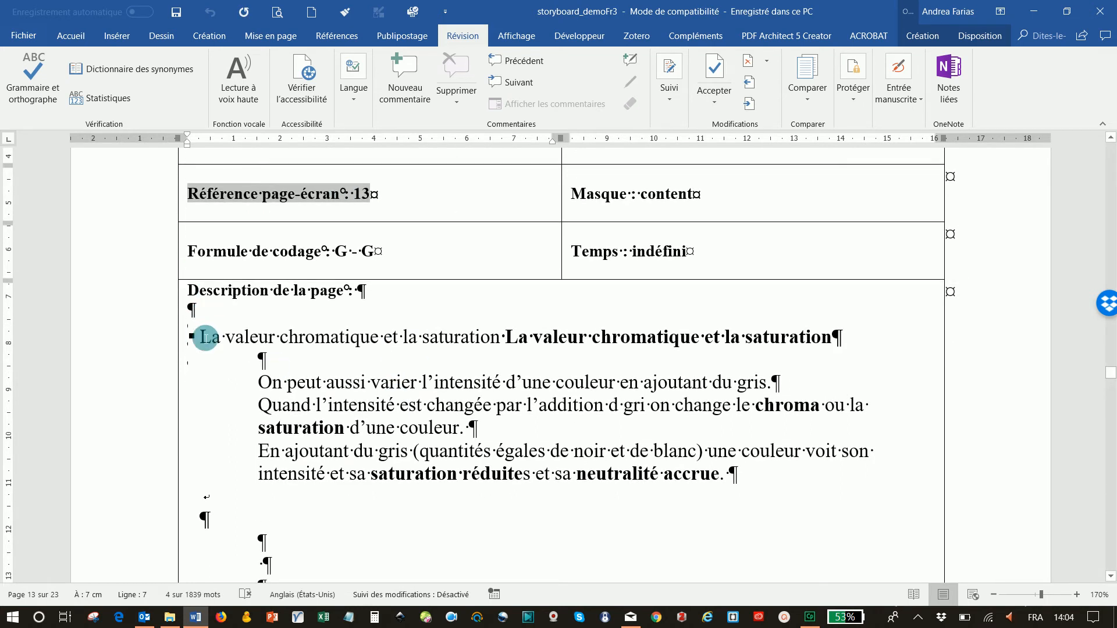
{"action": "left_click_drag", "start_coordinate": [208, 339], "coordinate": [761, 437]}
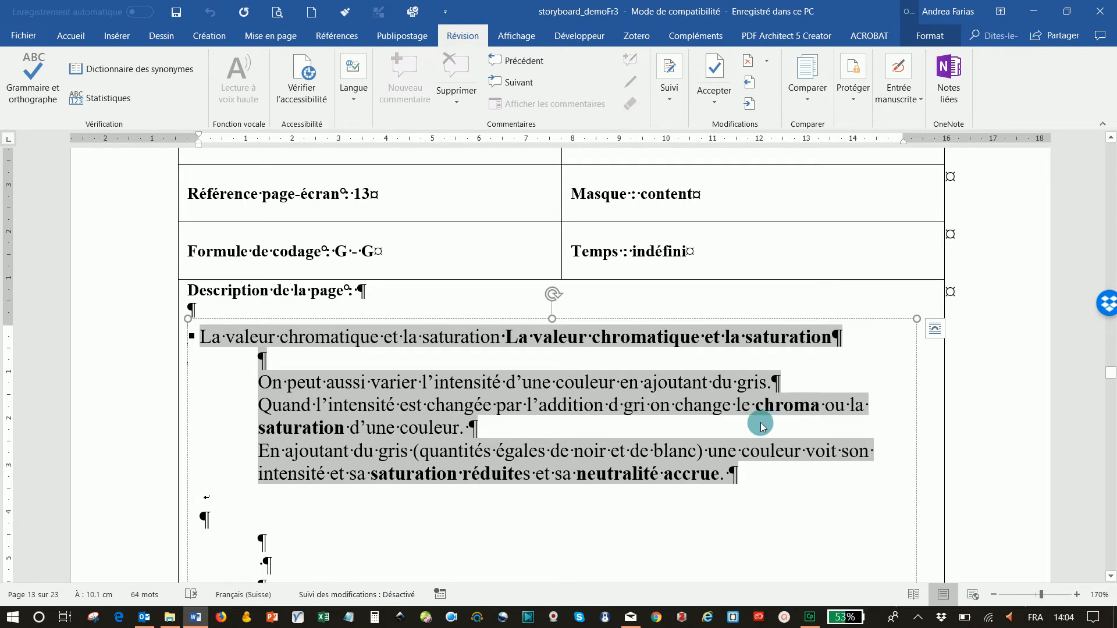
{"action": "scroll", "coordinate": [558, 476], "scroll_direction": "down", "scroll_amount": 2}
{"action": "scroll", "coordinate": [558, 474], "scroll_direction": "down", "scroll_amount": 4}
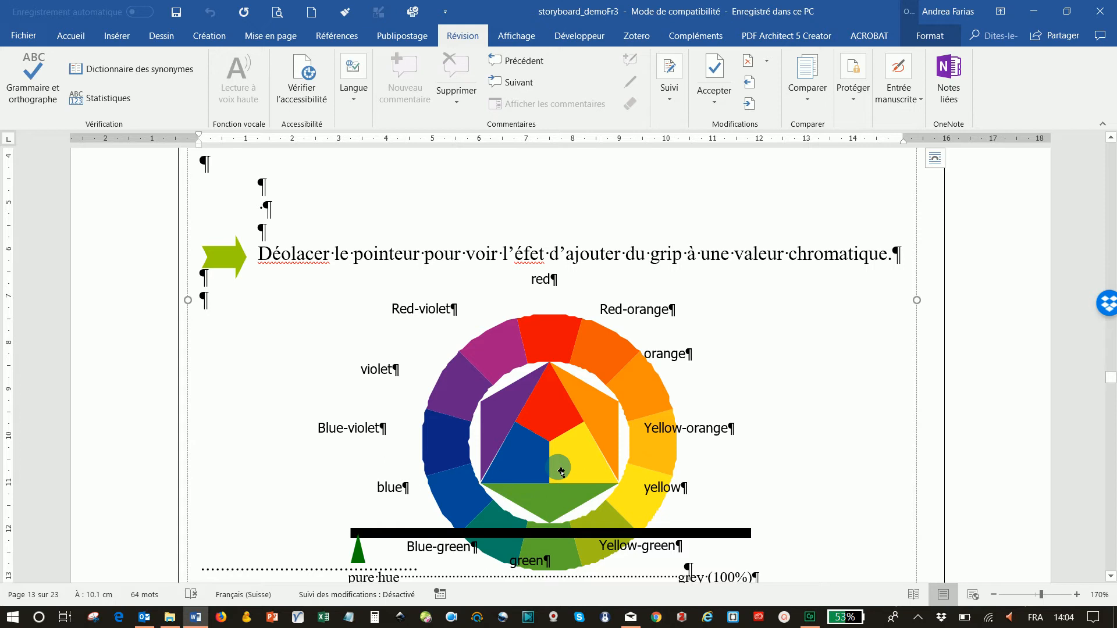
{"action": "scroll", "coordinate": [541, 467], "scroll_direction": "down", "scroll_amount": 1}
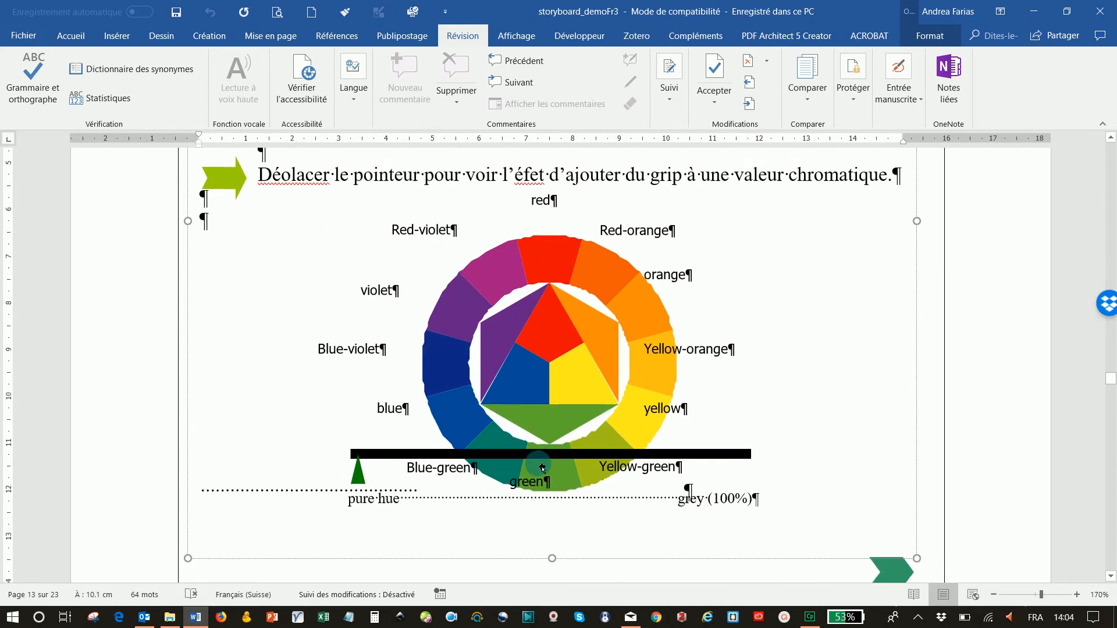
{"action": "scroll", "coordinate": [541, 467], "scroll_direction": "up", "scroll_amount": 3}
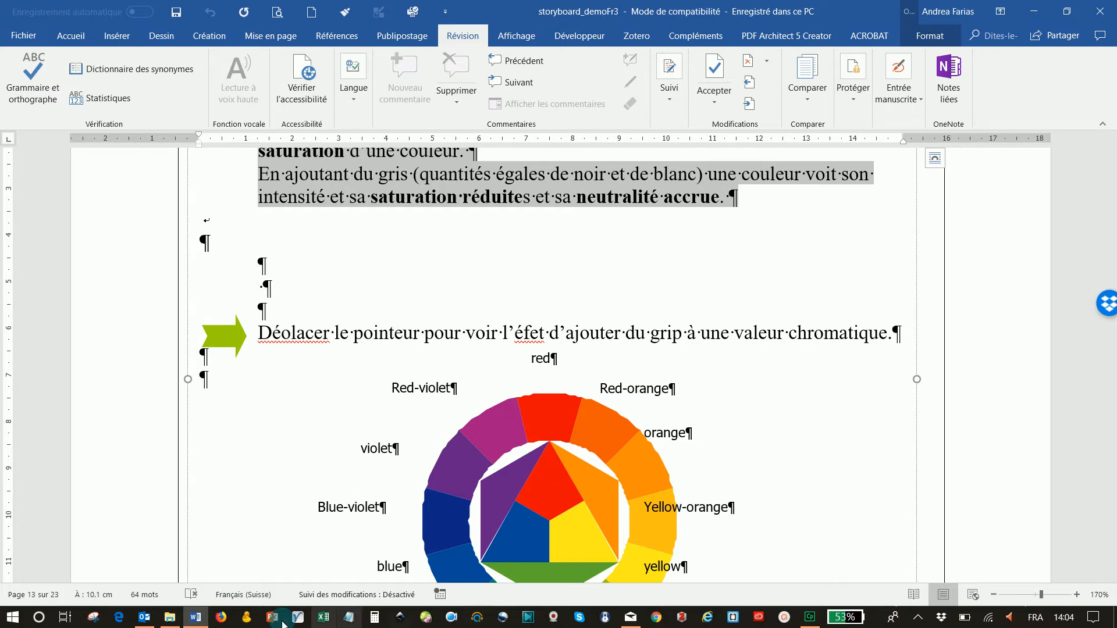
- Switch to the couleur4 project in Captivate and select slide 12 as the insertion point for the new slide
{"action": "left_click", "coordinate": [809, 616]}
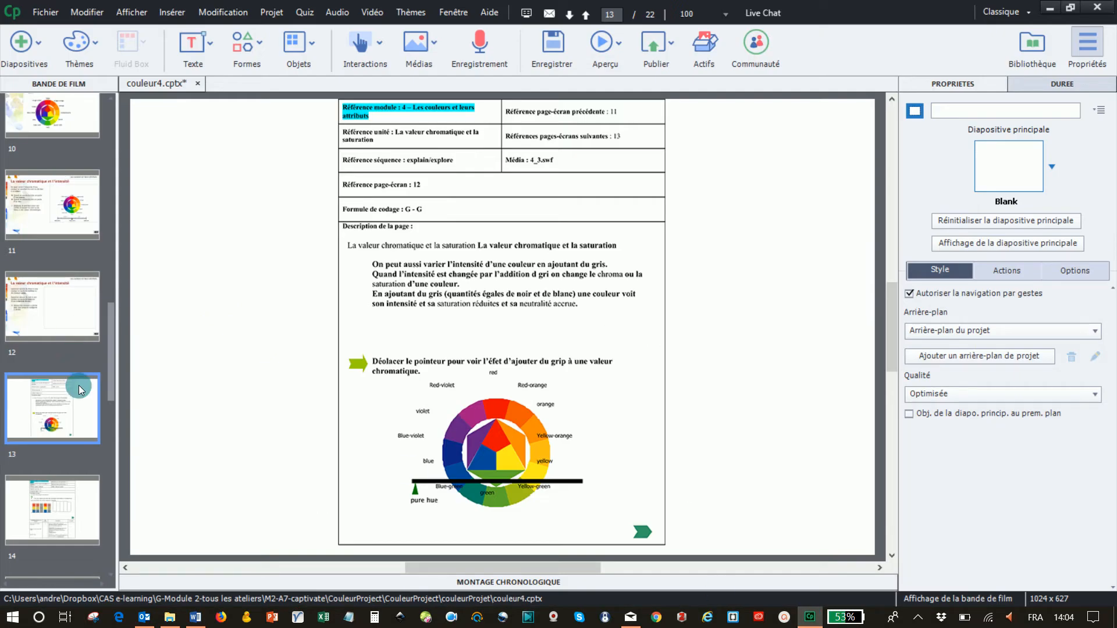
{"action": "left_click", "coordinate": [38, 326]}
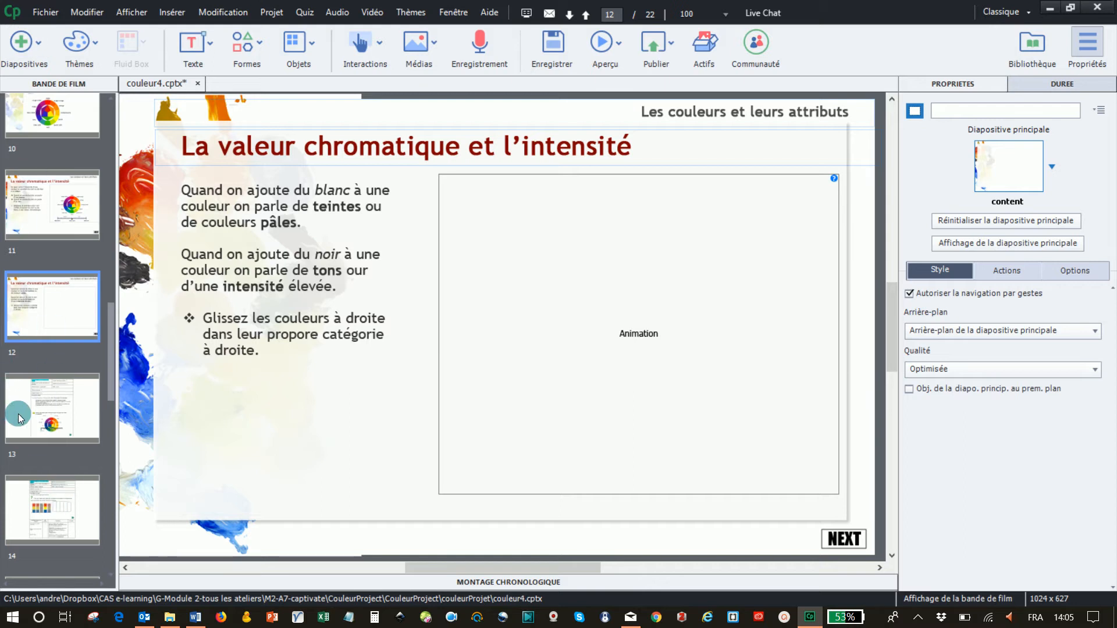
{"action": "left_click", "coordinate": [26, 45]}
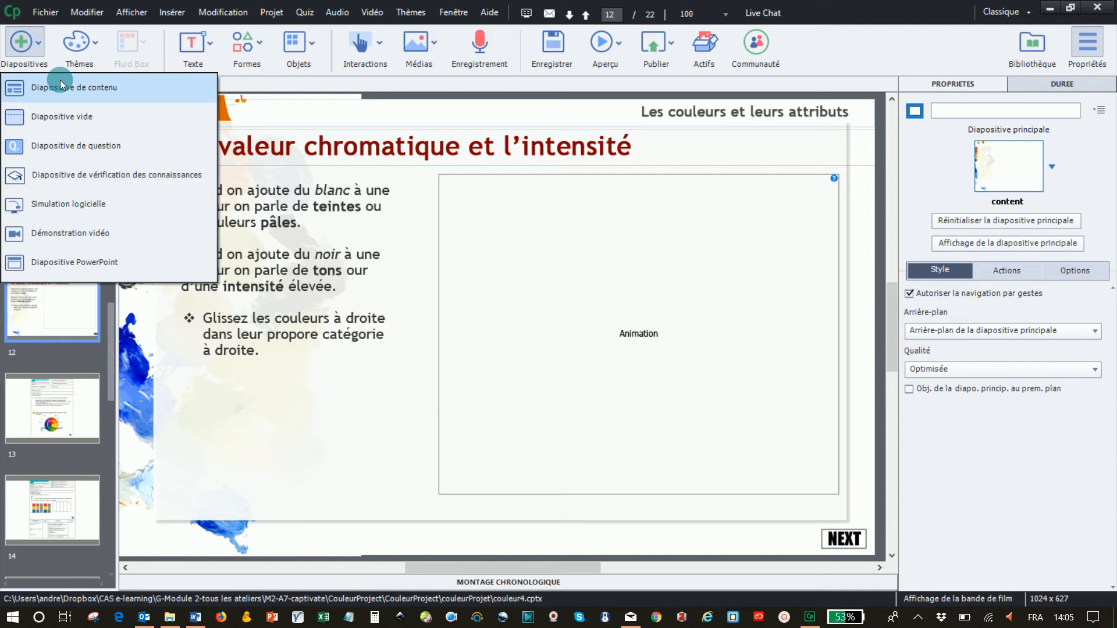
{"action": "left_click", "coordinate": [928, 483]}
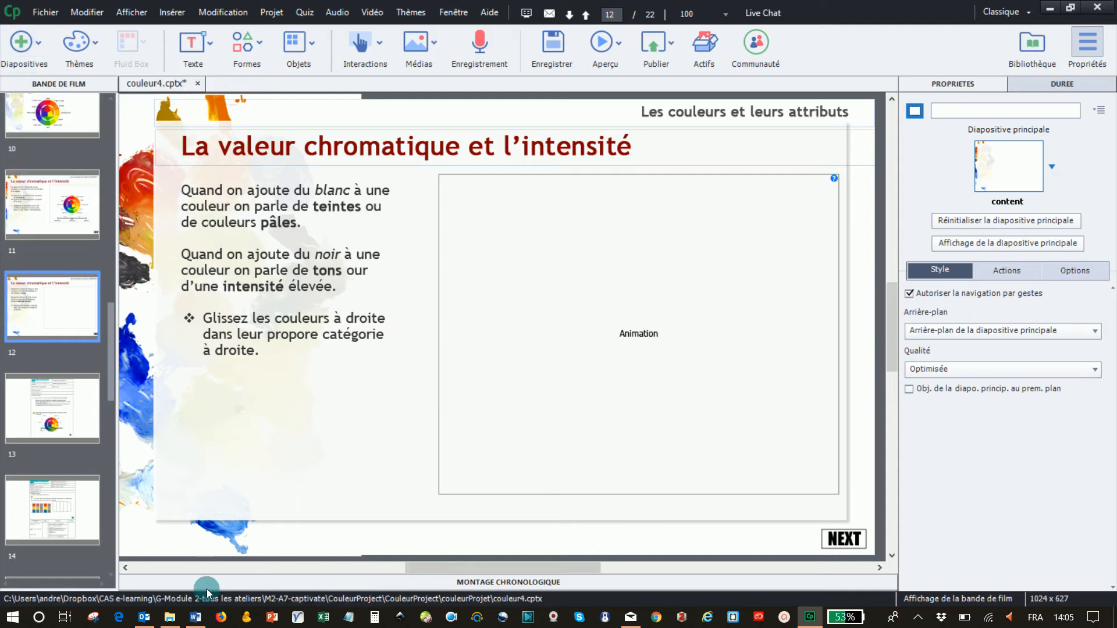
- Switch to the Word storyboard and check the Média and Masque entries in page 13's reference table
{"action": "left_click", "coordinate": [196, 617]}
{"action": "scroll", "coordinate": [401, 428], "scroll_direction": "up", "scroll_amount": 8}
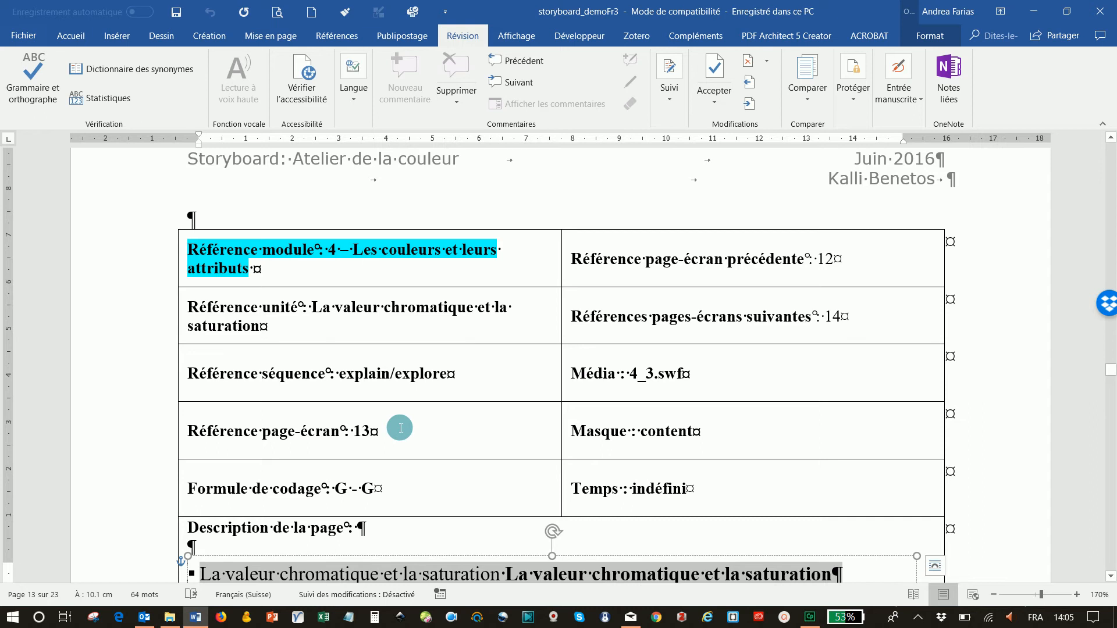
{"action": "scroll", "coordinate": [401, 428], "scroll_direction": "up", "scroll_amount": 1}
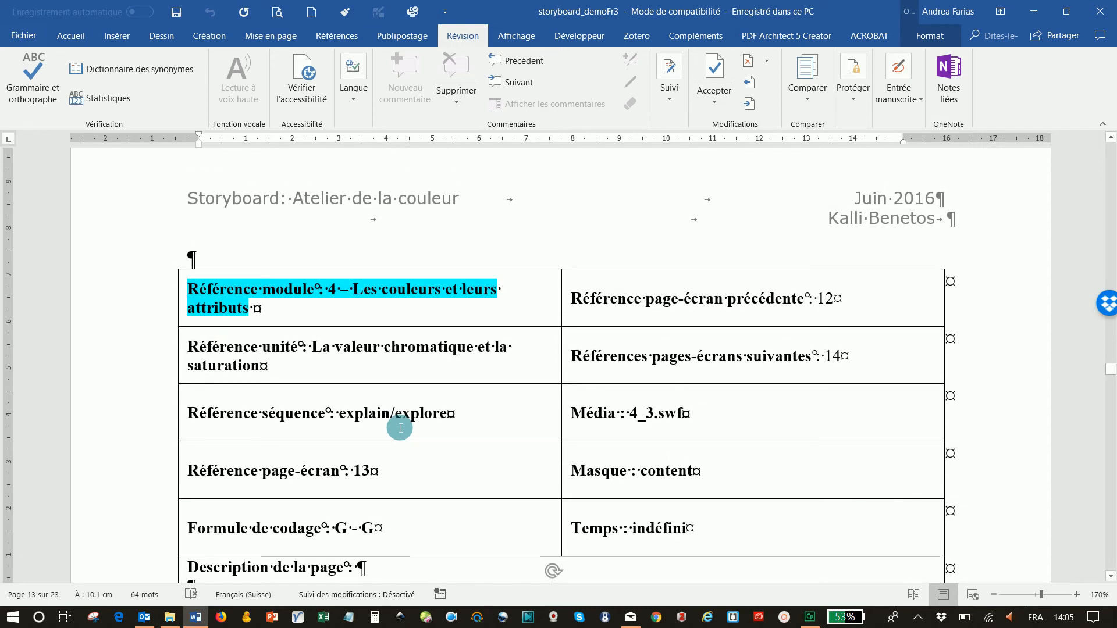
{"action": "scroll", "coordinate": [401, 428], "scroll_direction": "down", "scroll_amount": 2}
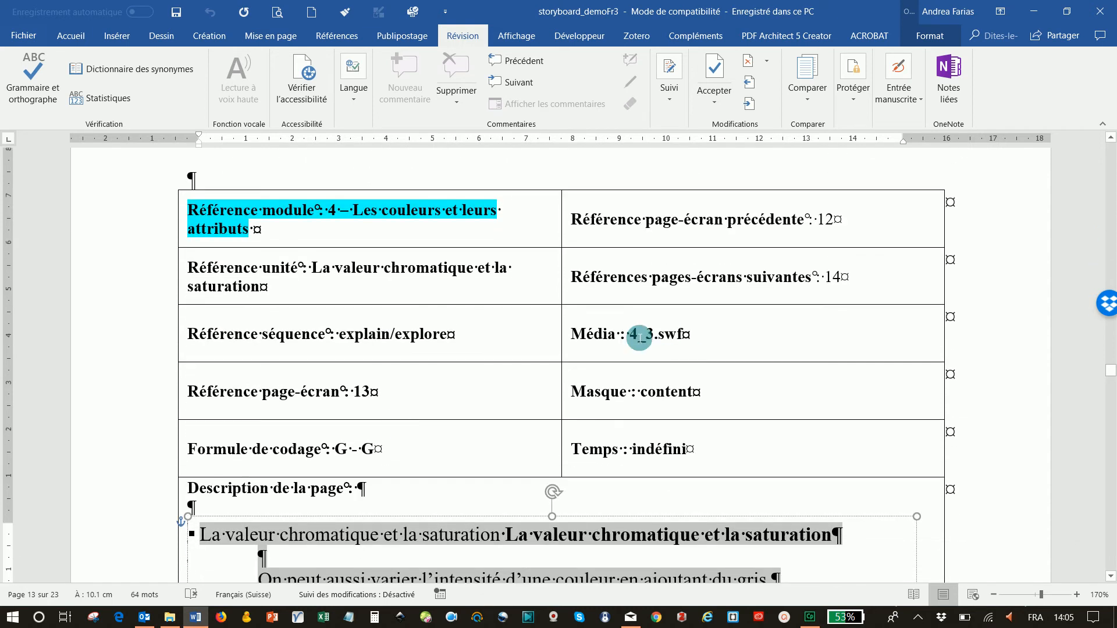
{"action": "left_click_drag", "start_coordinate": [695, 392], "coordinate": [571, 392]}
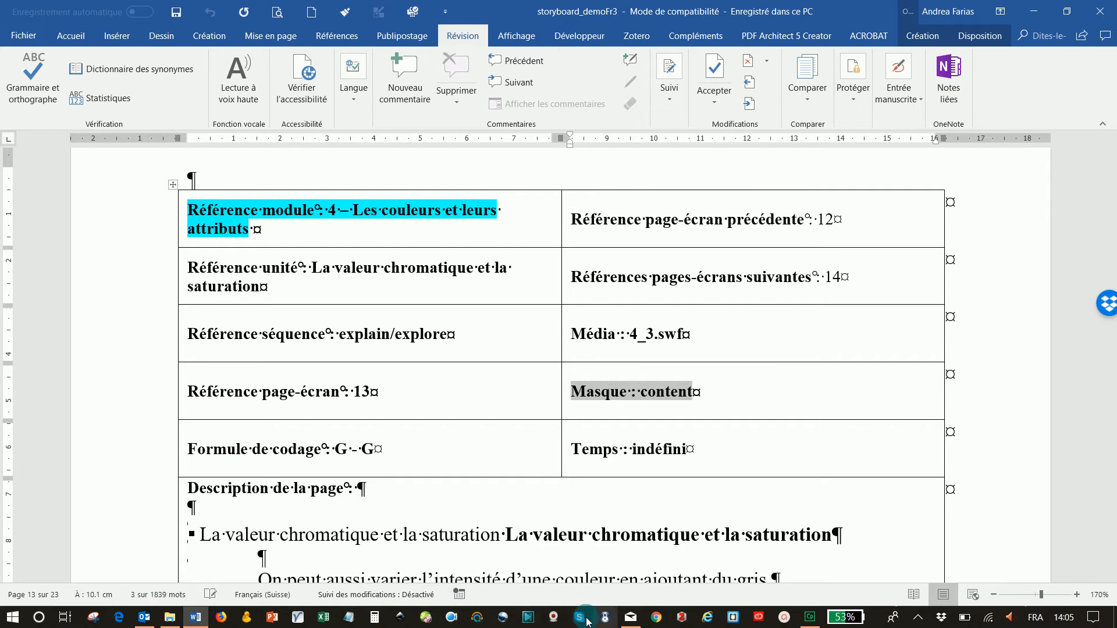
- Switch to Captivate and insert a content slide after slide 12
{"action": "left_click", "coordinate": [808, 620]}
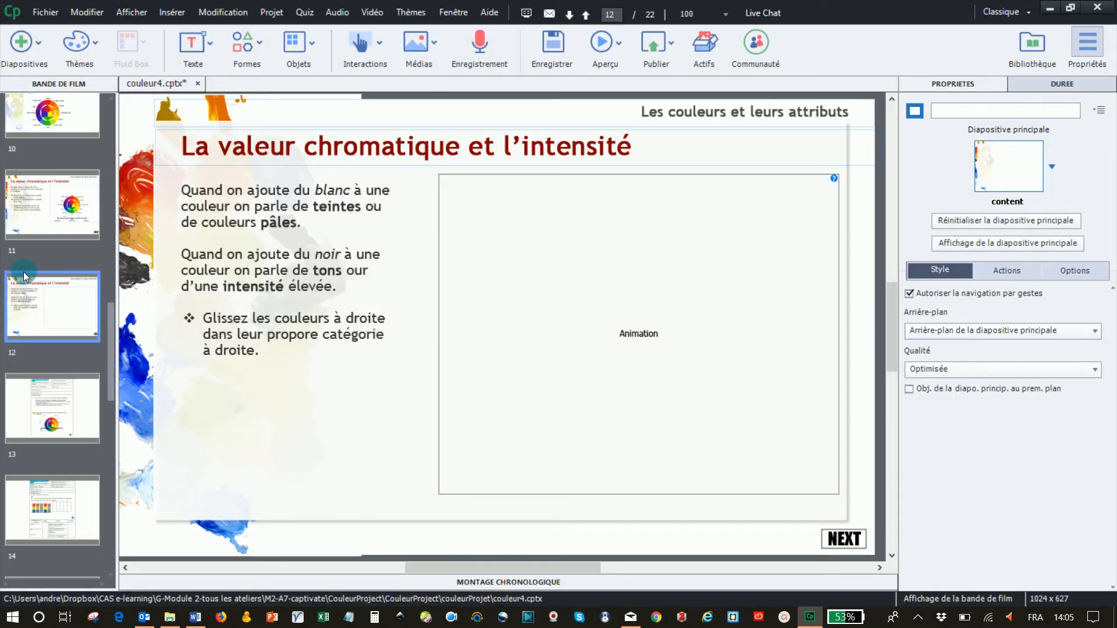
{"action": "left_click", "coordinate": [24, 44]}
{"action": "left_click", "coordinate": [47, 93]}
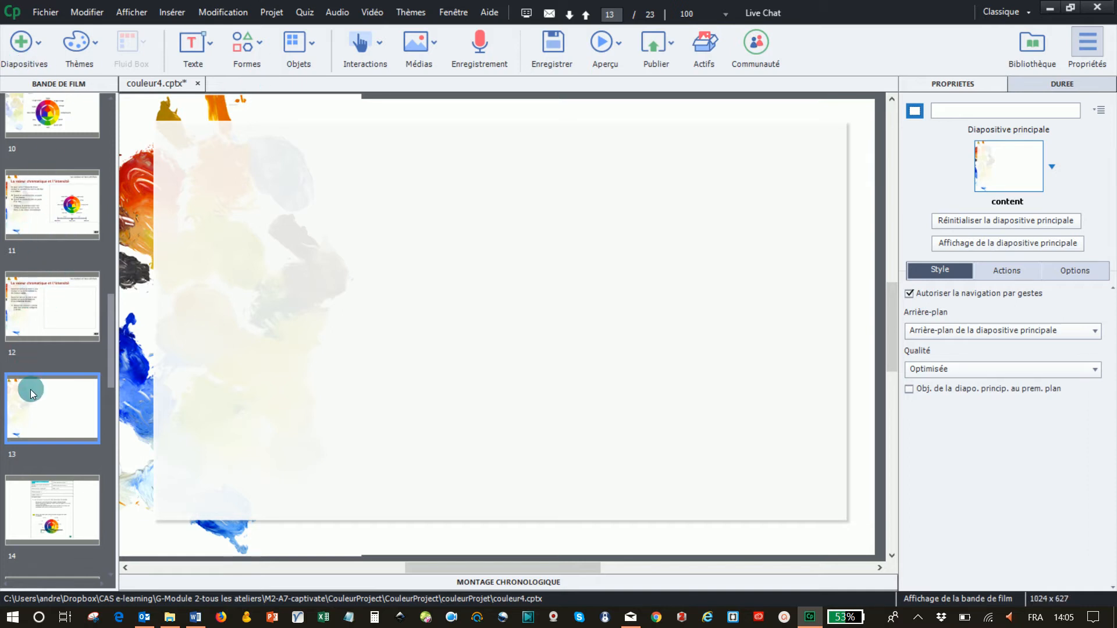
- Compare the title and text layout of slide 12 with the blank slide 13
{"action": "left_click", "coordinate": [35, 326]}
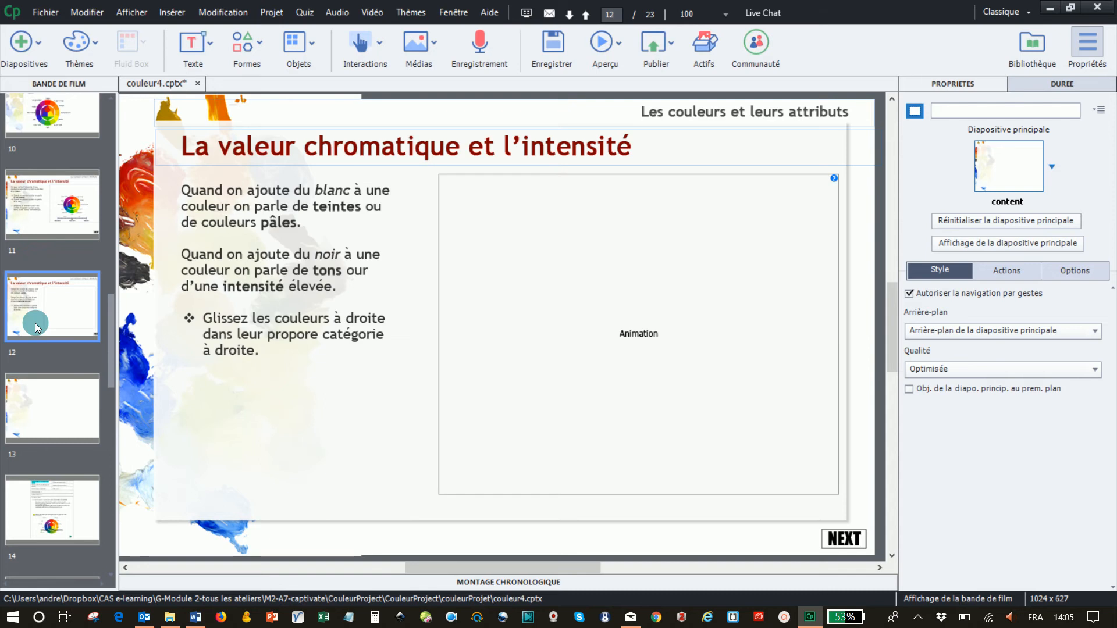
{"action": "left_click", "coordinate": [36, 395]}
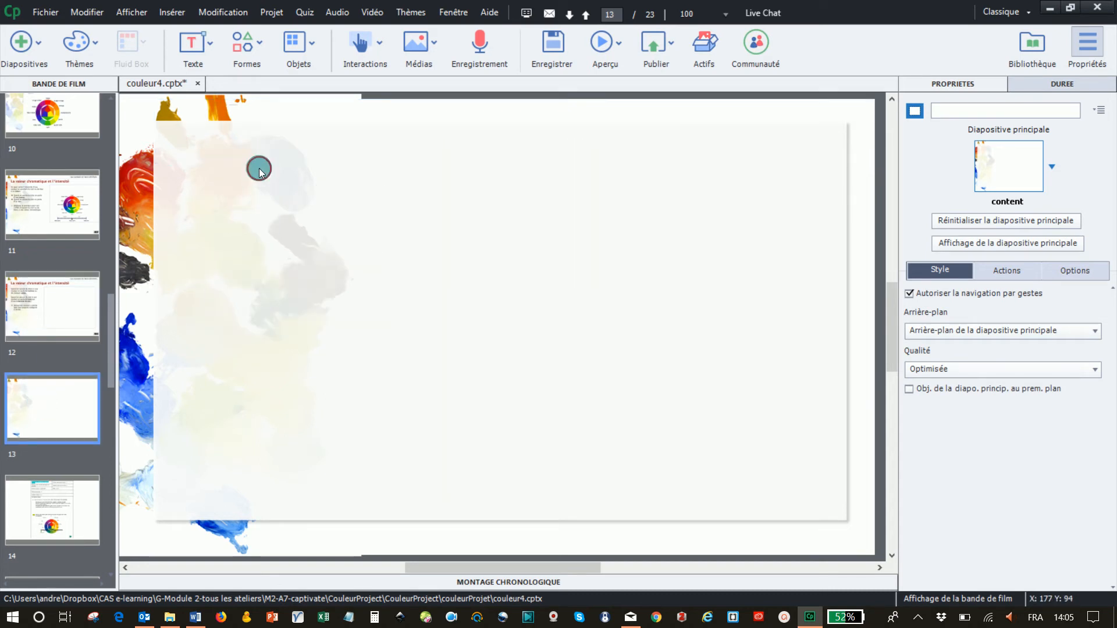
{"action": "left_click", "coordinate": [24, 297]}
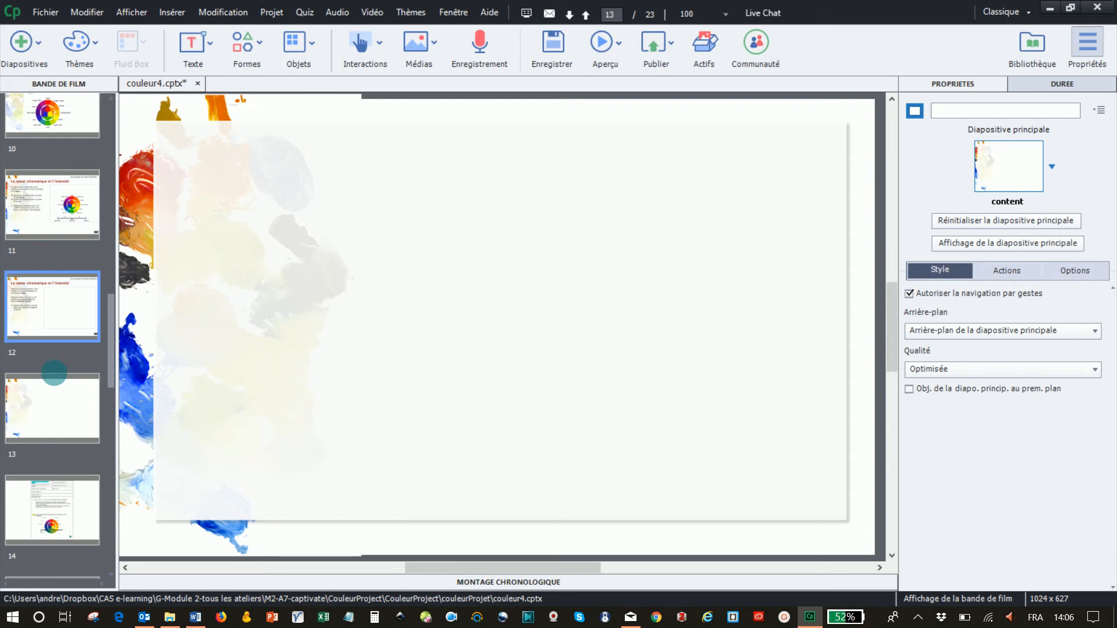
{"action": "left_click", "coordinate": [49, 409]}
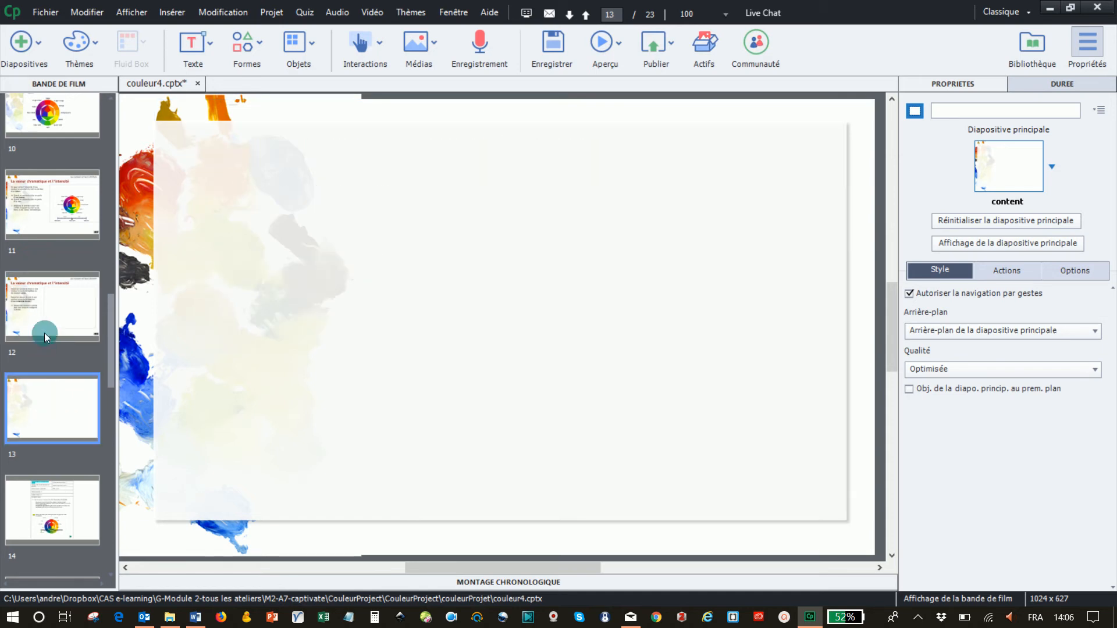
{"action": "left_click", "coordinate": [33, 314]}
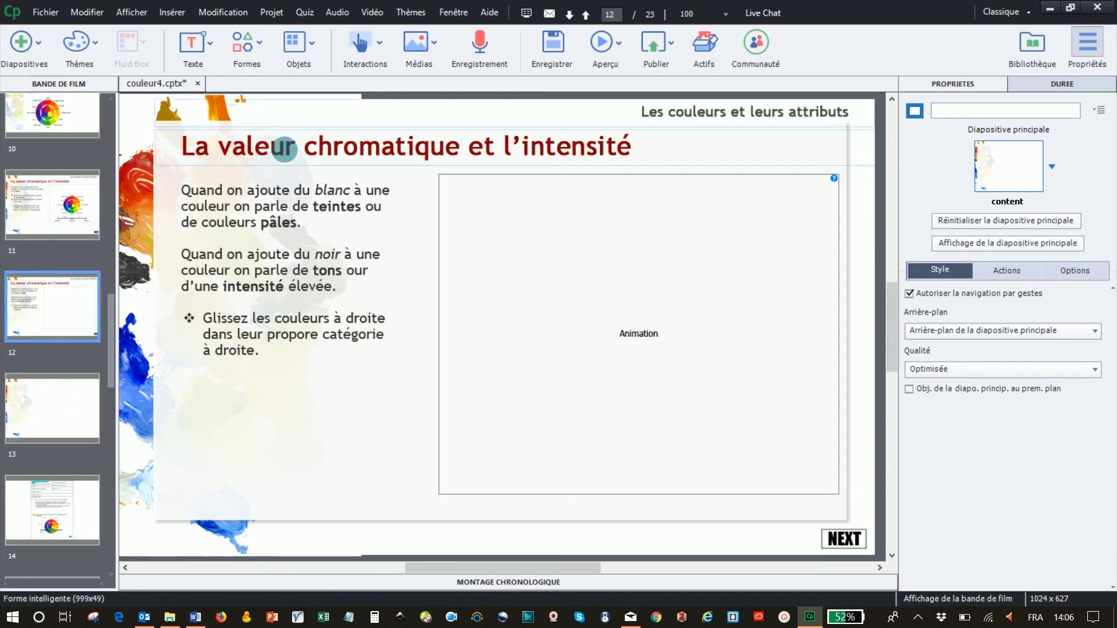
{"action": "left_click", "coordinate": [49, 409]}
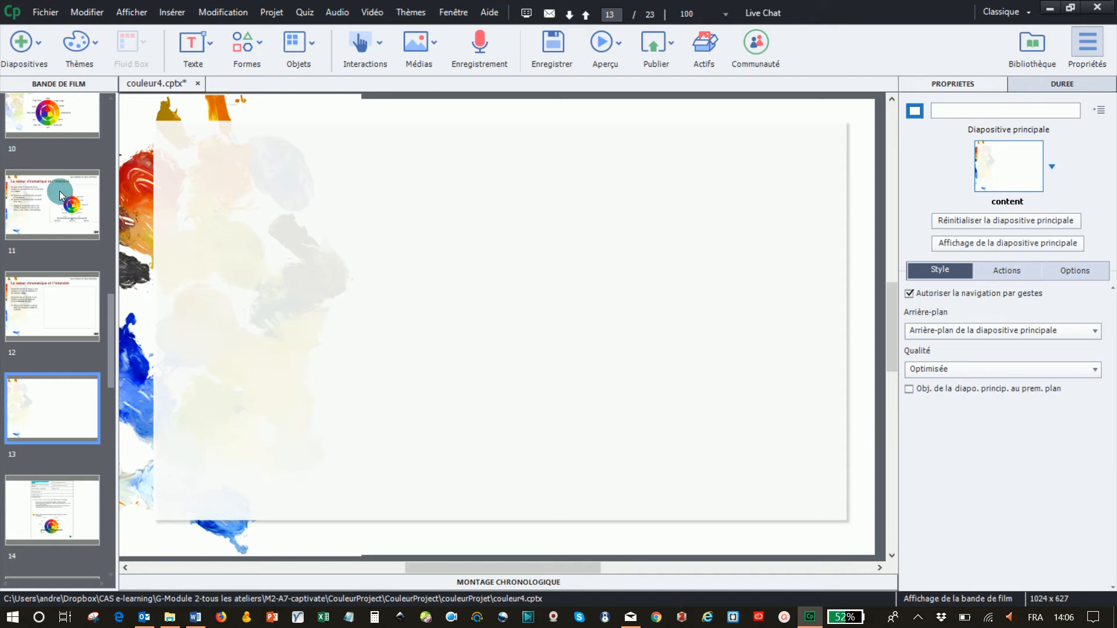
- Draw a rectangle smart shape about 819 × 278 across the upper part of slide 13
{"action": "left_click", "coordinate": [212, 51]}
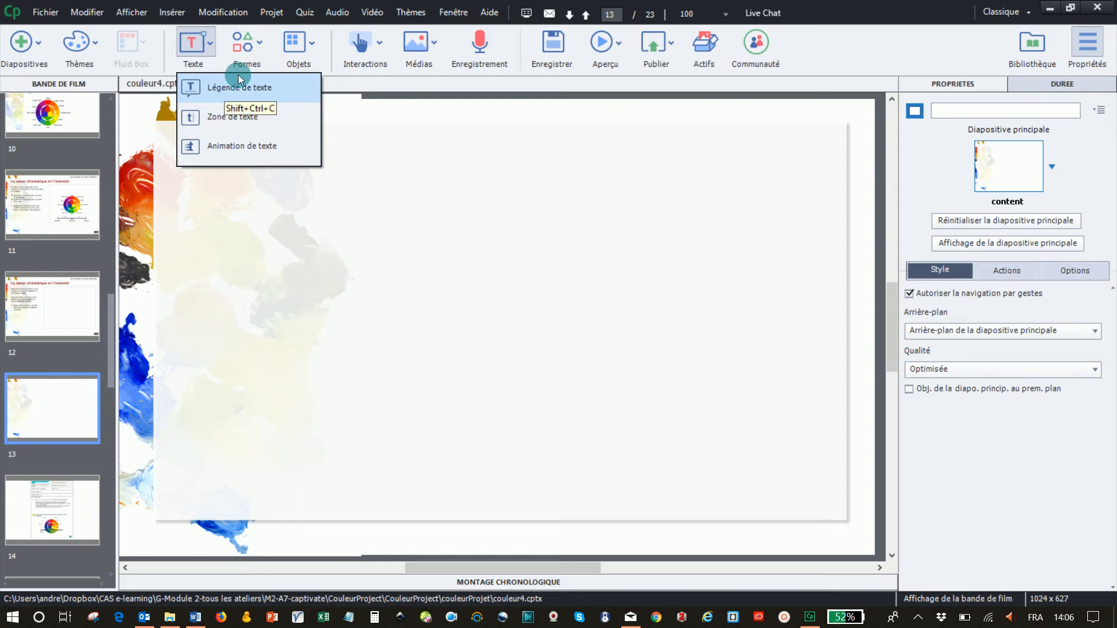
{"action": "mouse_move", "coordinate": [262, 54]}
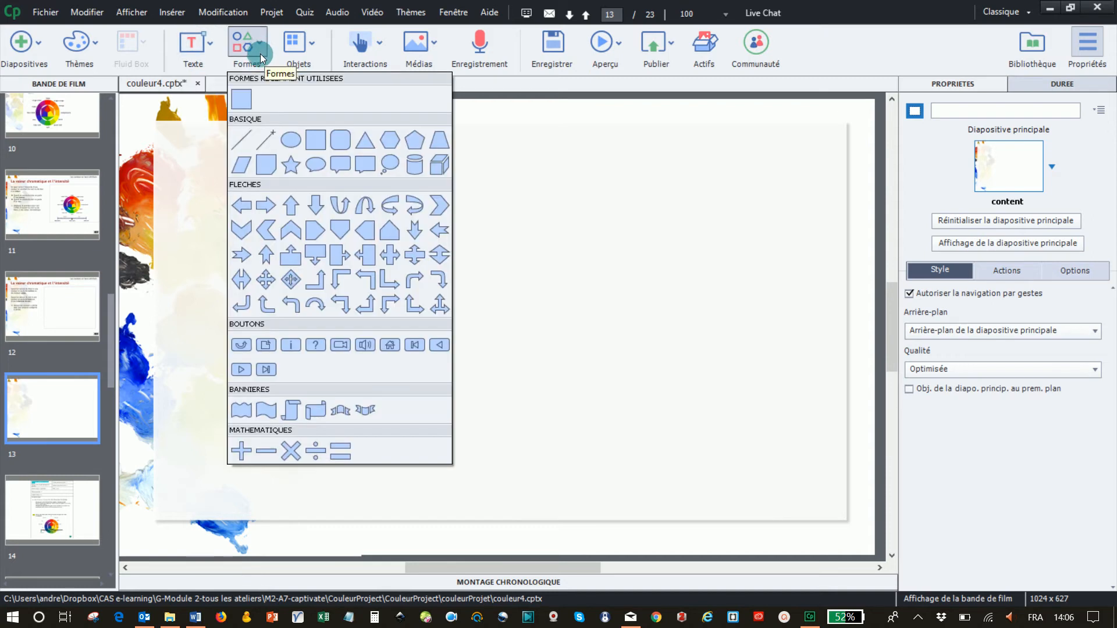
{"action": "left_click", "coordinate": [242, 101]}
{"action": "left_click_drag", "start_coordinate": [205, 160], "coordinate": [787, 348]}
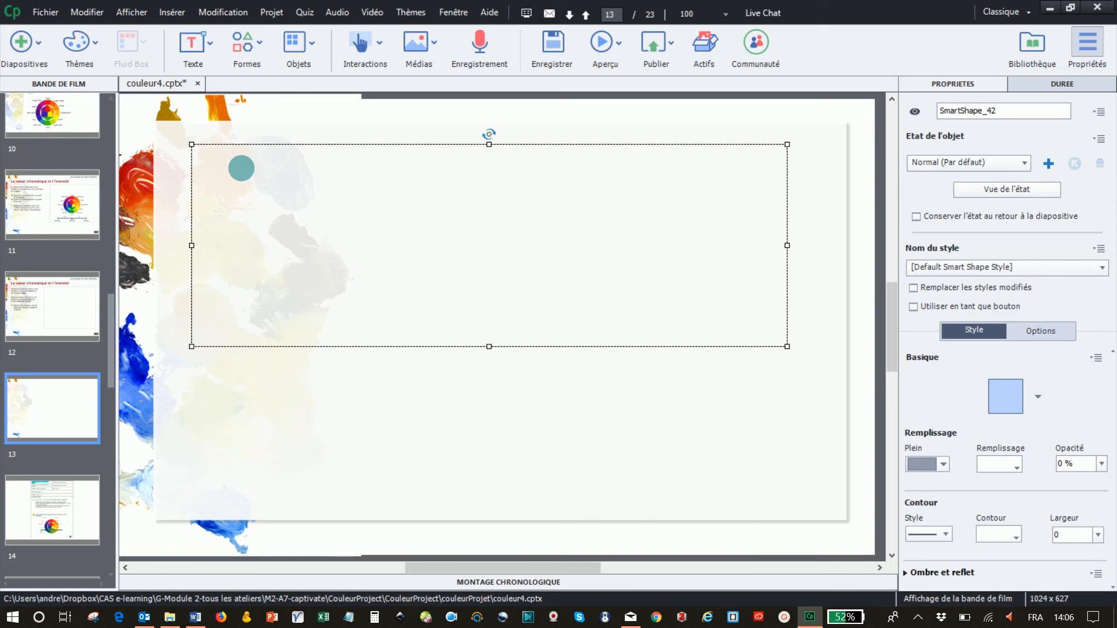
{"action": "right_click", "coordinate": [242, 169]}
{"action": "left_click", "coordinate": [242, 171]}
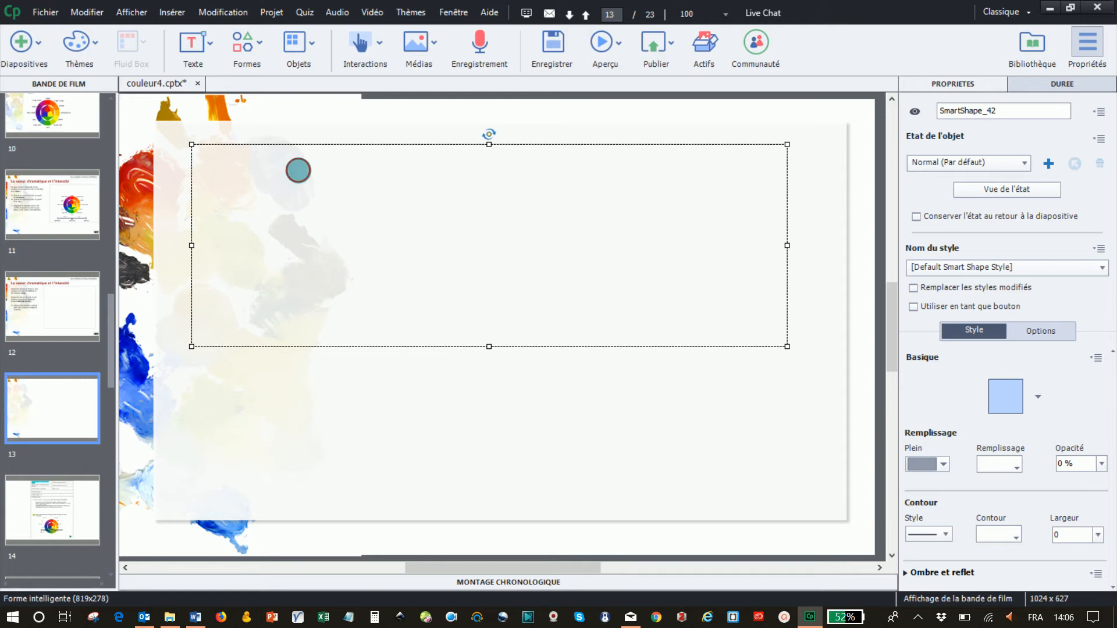
- Paste the copied page 13 text into slide 13's shape with its formatting kept, and delete the stray "vnané" placeholder text
{"action": "double_click", "coordinate": [306, 183]}
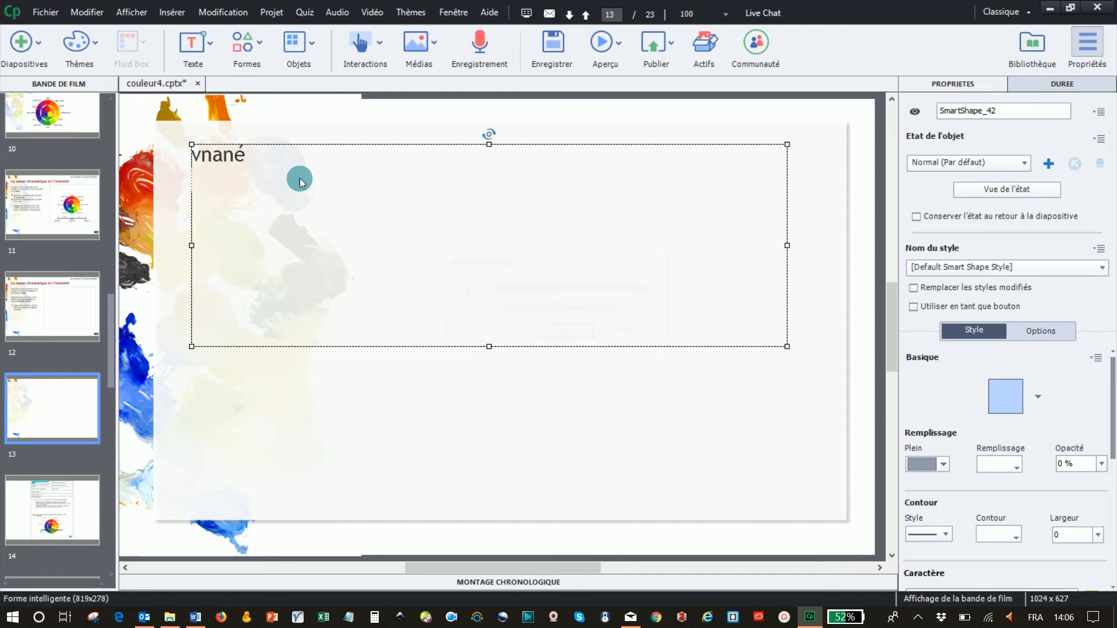
{"action": "key", "text": "ctrl+v"}
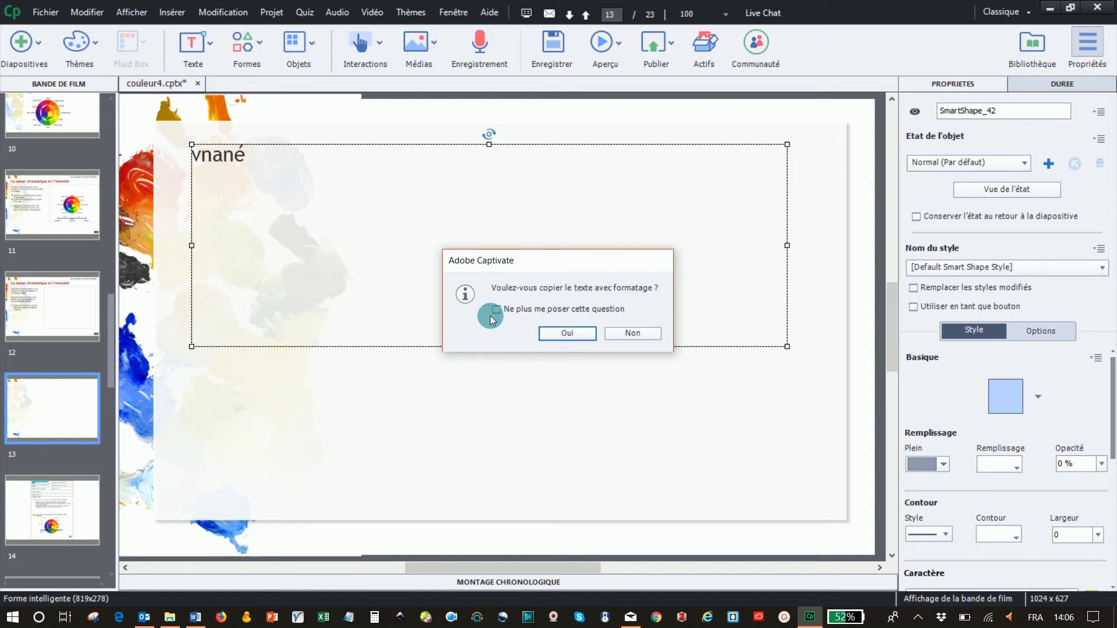
{"action": "left_click", "coordinate": [551, 334]}
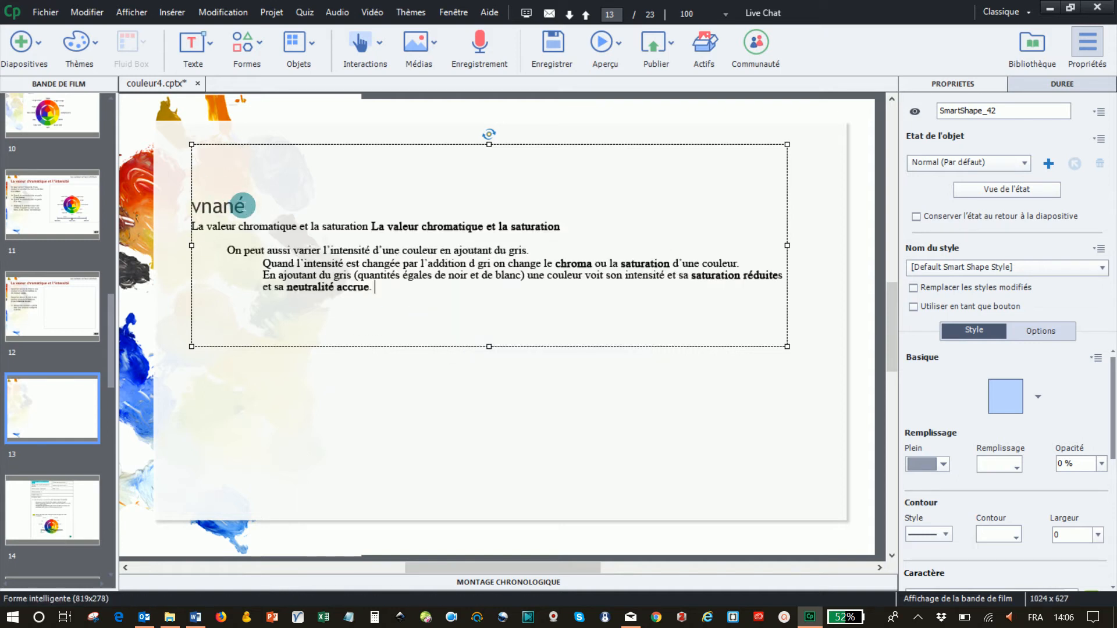
{"action": "left_click_drag", "start_coordinate": [246, 207], "coordinate": [191, 207]}
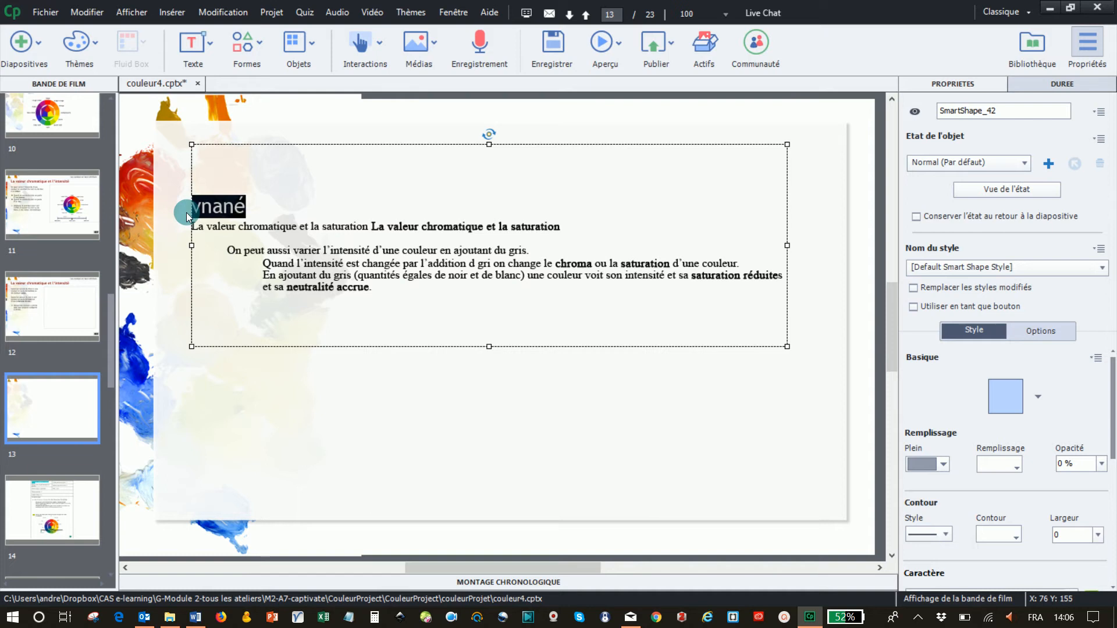
{"action": "key", "text": "Delete"}
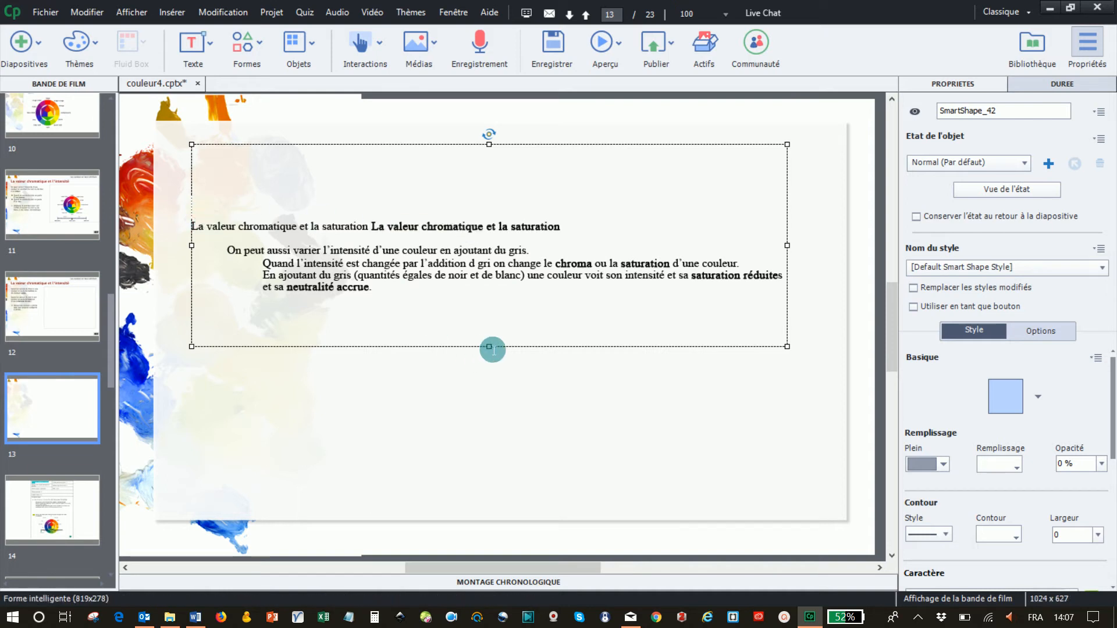
{"action": "left_click_drag", "start_coordinate": [479, 279], "coordinate": [483, 326]}
{"action": "left_click", "coordinate": [455, 191]}
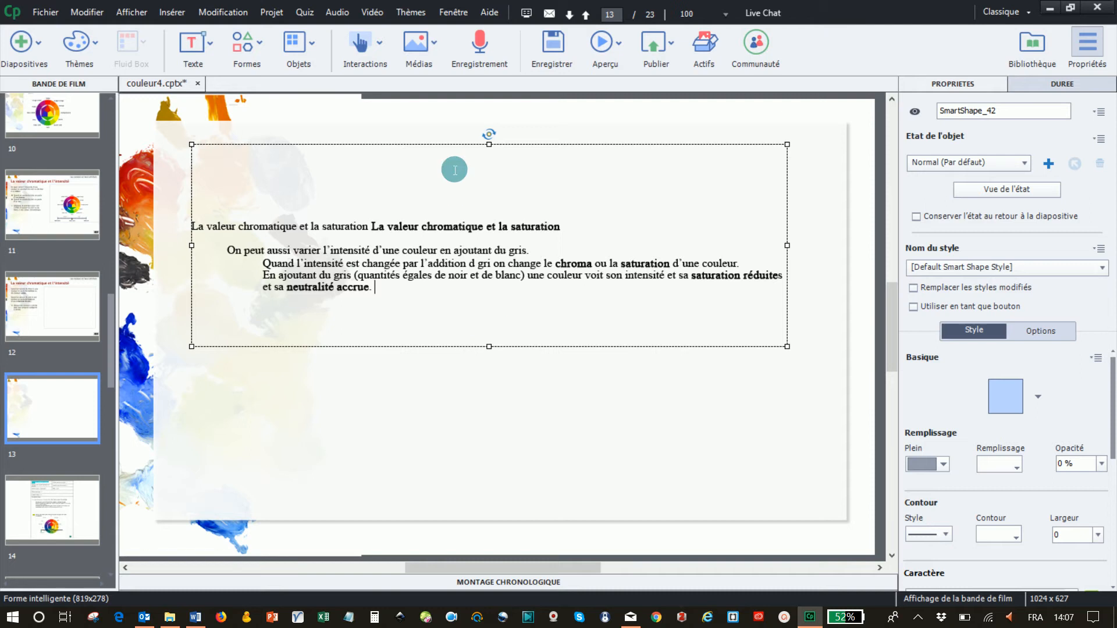
- Set the font size of all the pasted text in slide 13's shape to 20
{"action": "left_click_drag", "start_coordinate": [205, 232], "coordinate": [430, 310]}
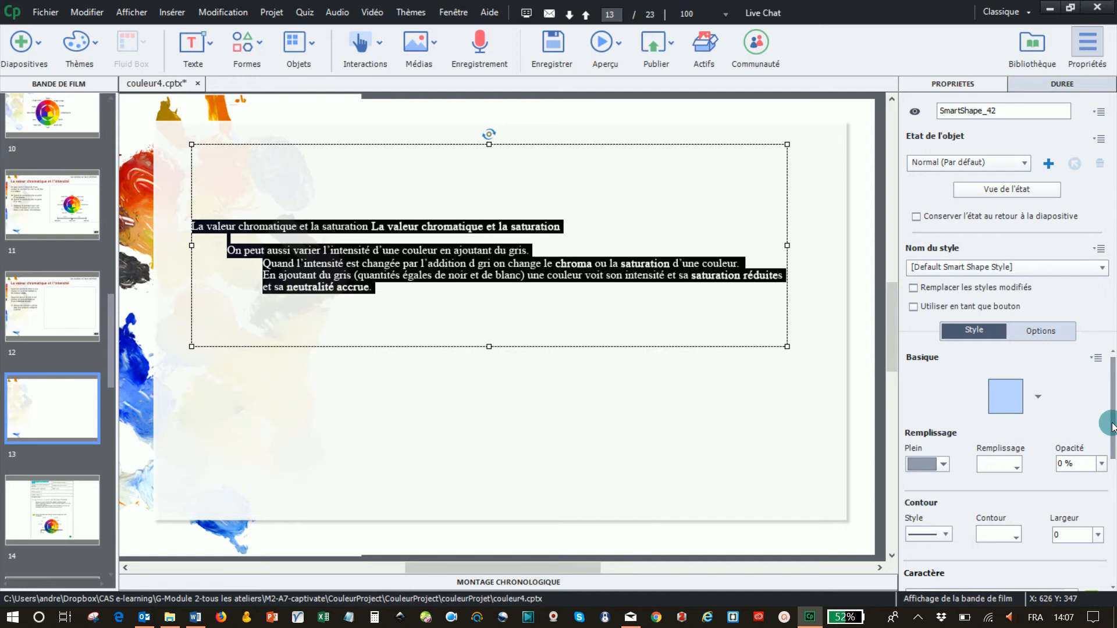
{"action": "scroll", "coordinate": [1108, 427], "scroll_direction": "down", "scroll_amount": 5}
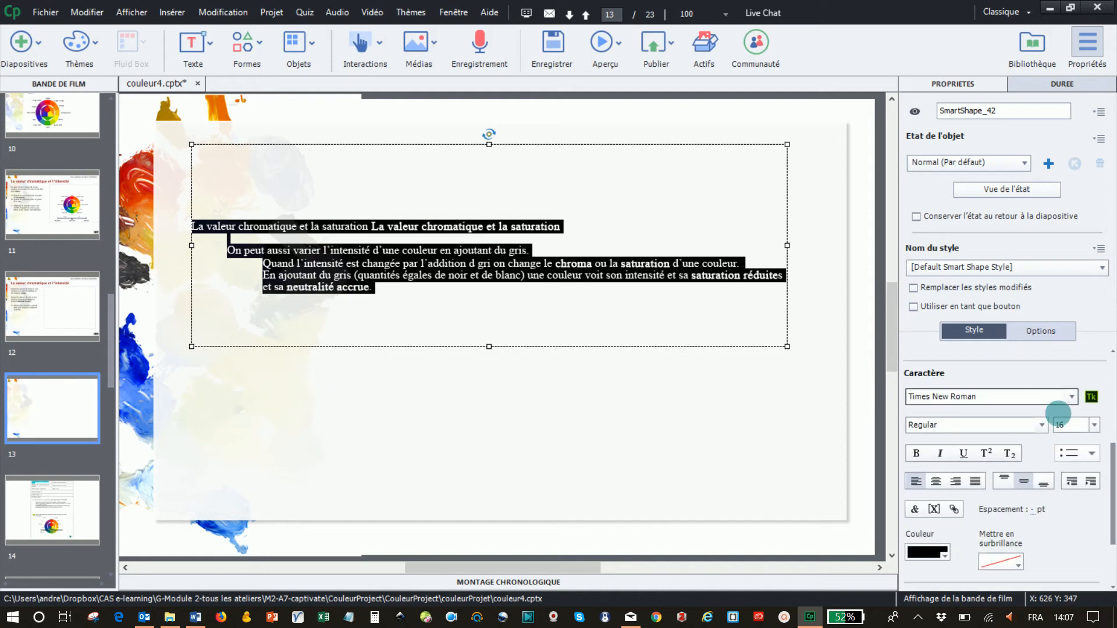
{"action": "left_click", "coordinate": [1093, 425]}
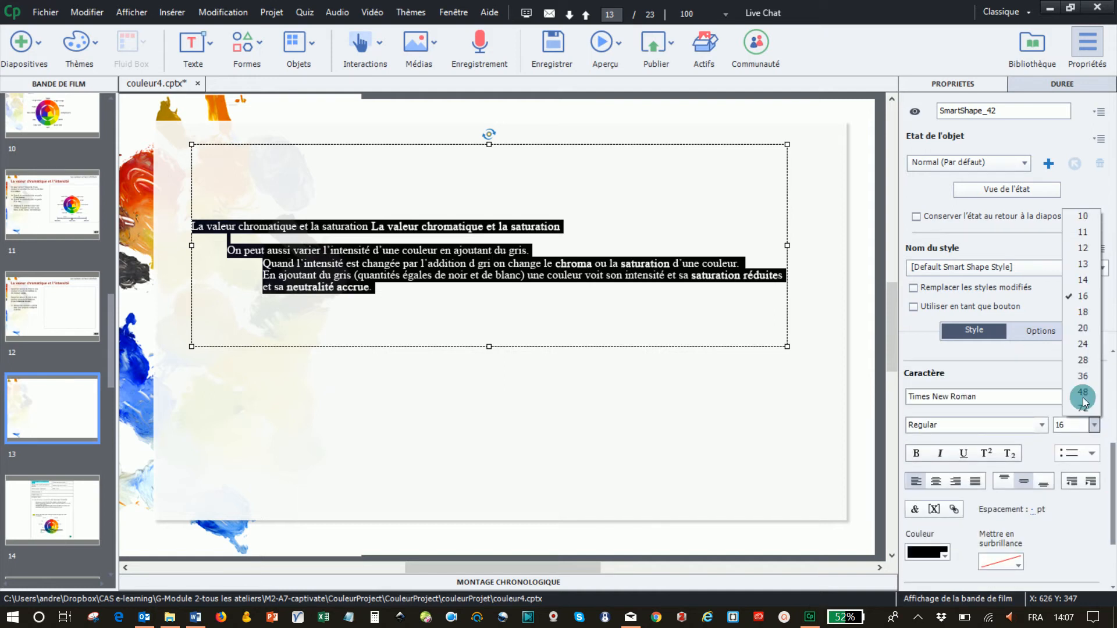
{"action": "left_click", "coordinate": [1082, 312]}
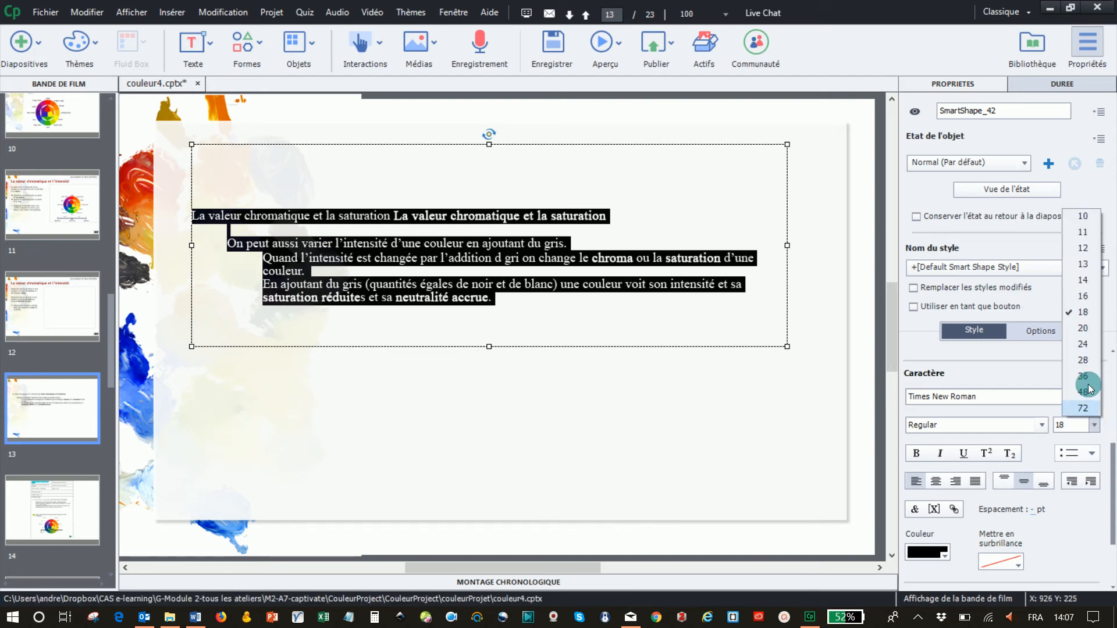
{"action": "left_click", "coordinate": [1081, 328]}
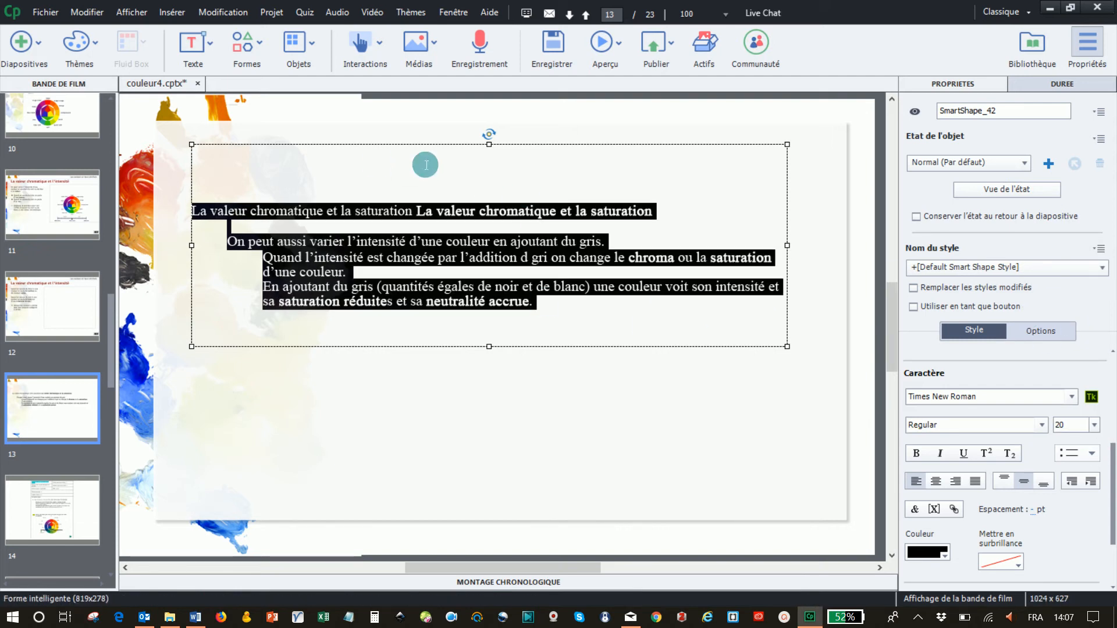
- Select the heading line "La valeur chromatique et la saturation" above slide 13's body text for formatting
{"action": "left_click", "coordinate": [201, 211]}
{"action": "left_click_drag", "start_coordinate": [194, 211], "coordinate": [723, 222]}
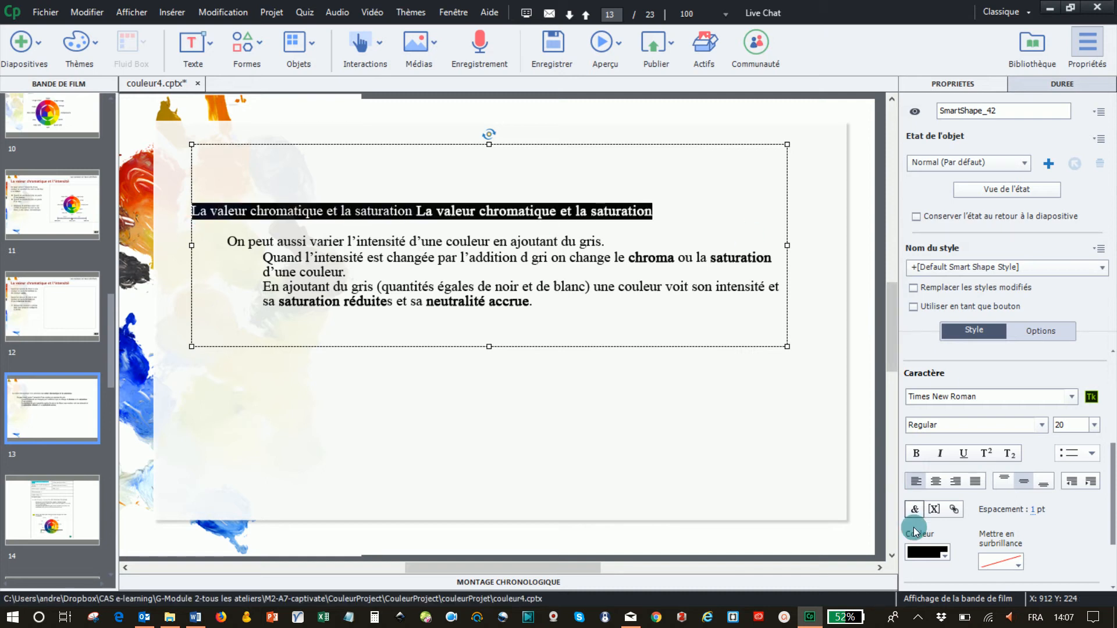